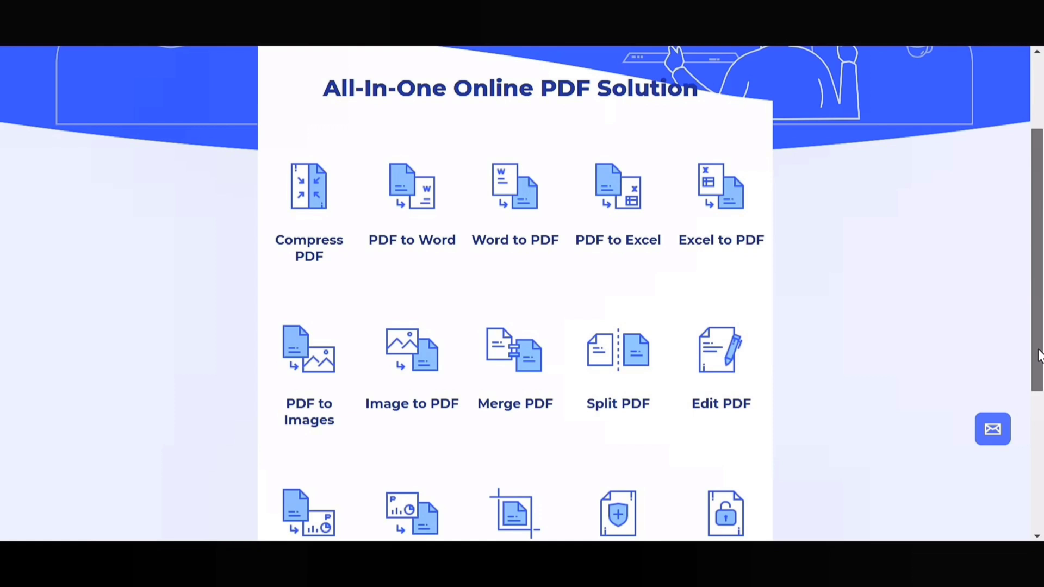
- Open HiPDF's All tools page and scroll down to the Convert to PDF tools
{"action": "left_click_drag", "start_coordinate": [1039, 356], "coordinate": [1039, 411]}
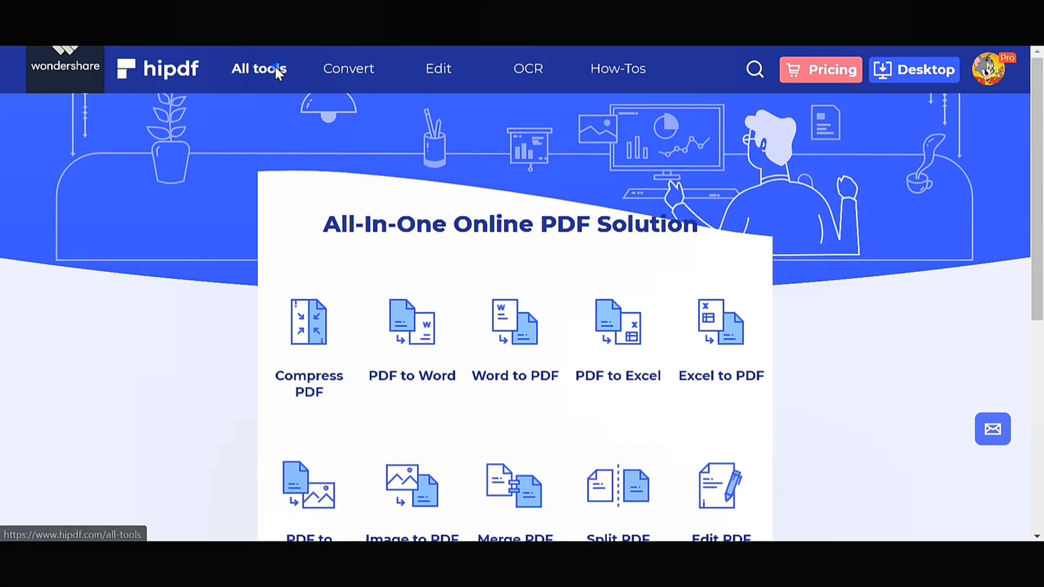
{"action": "left_click", "coordinate": [276, 67]}
{"action": "mouse_move", "coordinate": [1037, 137]}
{"action": "left_mouse_down"}
{"action": "mouse_move", "coordinate": [1039, 492]}
{"action": "mouse_move", "coordinate": [1026, 128]}
{"action": "left_mouse_up"}
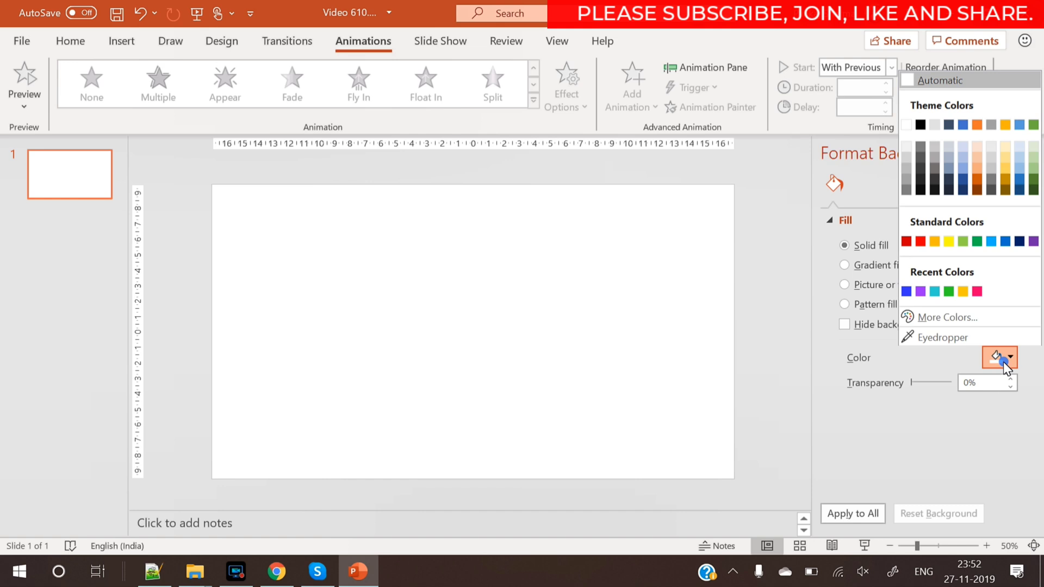
- Set the slide background to light grey and draw a large rectangle covering most of the slide
{"action": "left_click", "coordinate": [906, 145]}
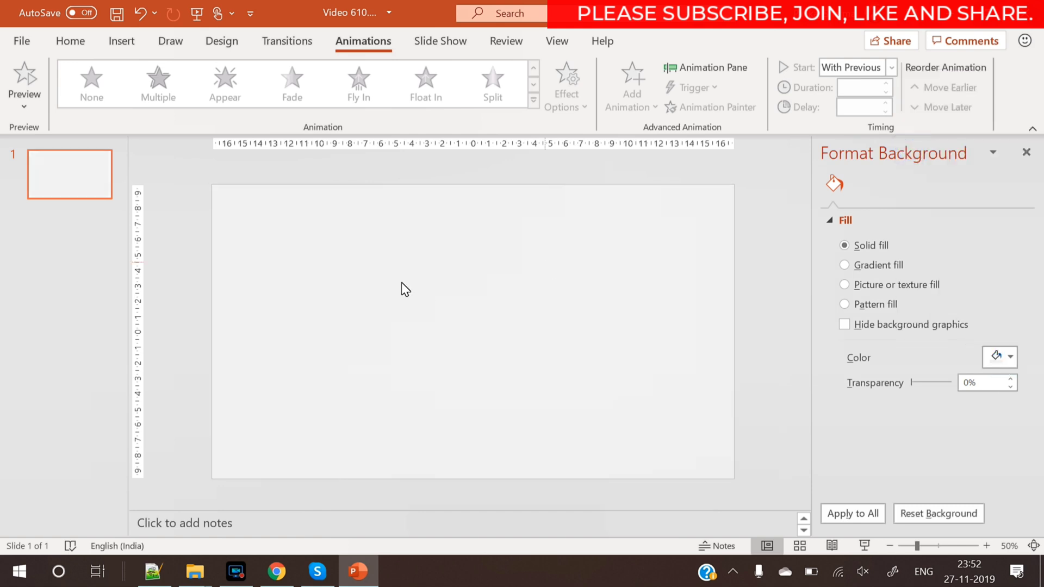
{"action": "left_click", "coordinate": [133, 39]}
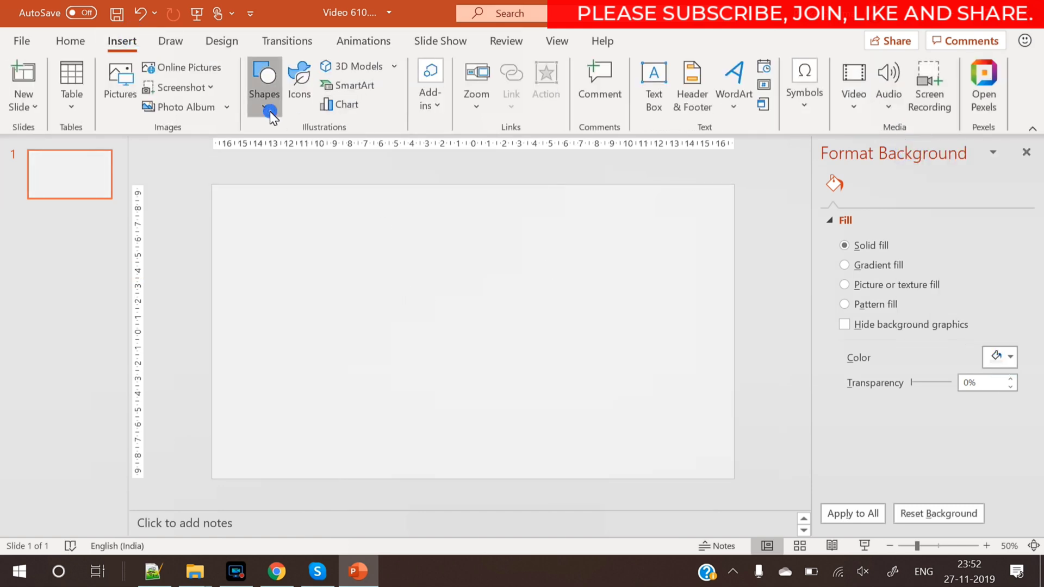
{"action": "left_click", "coordinate": [267, 106]}
{"action": "left_click", "coordinate": [322, 155]}
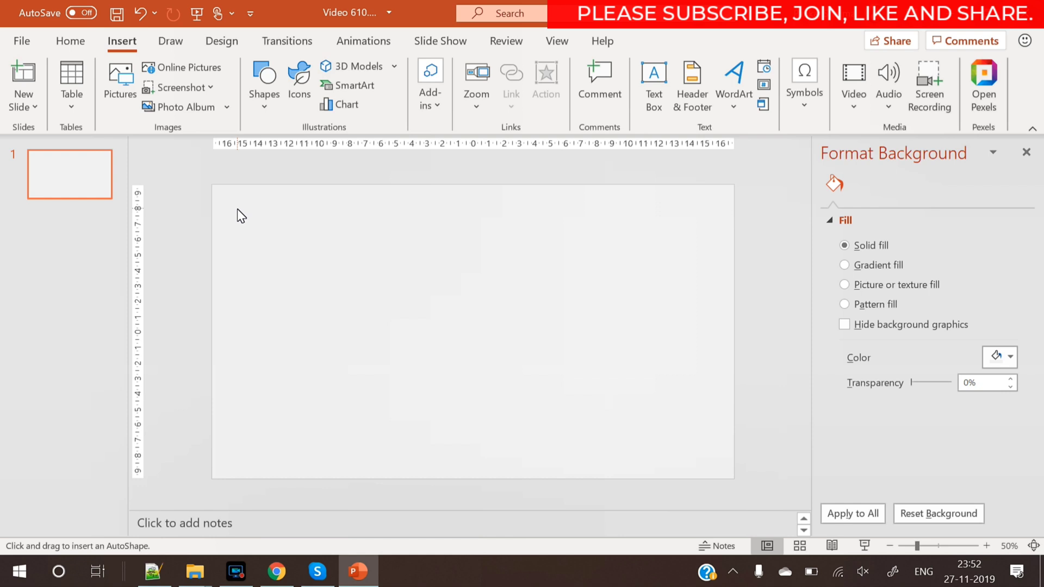
{"action": "mouse_move", "coordinate": [250, 220]}
{"action": "left_mouse_down"}
{"action": "mouse_move", "coordinate": [641, 419]}
{"action": "mouse_move", "coordinate": [717, 446]}
{"action": "mouse_move", "coordinate": [700, 452]}
{"action": "mouse_move", "coordinate": [726, 472]}
{"action": "left_mouse_up"}
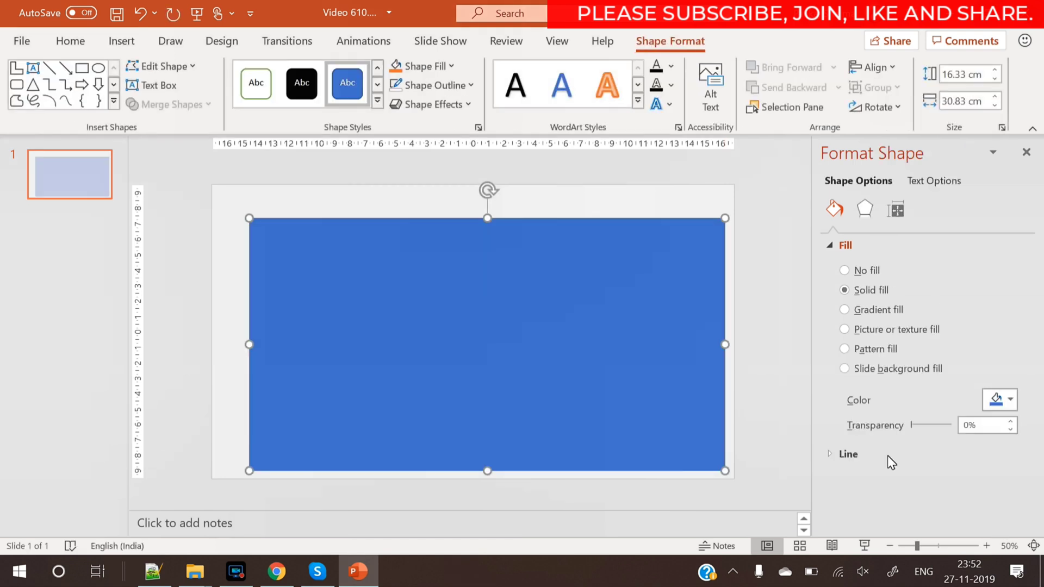
- Remove the rectangle's outline and centre it horizontally and vertically on the slide
{"action": "left_click", "coordinate": [866, 461]}
{"action": "left_click", "coordinate": [862, 478]}
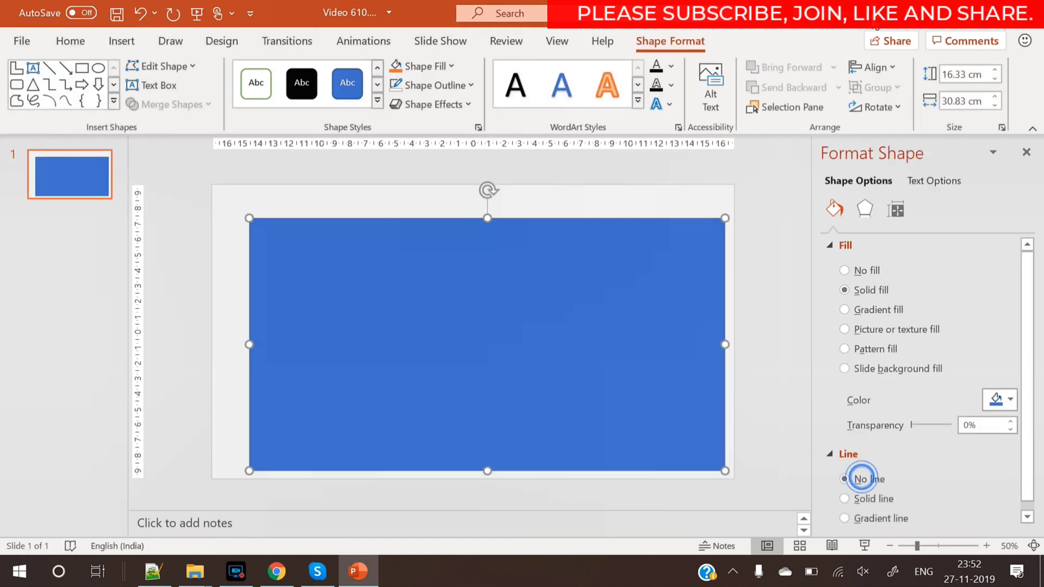
{"action": "left_click", "coordinate": [870, 66]}
{"action": "left_click", "coordinate": [882, 114]}
{"action": "left_click", "coordinate": [874, 67]}
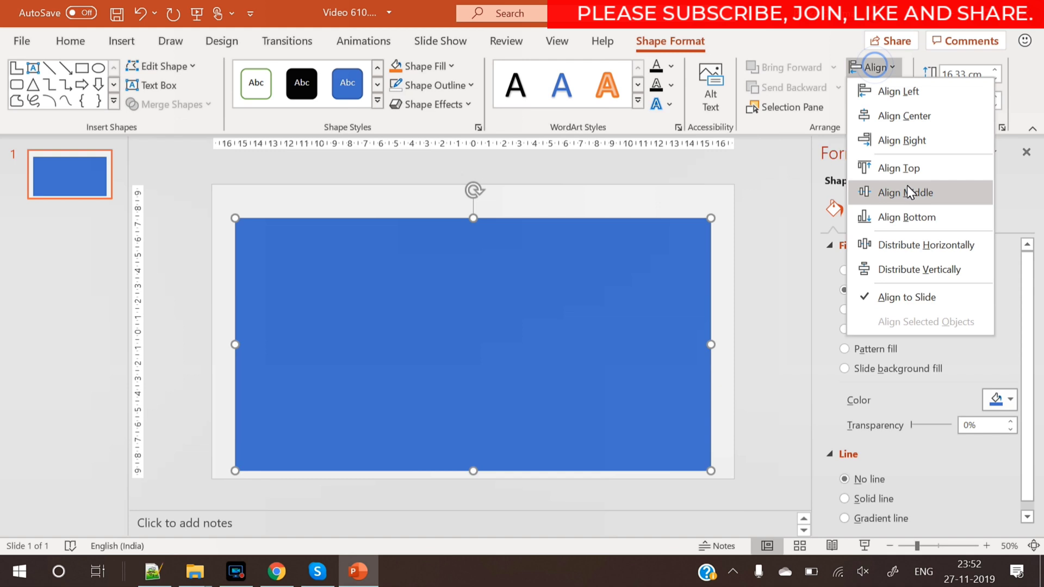
{"action": "left_click", "coordinate": [908, 192]}
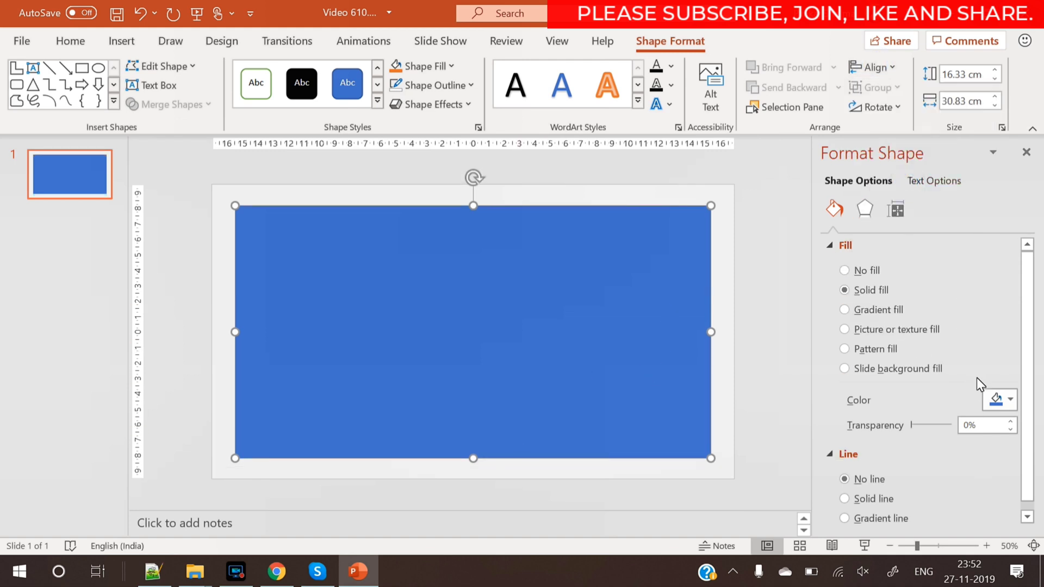
- Fill the rectangle white and give it a centred outer shadow preset
{"action": "left_click", "coordinate": [998, 400]}
{"action": "left_click", "coordinate": [906, 174]}
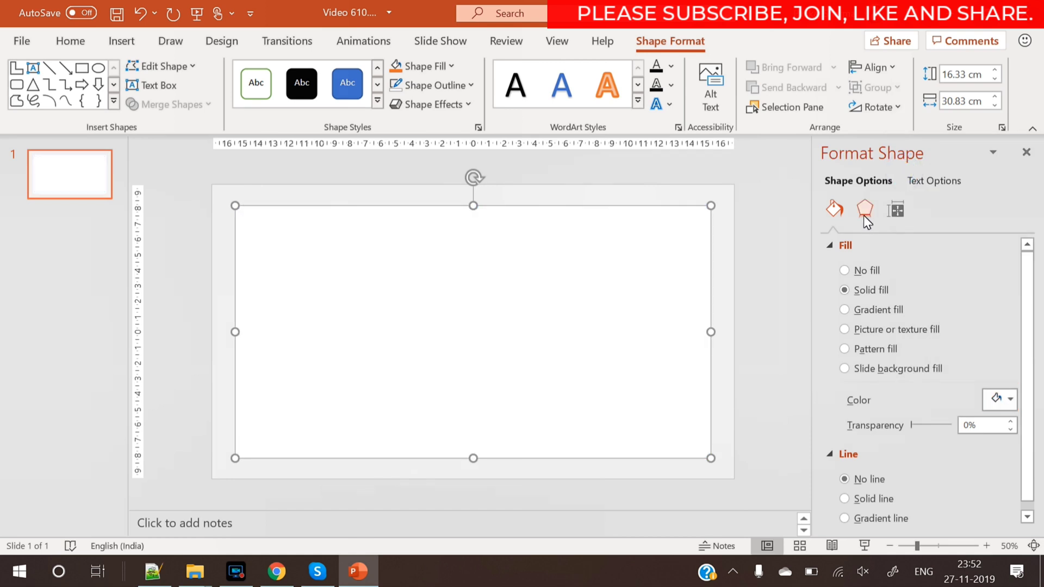
{"action": "left_click", "coordinate": [864, 213]}
{"action": "left_click", "coordinate": [999, 267]}
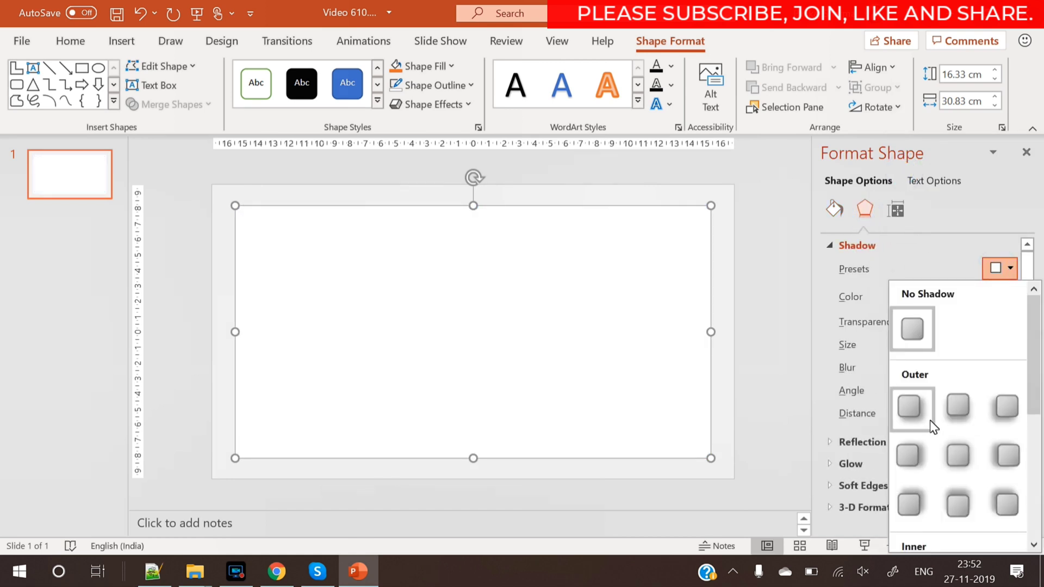
{"action": "left_click", "coordinate": [958, 455]}
- Set the shadow to 100% size, 23 pt blur and a dark colour
{"action": "left_click", "coordinate": [1010, 348]}
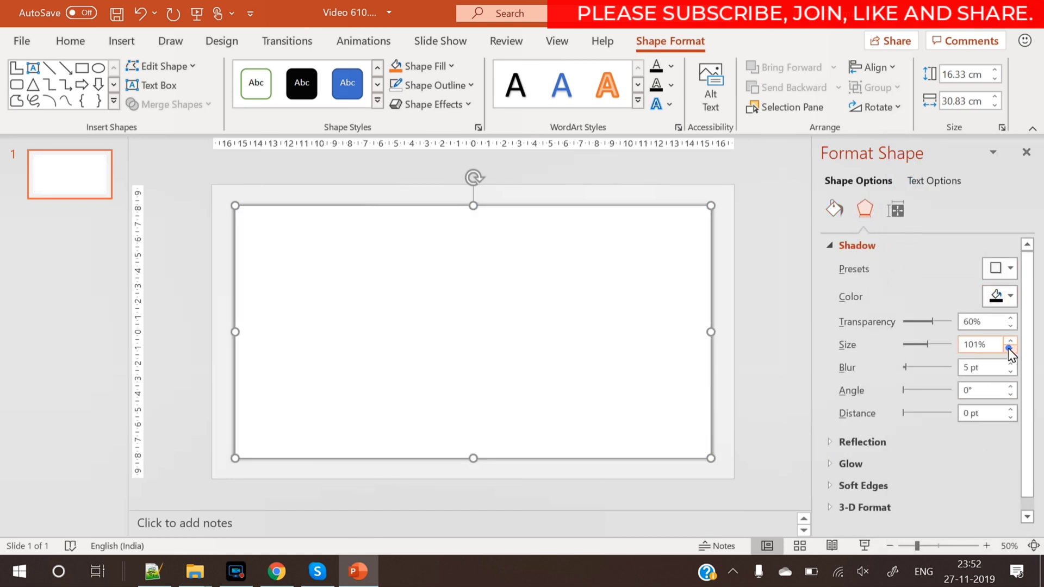
{"action": "left_click", "coordinate": [1010, 348]}
{"action": "left_click_drag", "start_coordinate": [905, 367], "coordinate": [913, 369]}
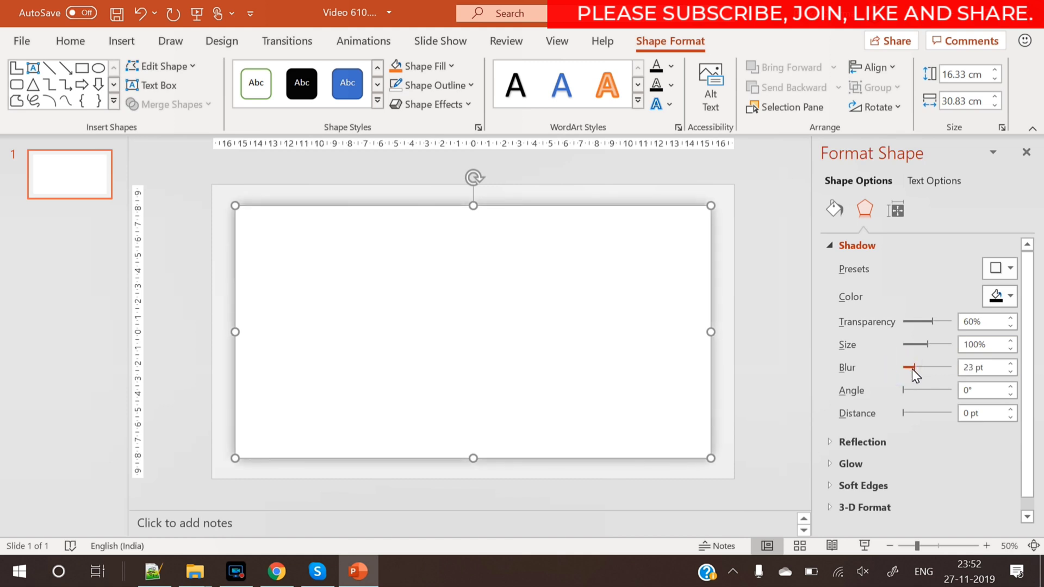
{"action": "left_click", "coordinate": [1009, 297]}
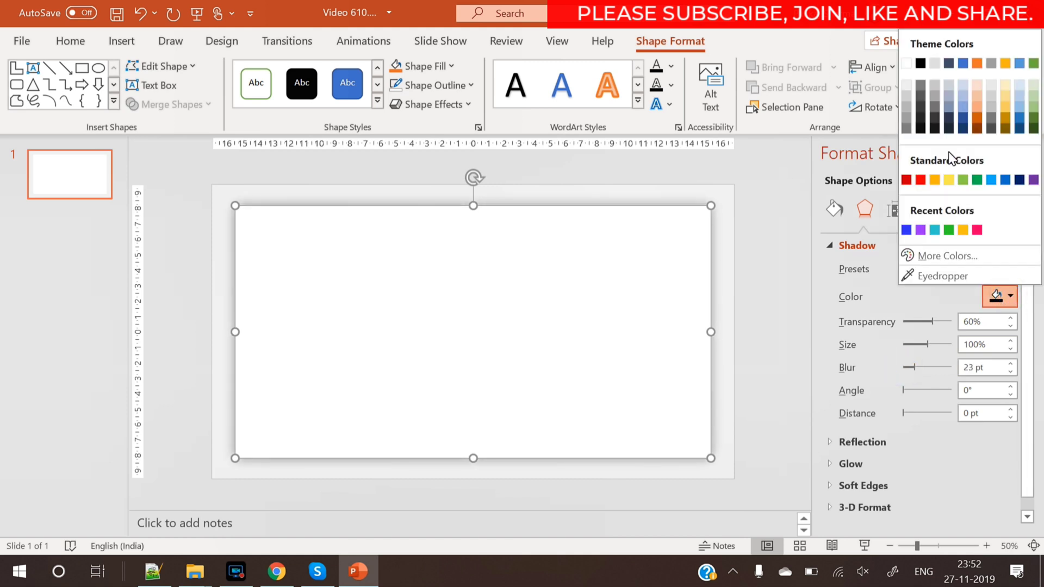
{"action": "left_click", "coordinate": [942, 103]}
{"action": "left_click", "coordinate": [752, 267]}
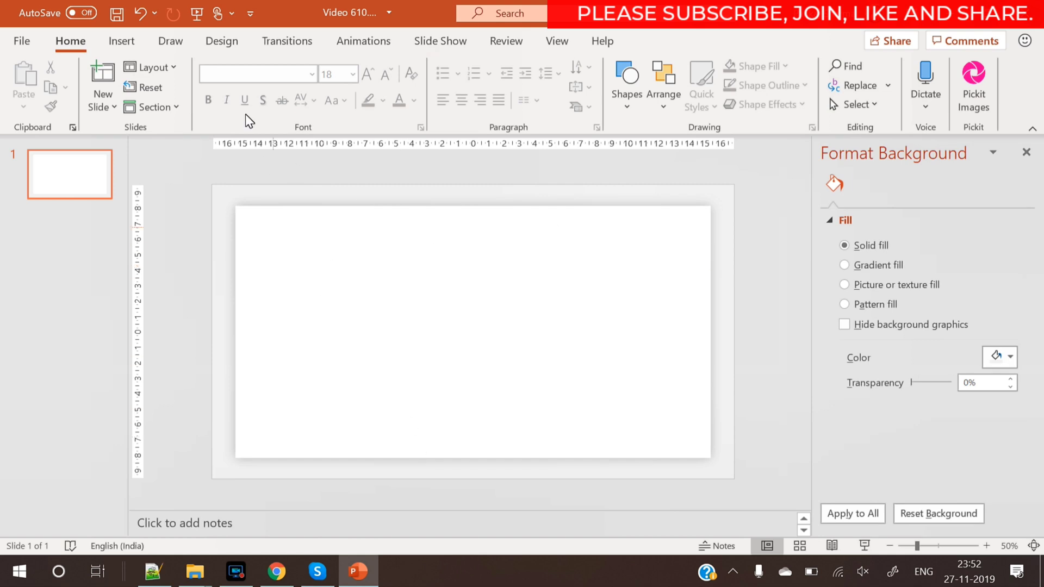
- Draw a second rectangle over the card's right half, extend it to the card's top, and remove its outline
{"action": "left_click", "coordinate": [118, 42]}
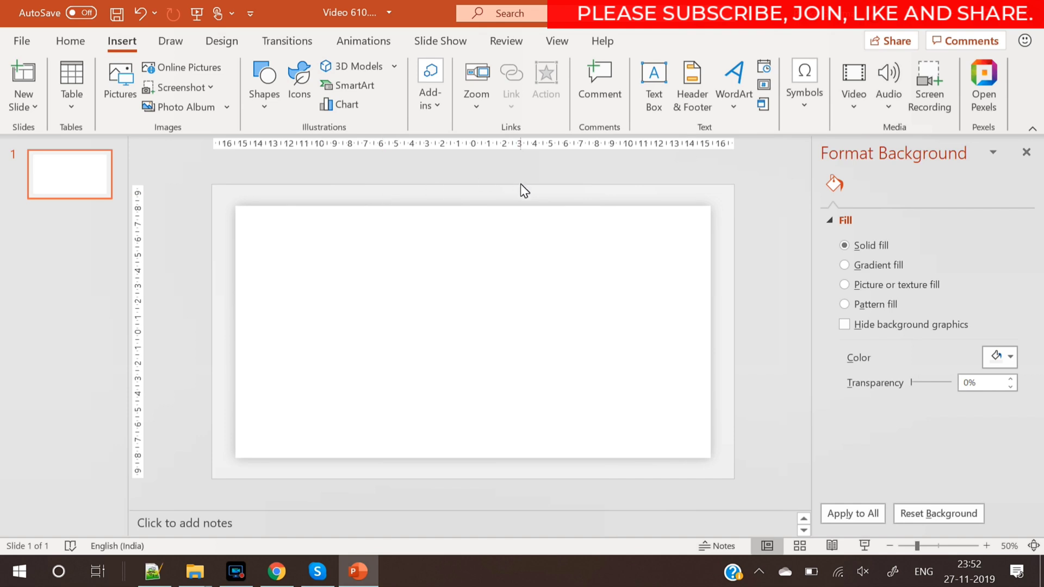
{"action": "left_click", "coordinate": [264, 107]}
{"action": "left_click", "coordinate": [335, 159]}
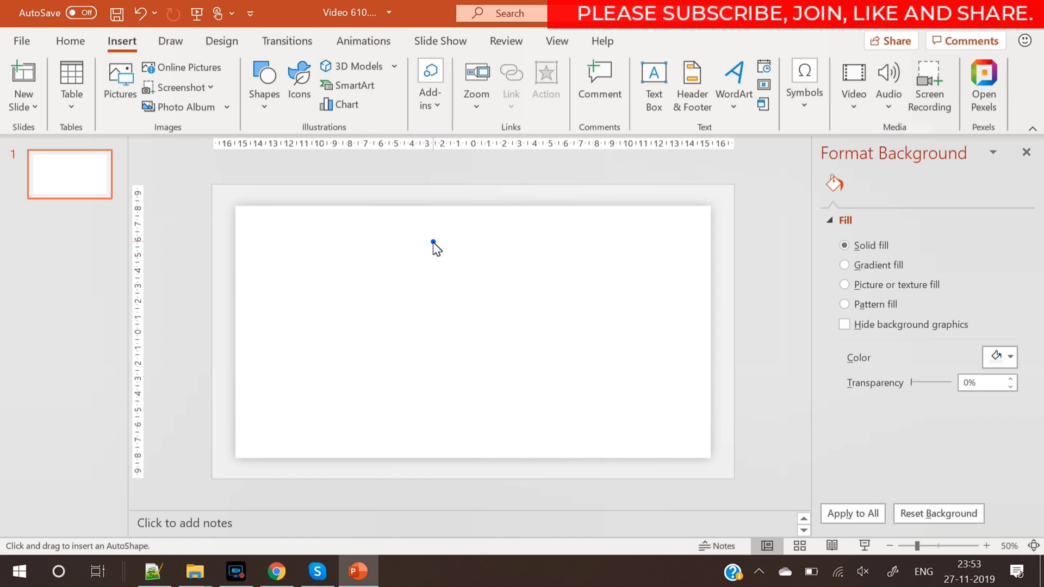
{"action": "left_click_drag", "start_coordinate": [433, 241], "coordinate": [703, 453]}
{"action": "left_click_drag", "start_coordinate": [568, 240], "coordinate": [565, 215]}
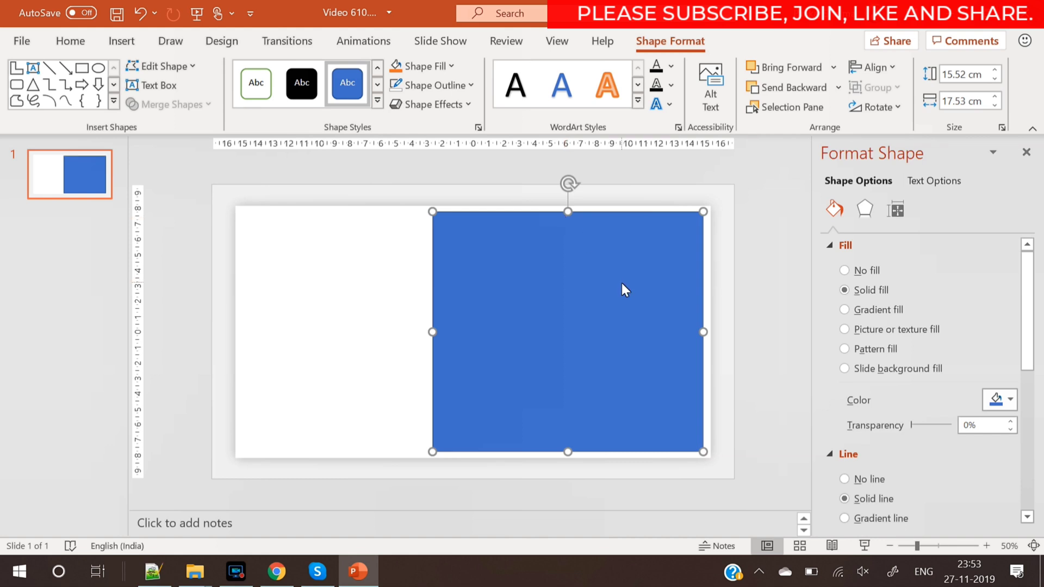
{"action": "key", "text": "Right"}
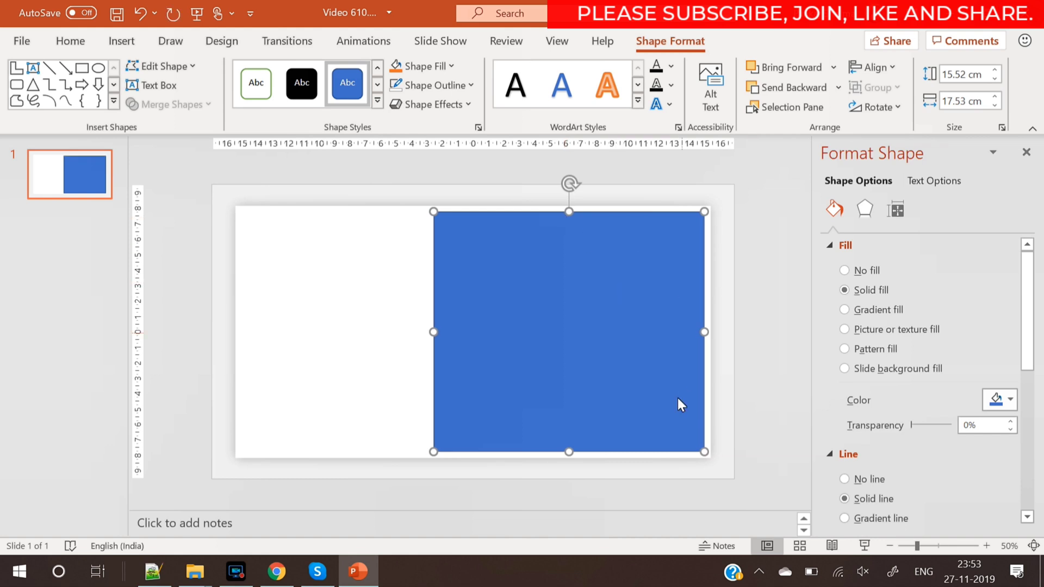
{"action": "left_click", "coordinate": [853, 479]}
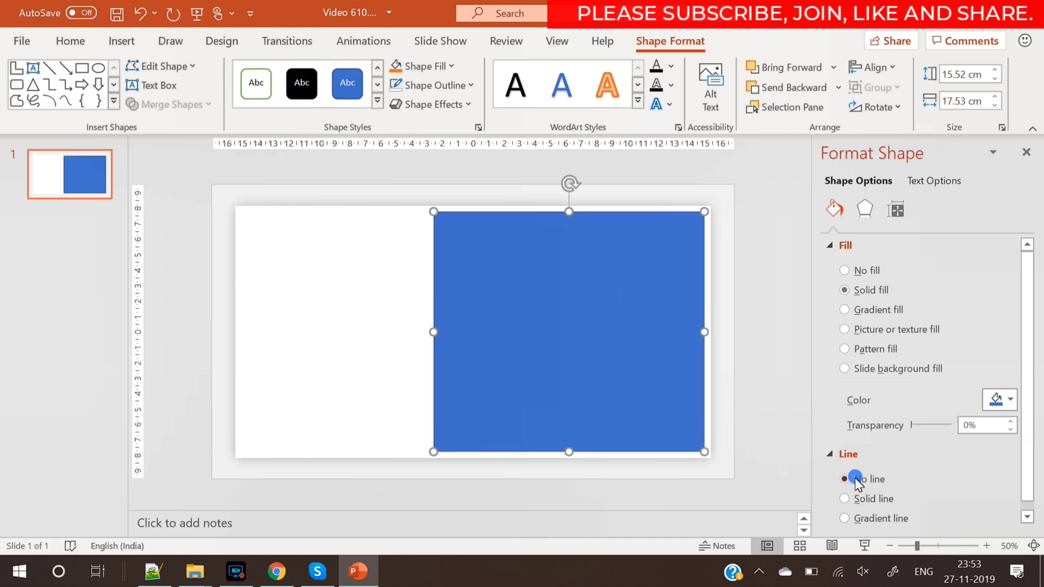
- Fill the right rectangle with a laptop-on-desk photo from a file
{"action": "left_click", "coordinate": [866, 327]}
{"action": "left_click", "coordinate": [869, 417]}
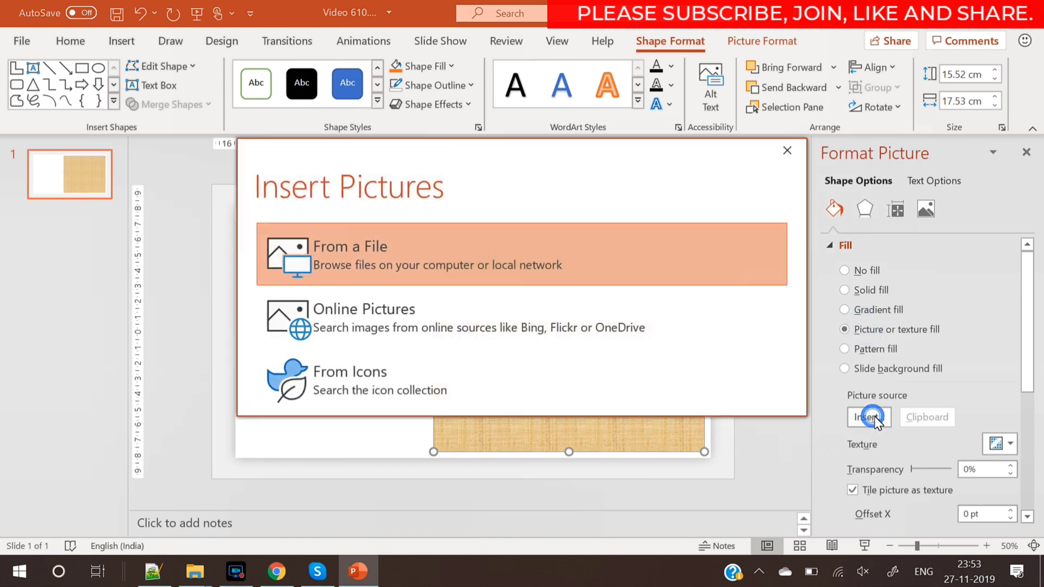
{"action": "left_click", "coordinate": [429, 257]}
{"action": "left_click", "coordinate": [798, 503]}
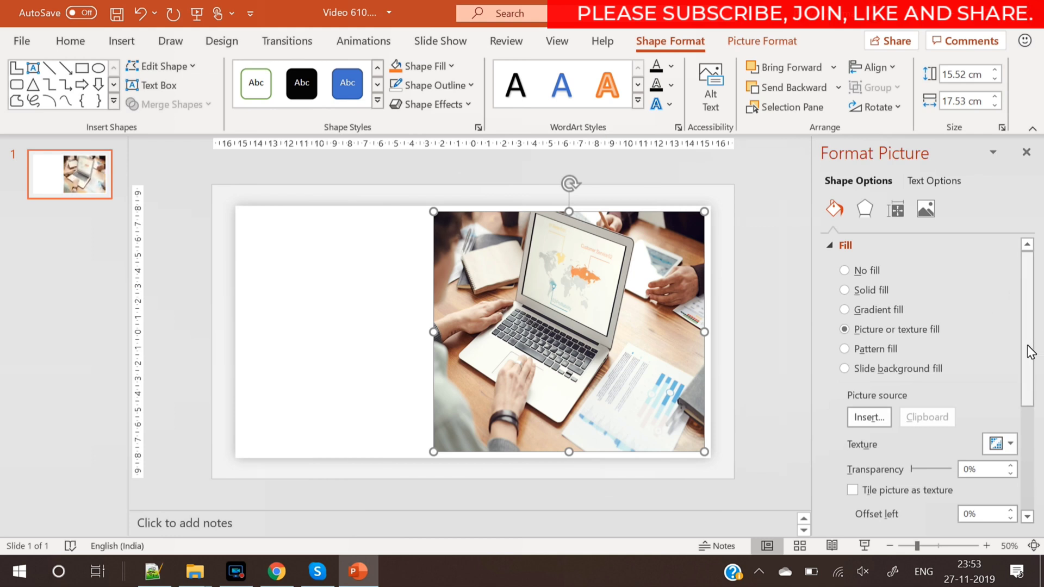
- Set the photo's right offset to -27% and recolour it Grayscale
{"action": "scroll", "coordinate": [1030, 348], "scroll_direction": "down", "scroll_amount": 3}
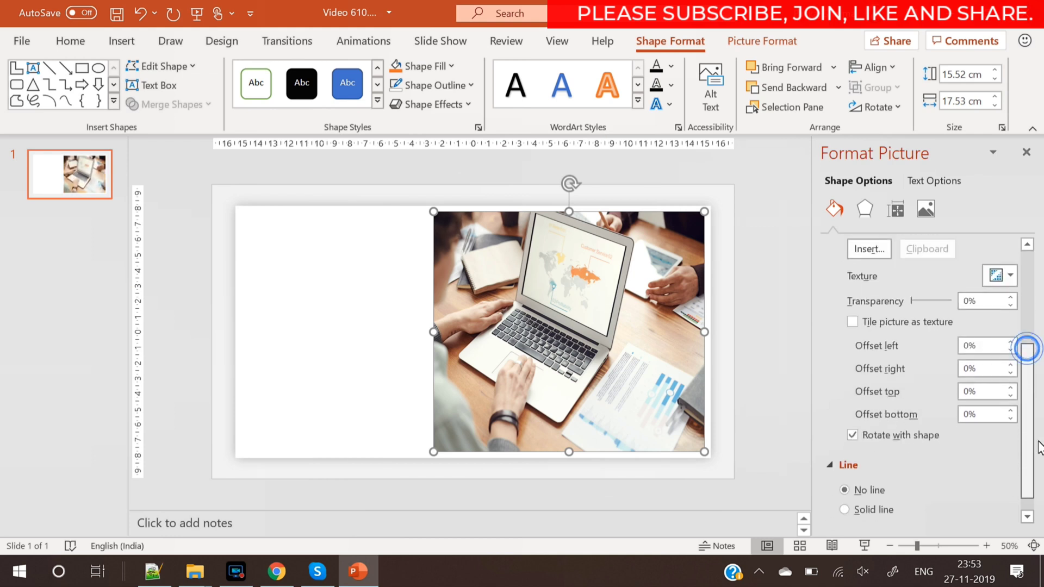
{"action": "left_click", "coordinate": [1011, 373]}
{"action": "left_click", "coordinate": [1010, 373]}
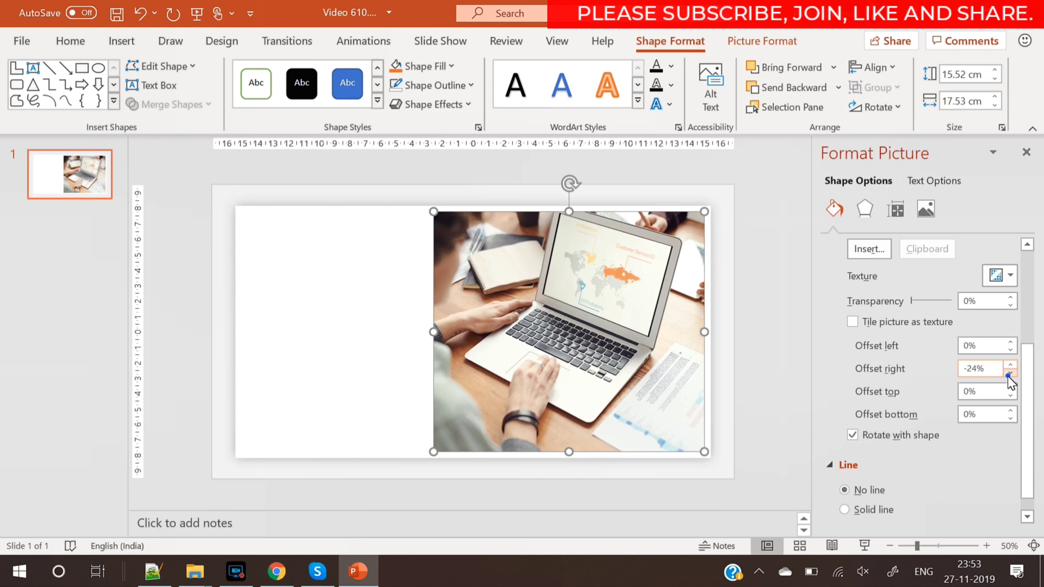
{"action": "left_click", "coordinate": [1010, 373]}
{"action": "left_click", "coordinate": [1011, 373]}
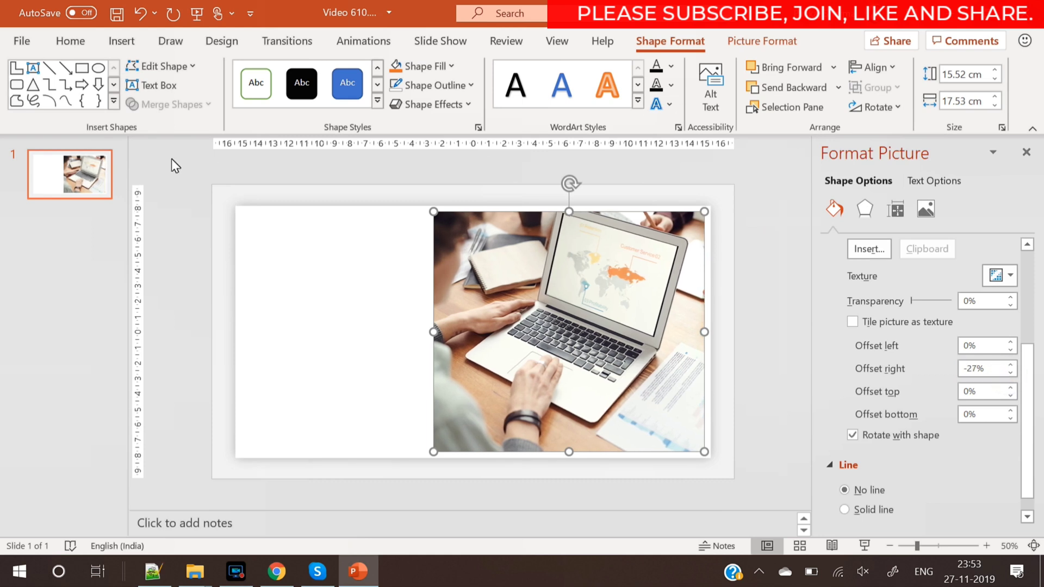
{"action": "left_click", "coordinate": [795, 51]}
{"action": "left_click", "coordinate": [171, 71]}
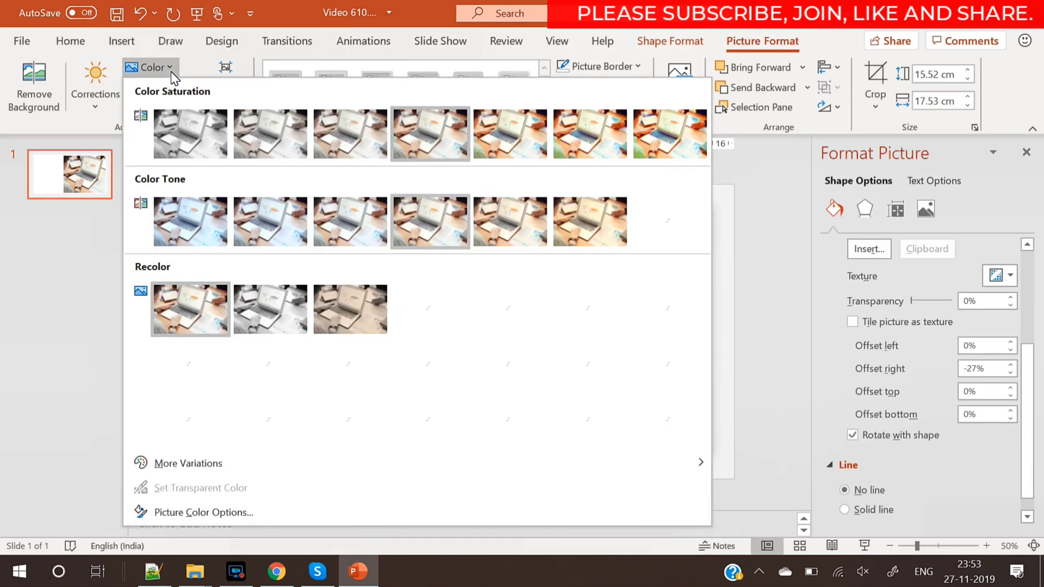
{"action": "left_click", "coordinate": [275, 321]}
{"action": "left_click", "coordinate": [767, 349]}
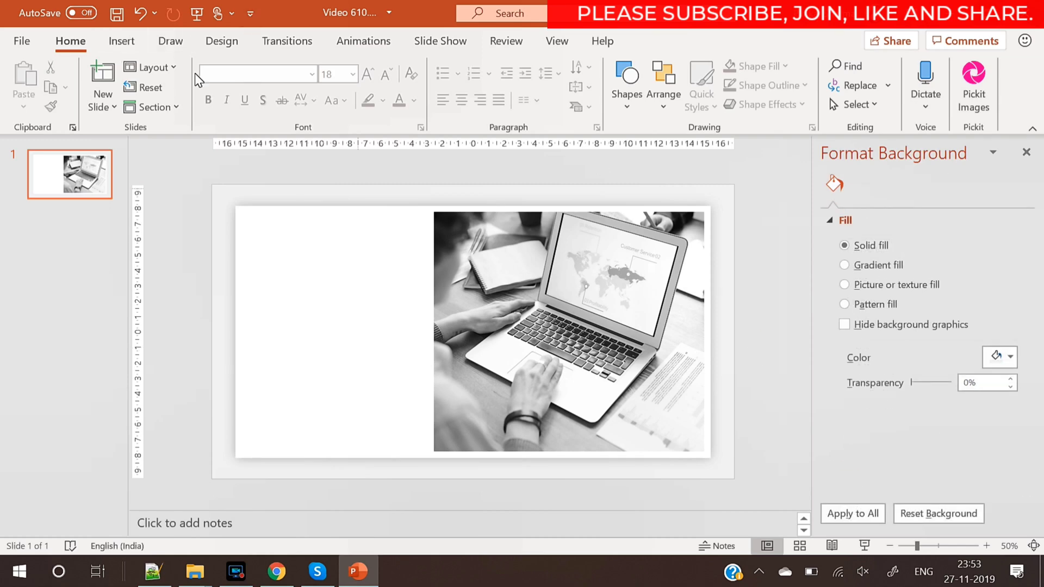
- Draw an outline-free rectangle over the photo and shrink it to a strip across the top
{"action": "left_click", "coordinate": [128, 42]}
{"action": "left_click", "coordinate": [270, 111]}
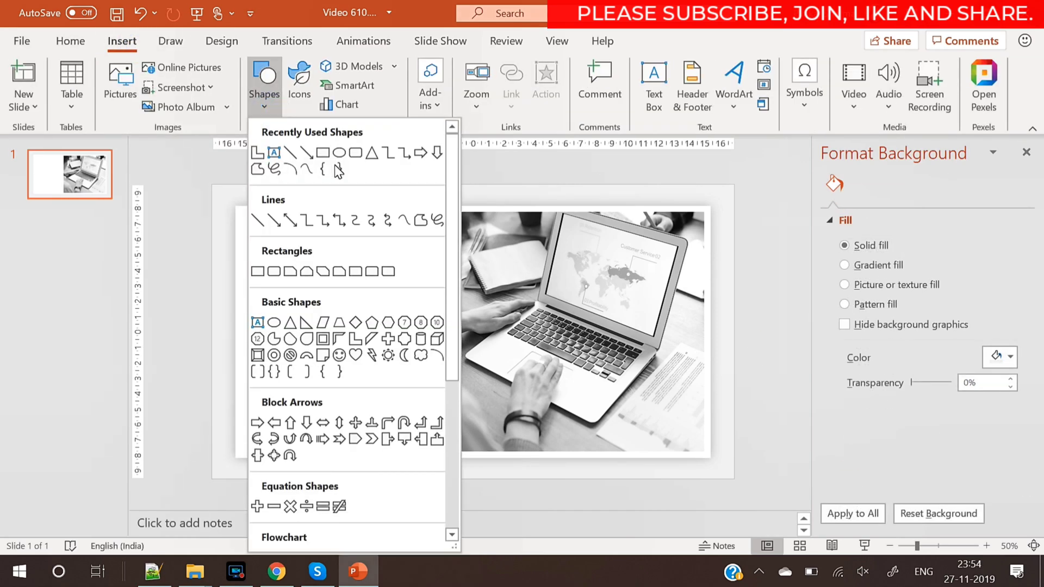
{"action": "left_click", "coordinate": [325, 154]}
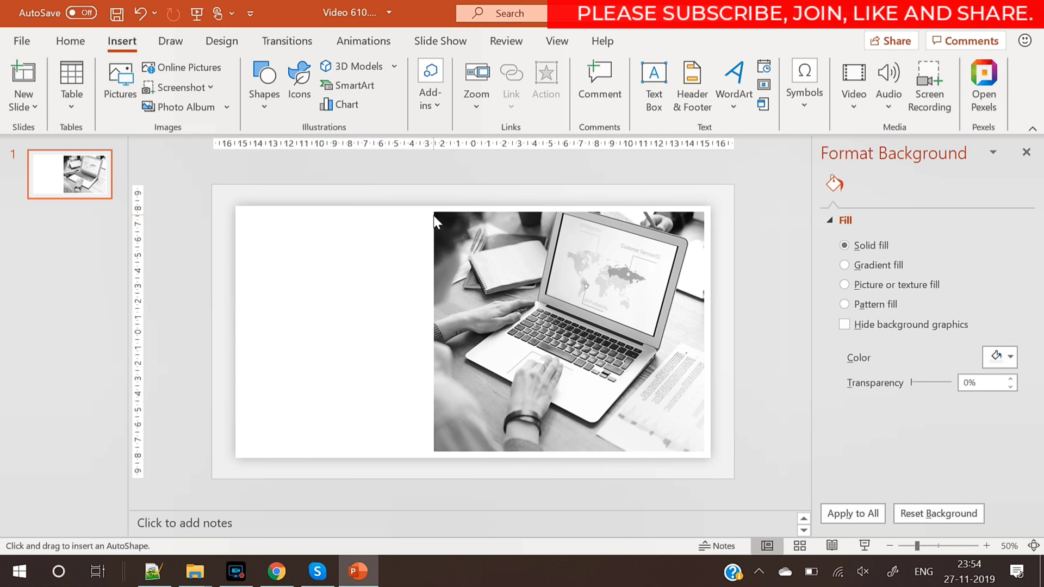
{"action": "left_click_drag", "start_coordinate": [434, 213], "coordinate": [704, 452]}
{"action": "left_click", "coordinate": [864, 479]}
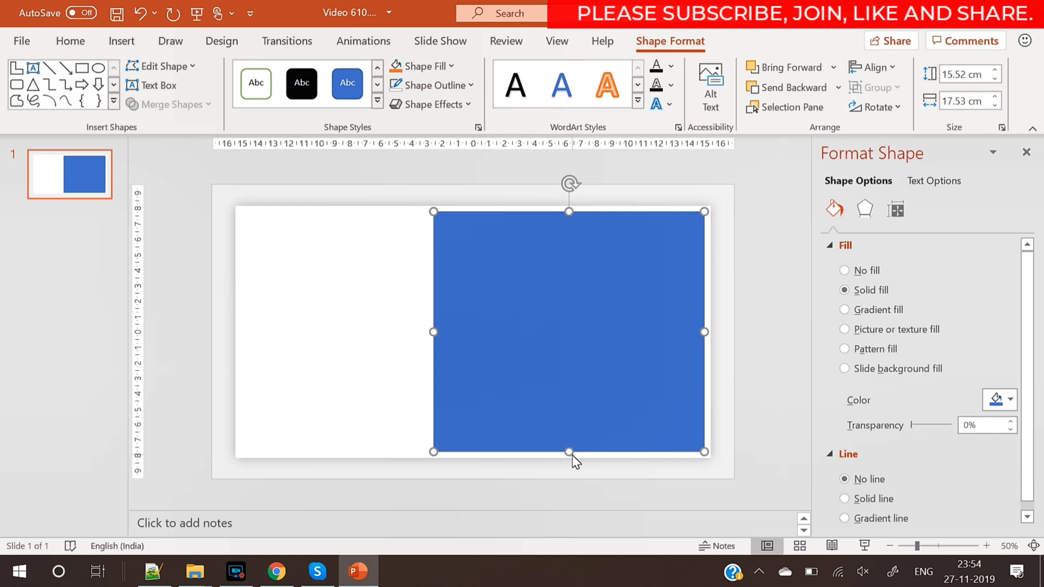
{"action": "left_click_drag", "start_coordinate": [571, 453], "coordinate": [542, 259]}
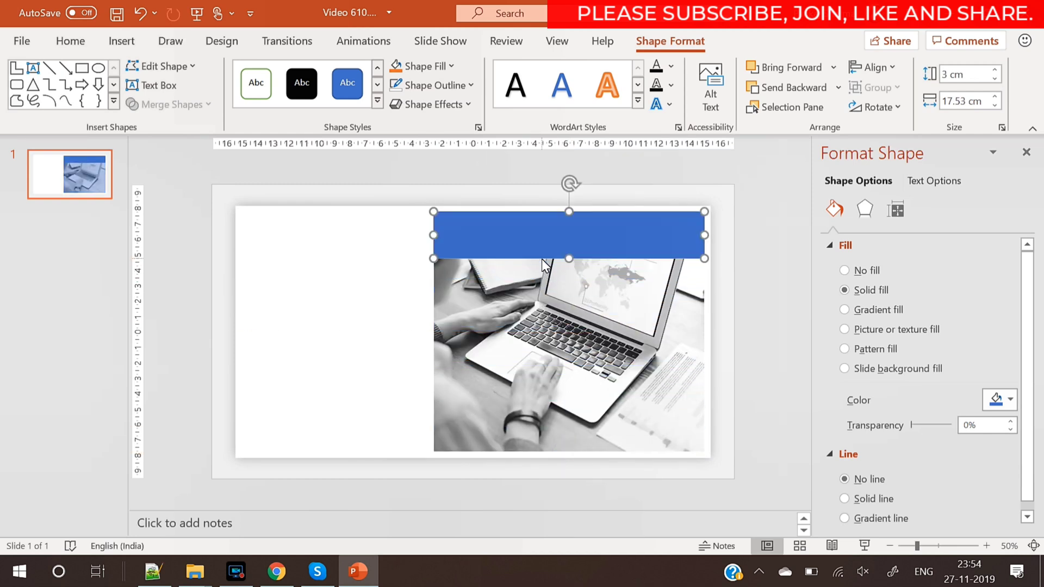
- Set the blue strip's height to 5.2 cm
{"action": "left_click", "coordinate": [994, 73]}
{"action": "left_click", "coordinate": [993, 72]}
{"action": "left_click", "coordinate": [993, 72]}
{"action": "left_click", "coordinate": [993, 72]}
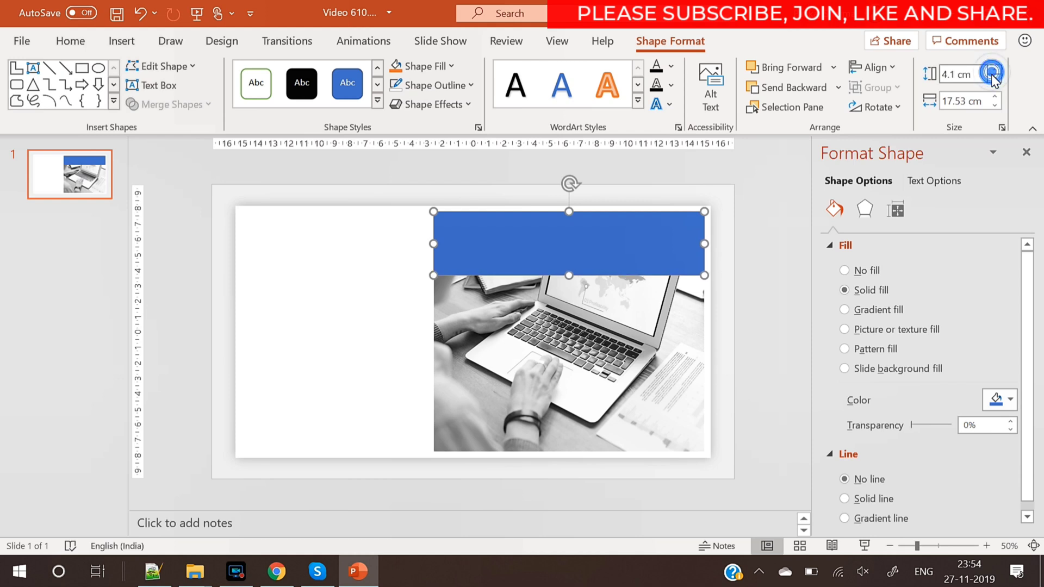
{"action": "left_click", "coordinate": [993, 77]}
{"action": "left_click", "coordinate": [993, 77]}
{"action": "left_click", "coordinate": [993, 77]}
{"action": "left_click", "coordinate": [993, 77]}
{"action": "left_click", "coordinate": [993, 77]}
{"action": "left_click", "coordinate": [993, 78]}
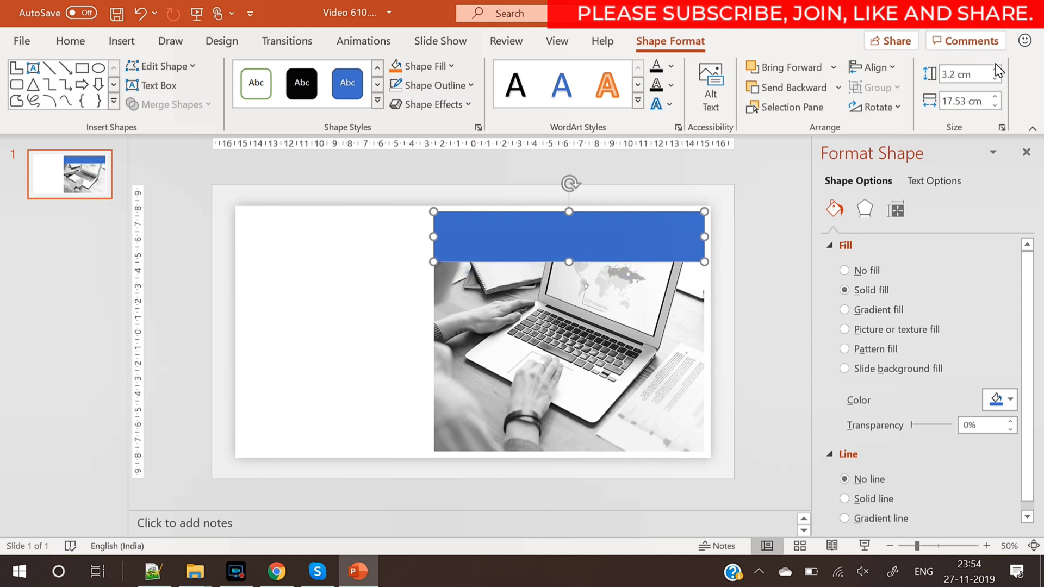
{"action": "left_click", "coordinate": [994, 70]}
{"action": "left_click", "coordinate": [994, 71]}
{"action": "left_click", "coordinate": [994, 71]}
{"action": "left_click", "coordinate": [994, 71]}
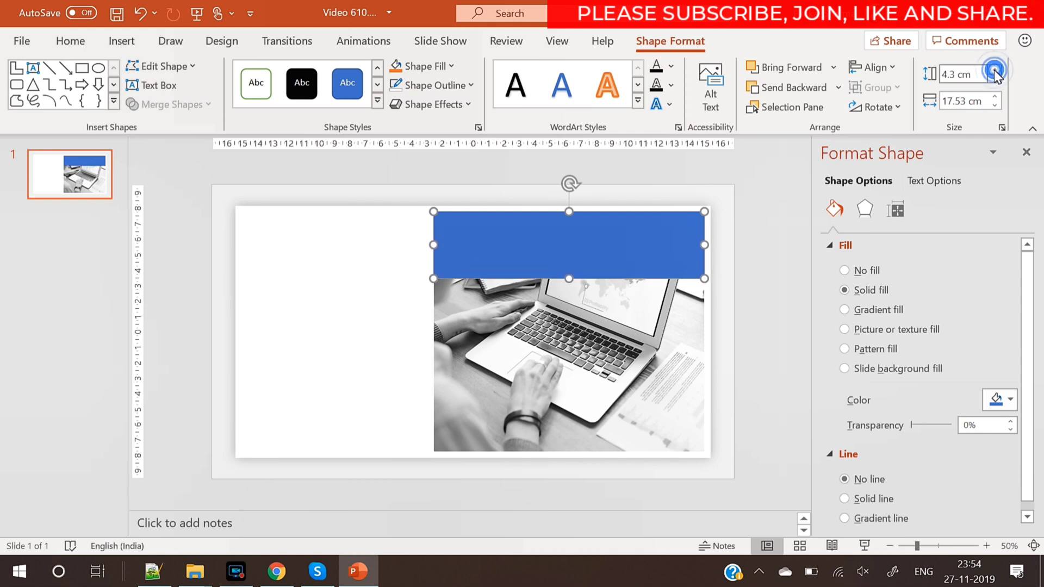
{"action": "left_click", "coordinate": [994, 71]}
{"action": "left_click", "coordinate": [994, 70]}
{"action": "left_click", "coordinate": [994, 70]}
{"action": "left_click", "coordinate": [995, 71]}
{"action": "left_click", "coordinate": [994, 71]}
{"action": "left_click", "coordinate": [994, 71]}
{"action": "left_click", "coordinate": [994, 71]}
{"action": "left_click", "coordinate": [994, 71]}
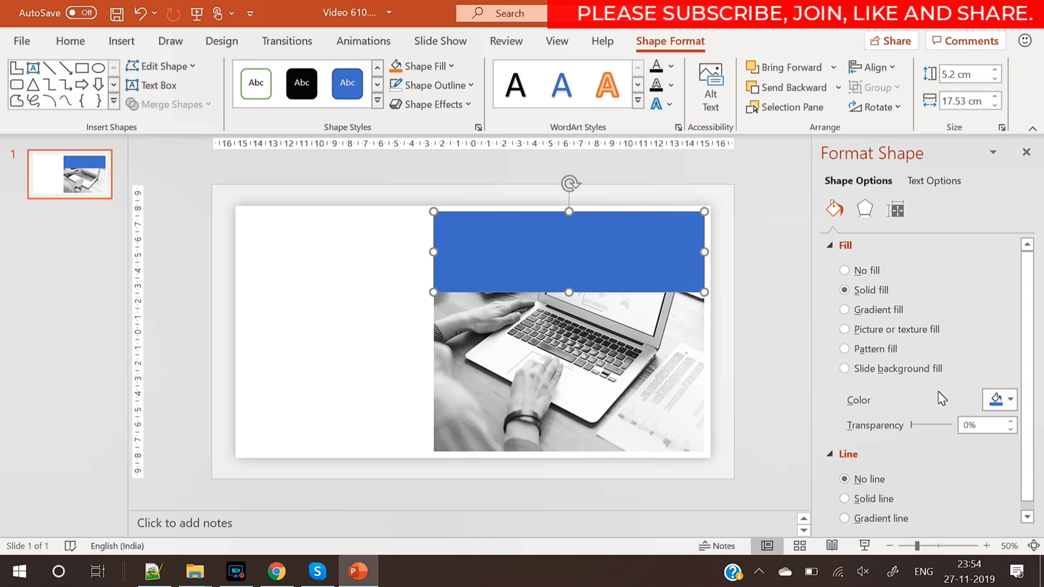
- Pick a brighter blue for the strip in the More Colors hexagon palette
{"action": "left_click", "coordinate": [1009, 410]}
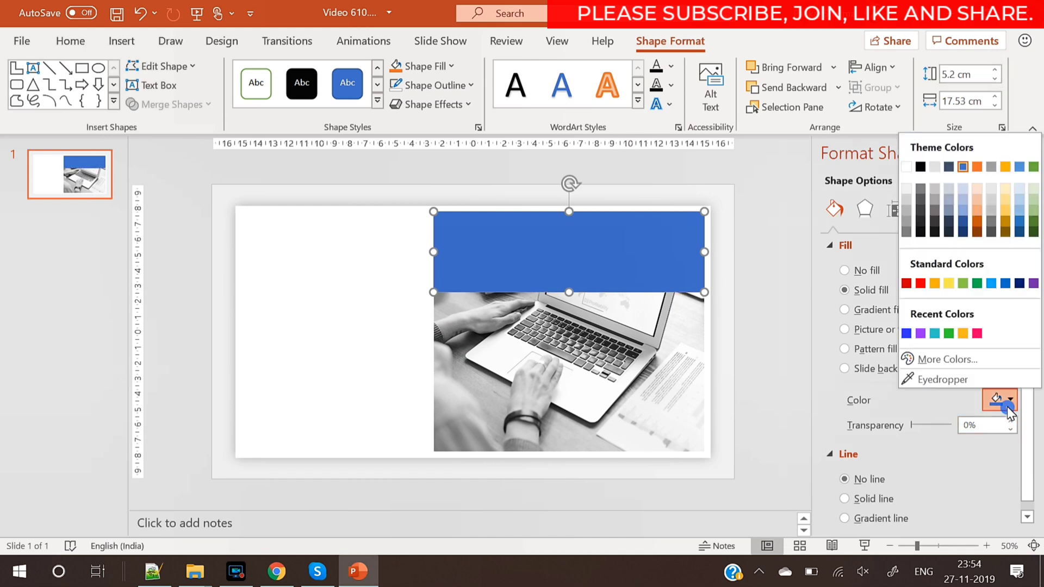
{"action": "left_click", "coordinate": [960, 365]}
{"action": "left_click", "coordinate": [438, 155]}
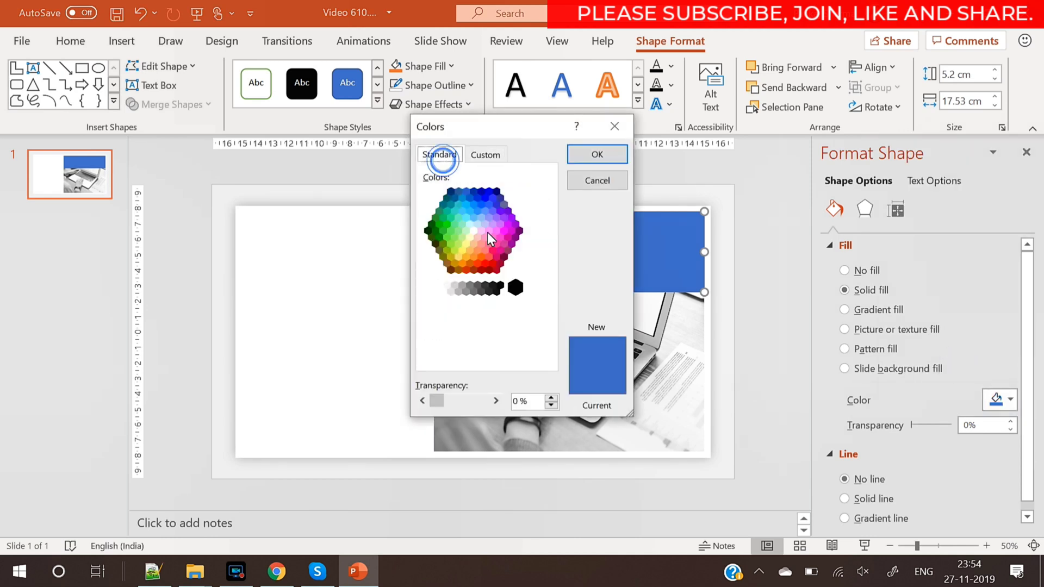
{"action": "left_click", "coordinate": [466, 204]}
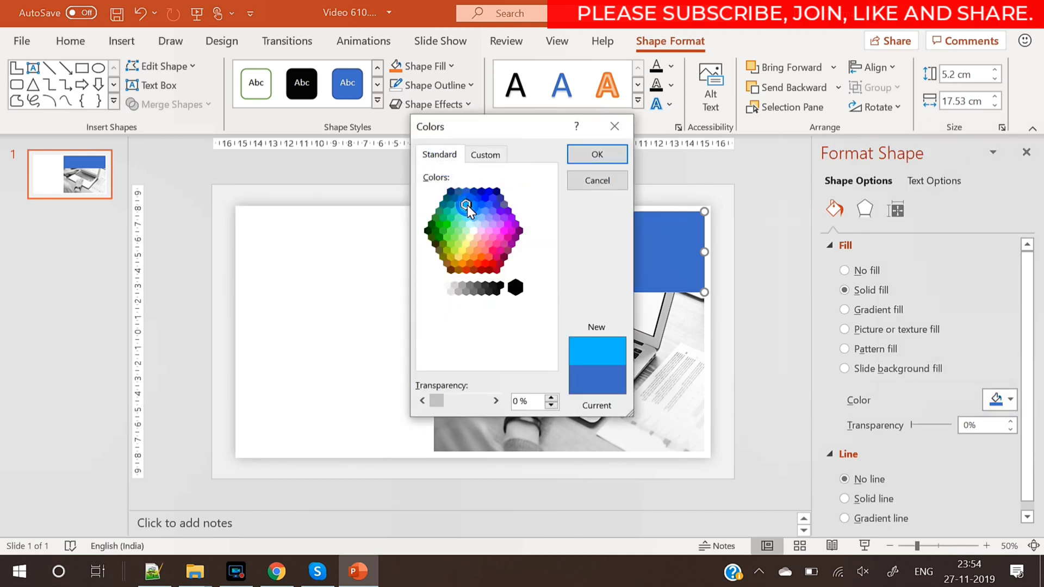
{"action": "left_click", "coordinate": [467, 212]}
{"action": "left_click", "coordinate": [473, 205]}
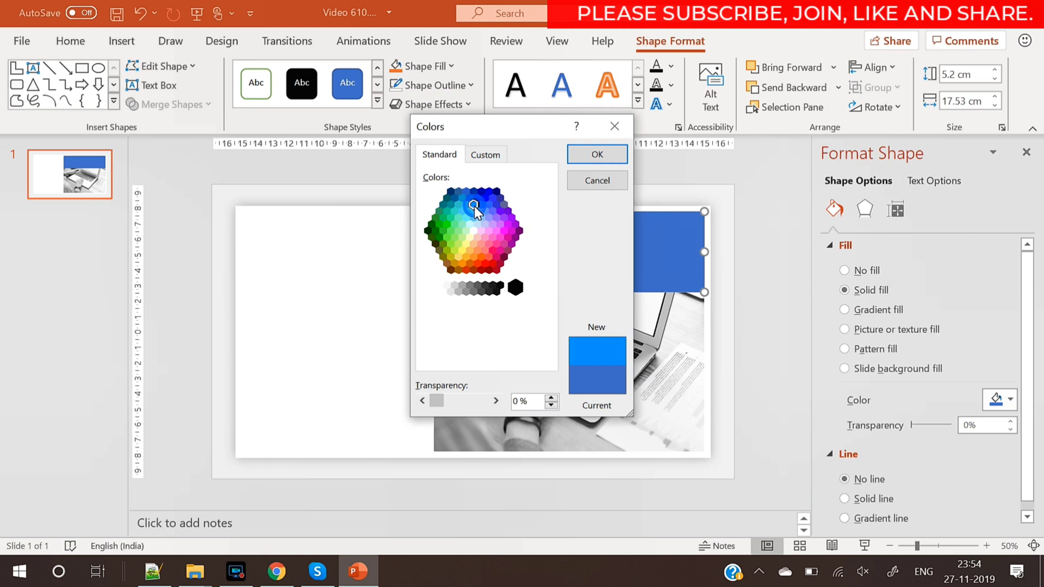
- Apply the bright blue fill to the top band and set its transparency to 21%
{"action": "left_click", "coordinate": [593, 158]}
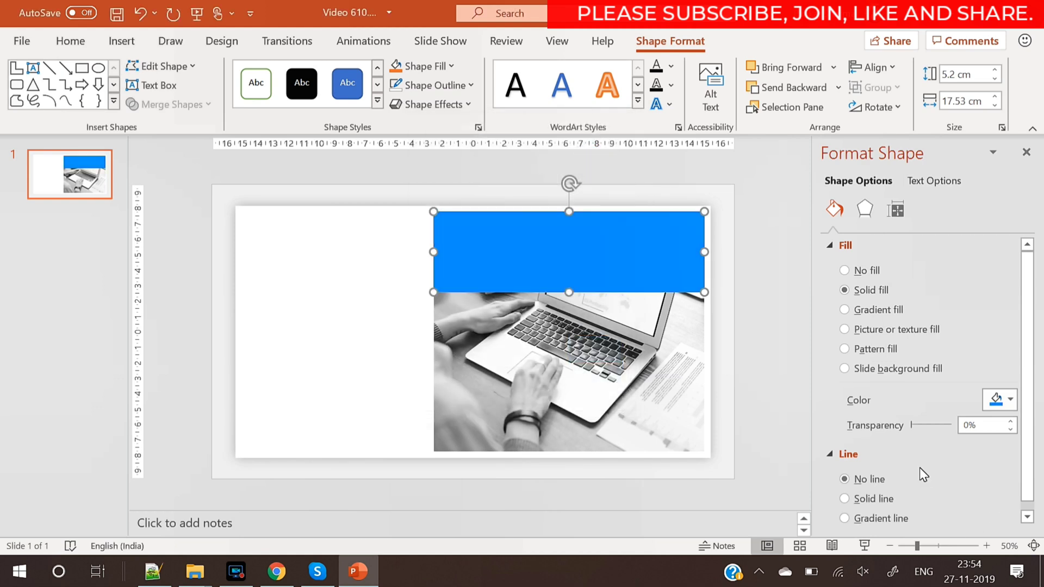
{"action": "left_click_drag", "start_coordinate": [911, 423], "coordinate": [922, 426]}
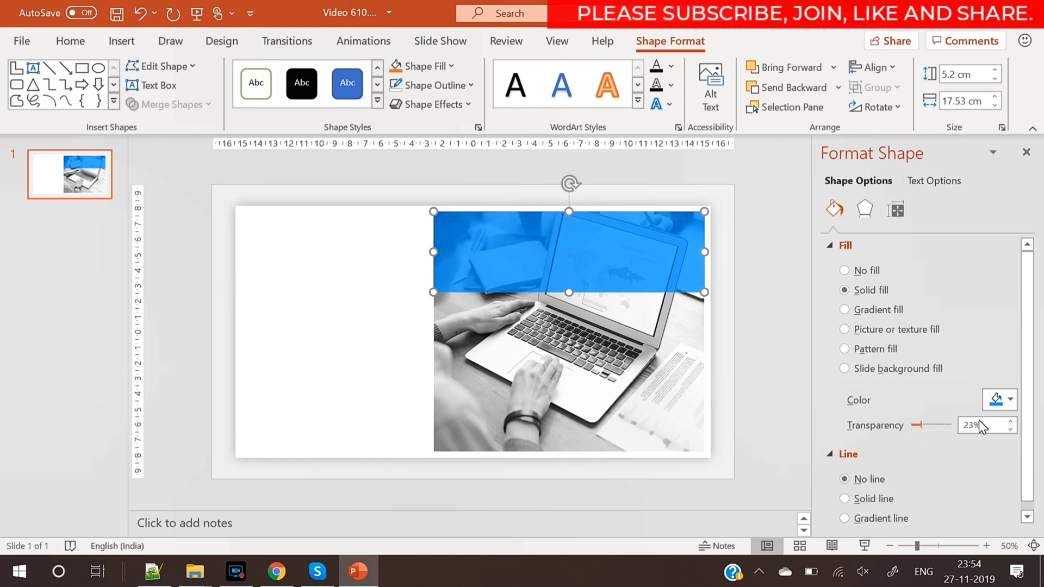
{"action": "left_click", "coordinate": [1011, 429]}
{"action": "left_click", "coordinate": [1010, 429]}
- Duplicate the band directly below the original and fill the copy with a lighter blue
{"action": "key", "text": "ctrl+c"}
{"action": "key", "text": "ctrl+v"}
{"action": "left_click_drag", "start_coordinate": [628, 267], "coordinate": [578, 313]}
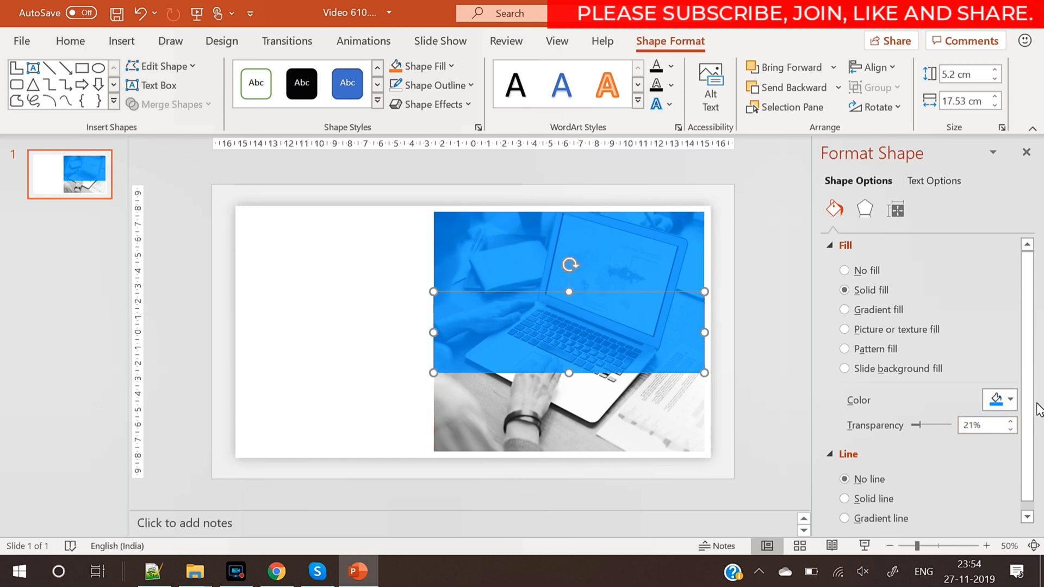
{"action": "left_click", "coordinate": [1010, 400]}
{"action": "left_click", "coordinate": [967, 361]}
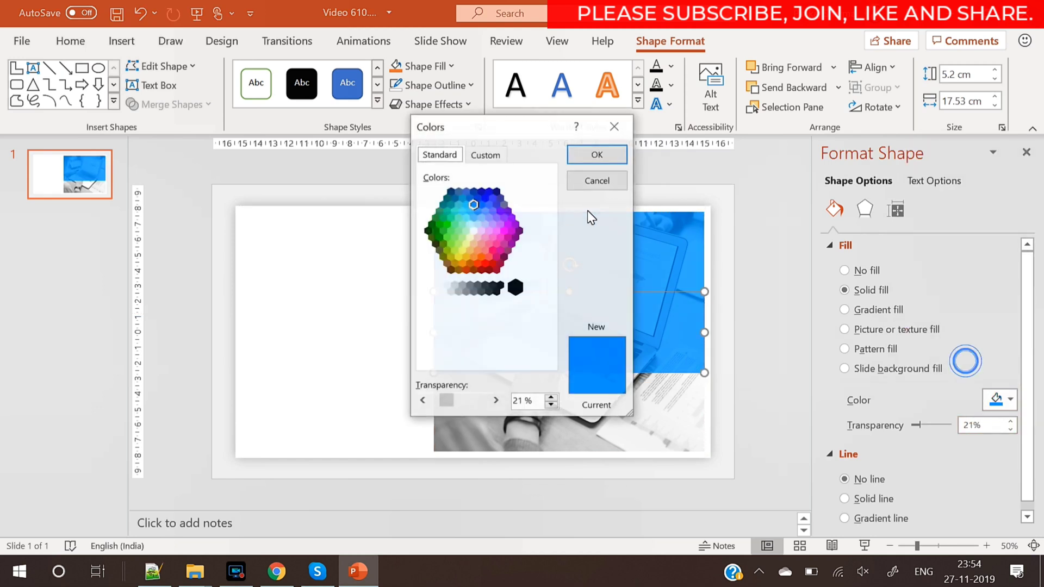
{"action": "left_click", "coordinate": [469, 211]}
{"action": "left_click", "coordinate": [588, 154]}
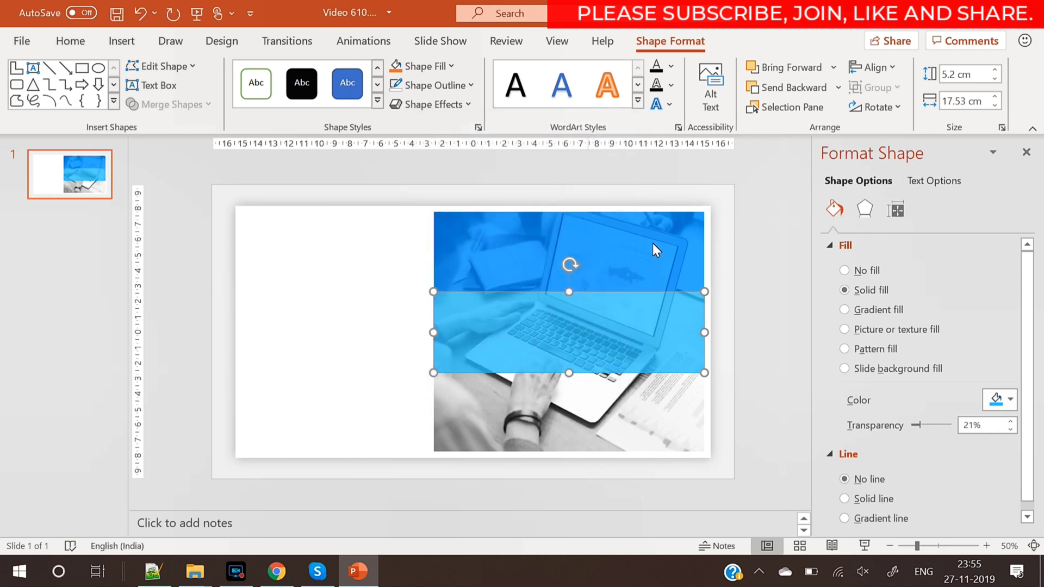
{"action": "left_click", "coordinate": [758, 363]}
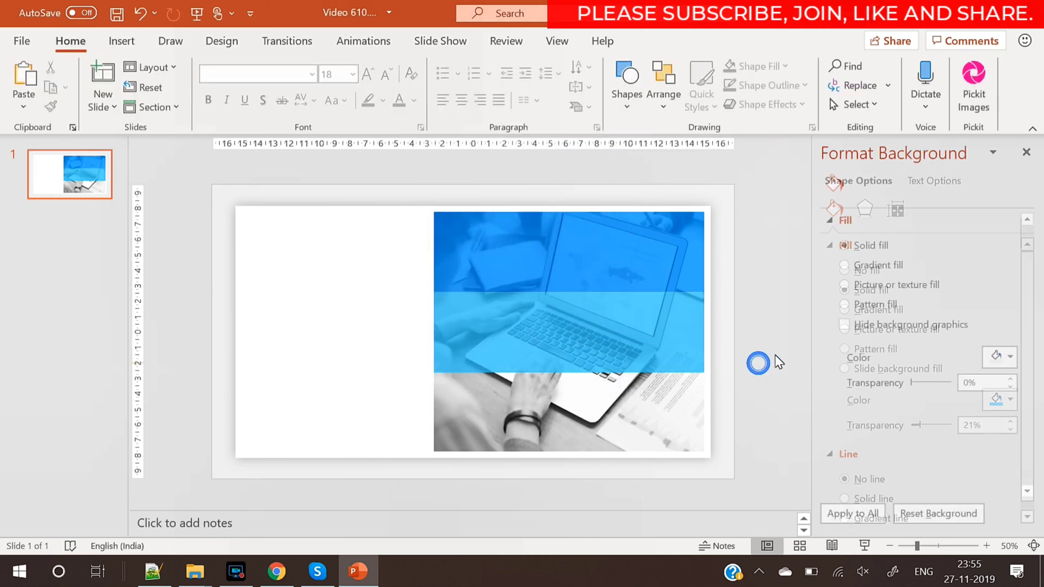
- Set the light-blue band's transparency to 12% and paste another copy further down
{"action": "left_click", "coordinate": [601, 344]}
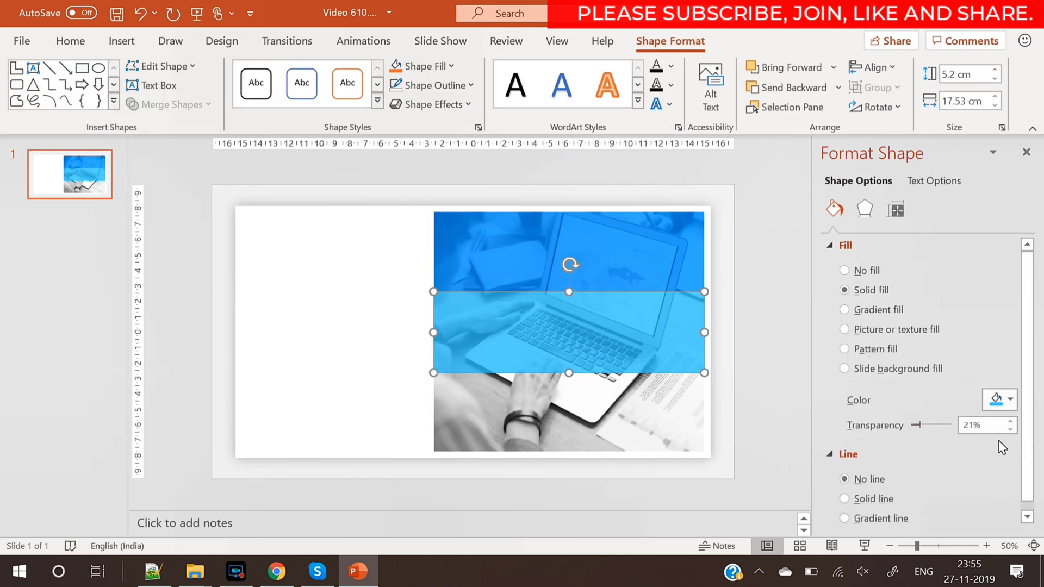
{"action": "left_click", "coordinate": [1010, 430]}
{"action": "left_click", "coordinate": [1010, 430]}
{"action": "left_click", "coordinate": [1010, 429]}
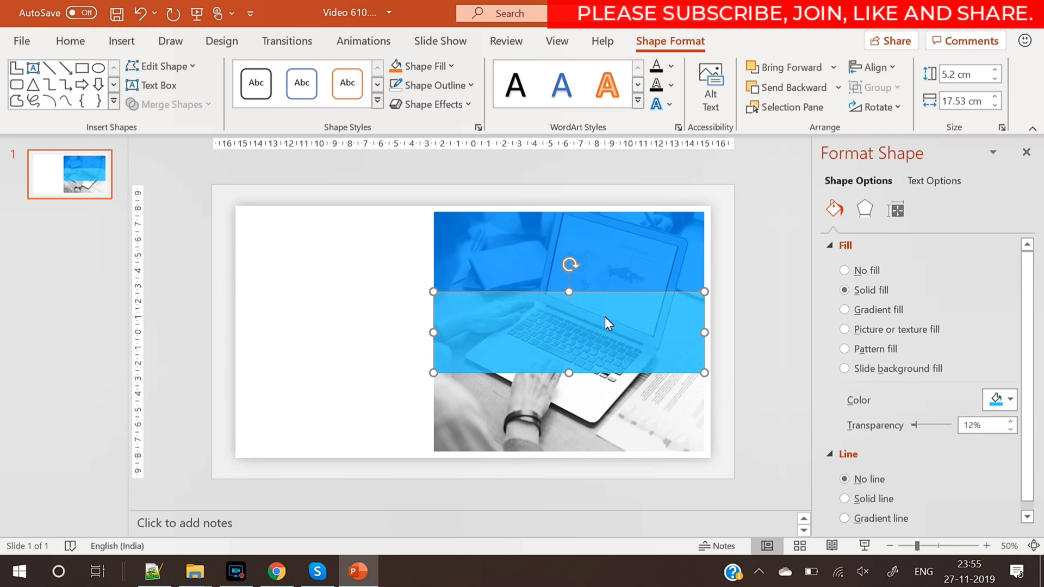
{"action": "key", "text": "ctrl+v"}
{"action": "left_click_drag", "start_coordinate": [590, 332], "coordinate": [584, 404]}
- Move the third band to the bottom of the photo, aligned with its edges
{"action": "left_click", "coordinate": [584, 404]}
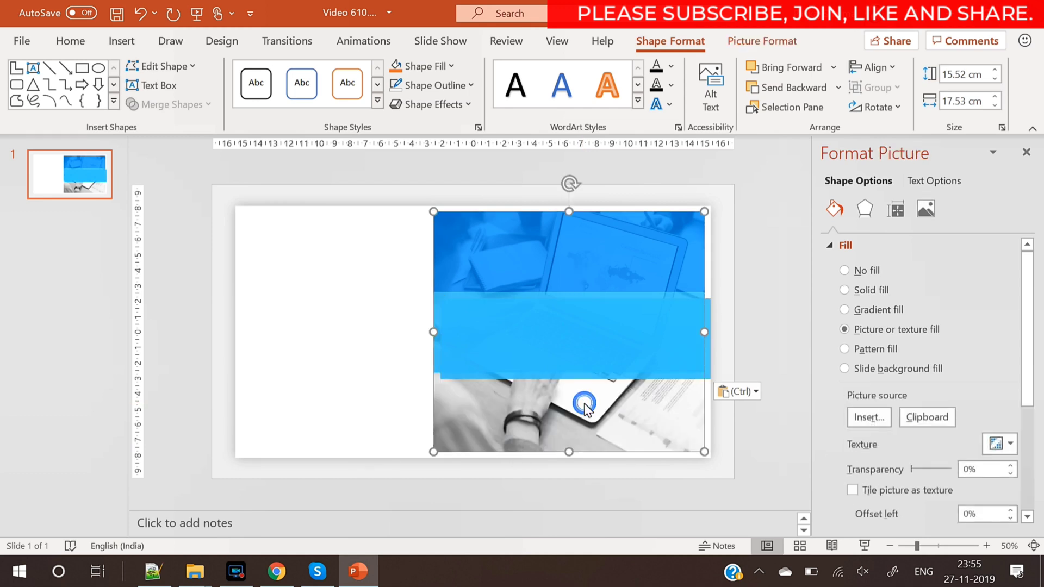
{"action": "left_click", "coordinate": [778, 367]}
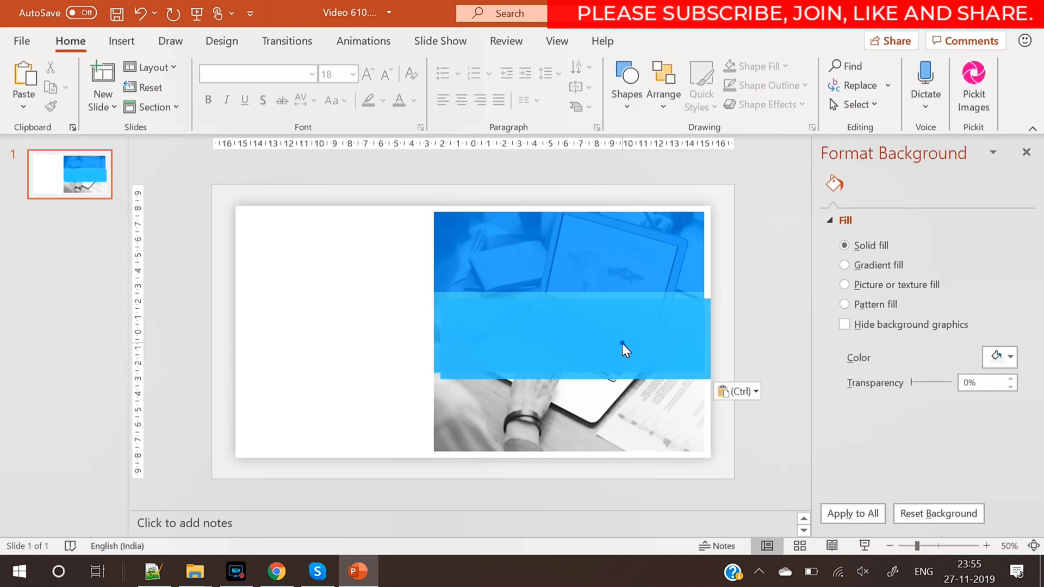
{"action": "left_click_drag", "start_coordinate": [582, 320], "coordinate": [578, 387]}
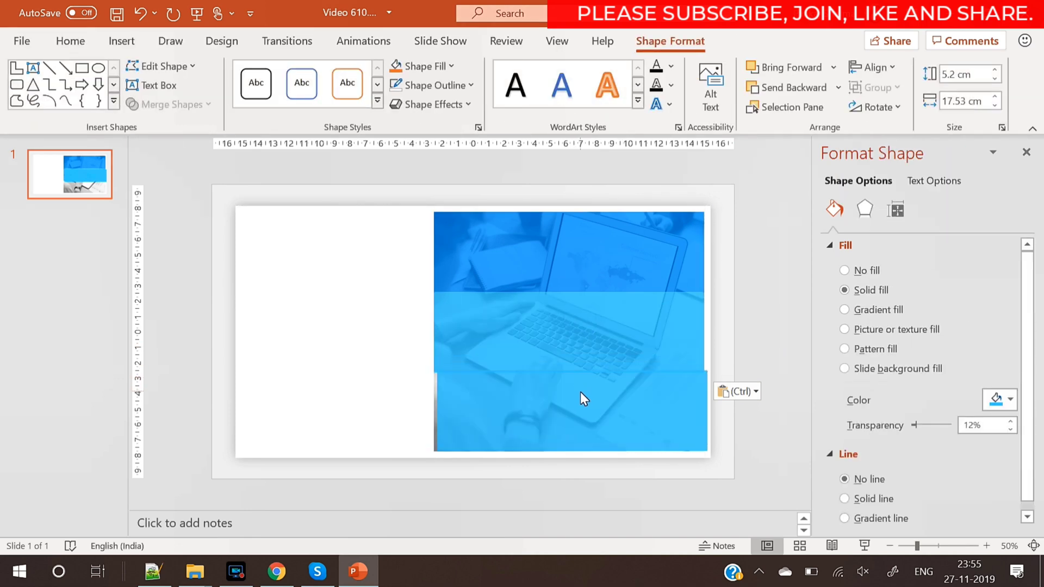
{"action": "left_click_drag", "start_coordinate": [580, 392], "coordinate": [576, 393]}
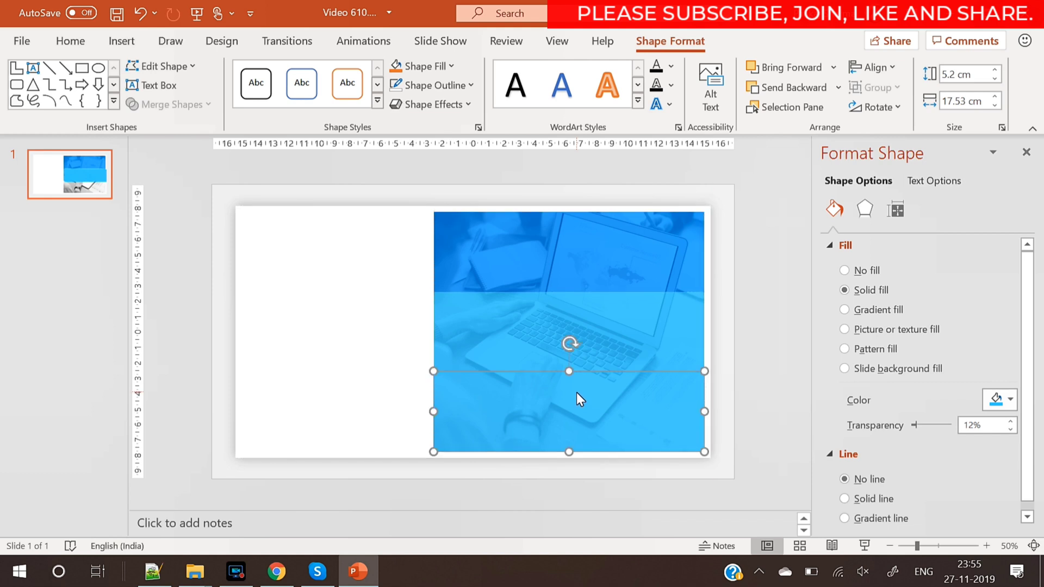
- Make the bottom band dark grey at about 32% transparency
{"action": "key", "text": "Escape"}
{"action": "left_click", "coordinate": [568, 373]}
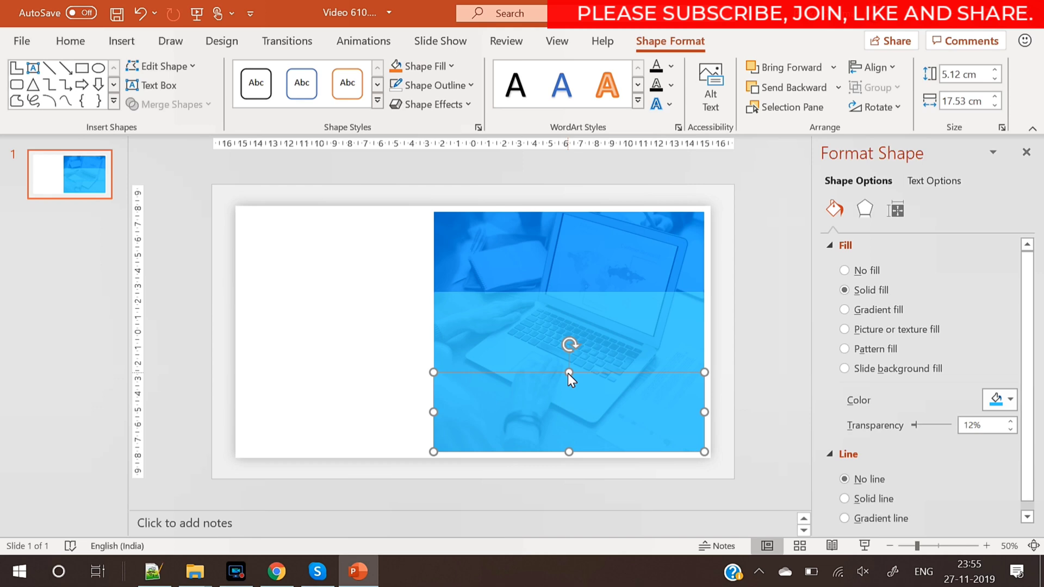
{"action": "left_click", "coordinate": [760, 381]}
{"action": "left_click", "coordinate": [613, 414]}
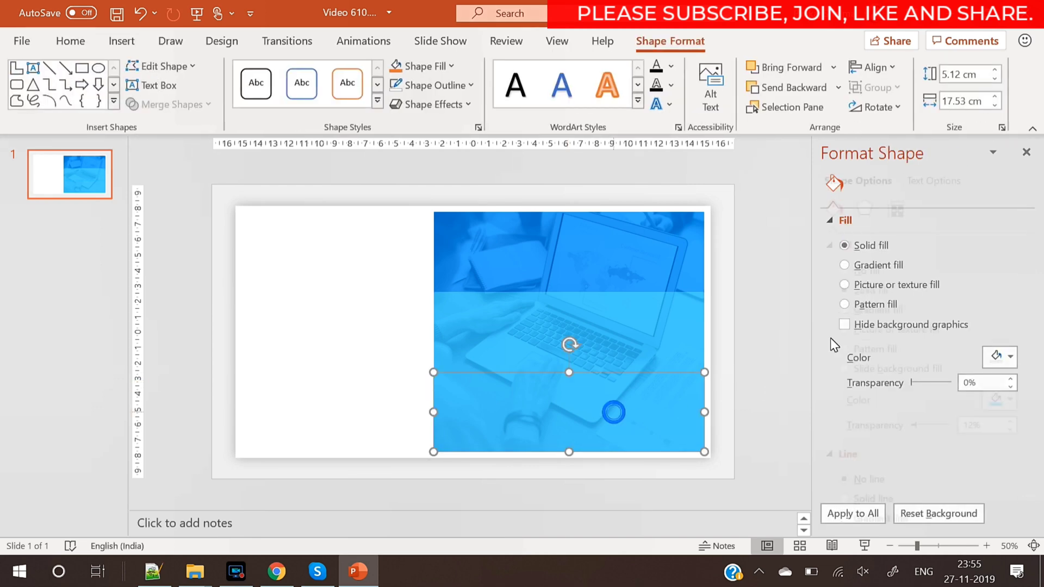
{"action": "left_click", "coordinate": [1000, 399]}
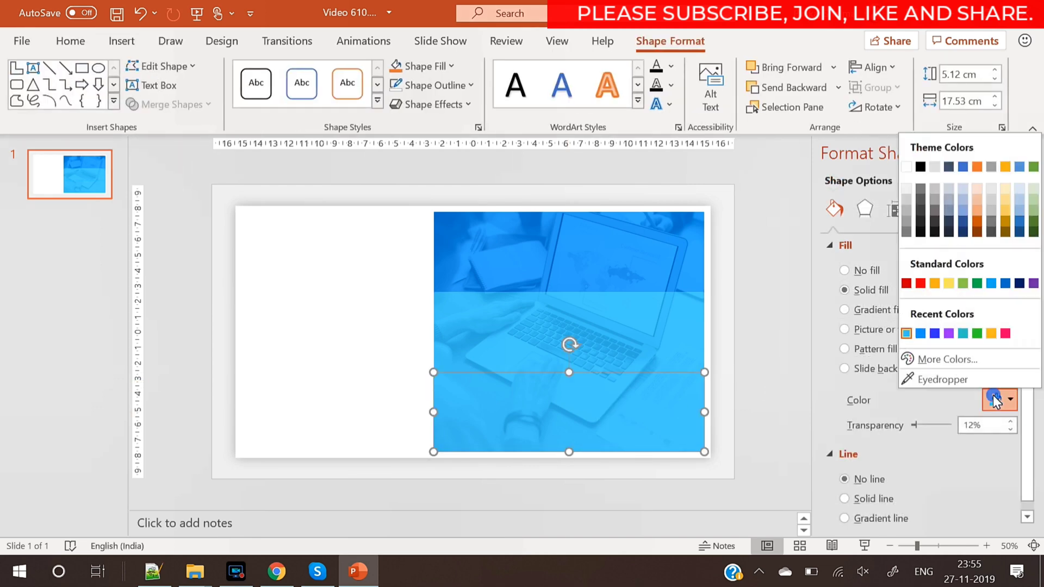
{"action": "left_click", "coordinate": [920, 213]}
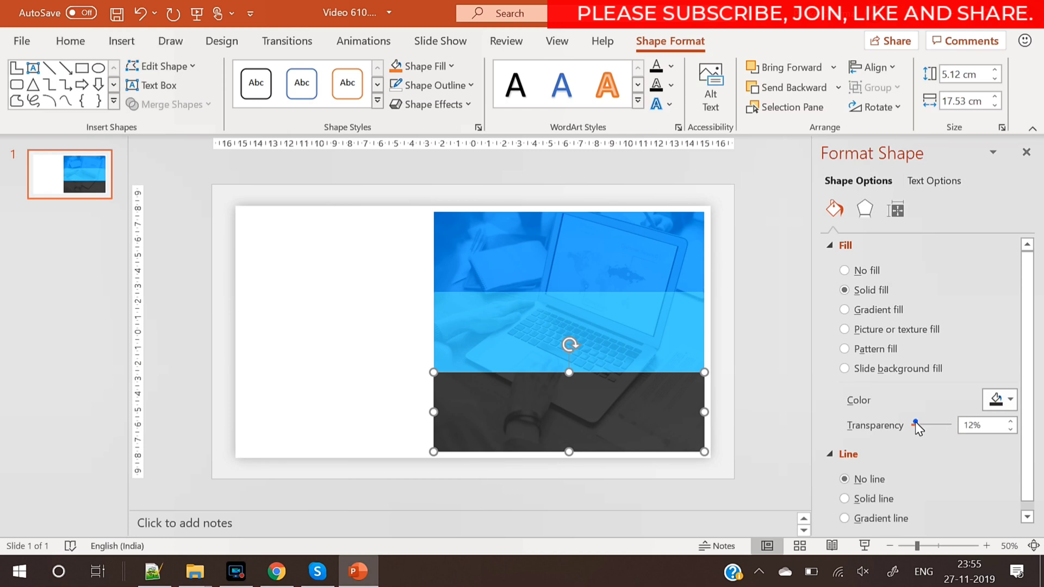
{"action": "left_click_drag", "start_coordinate": [915, 423], "coordinate": [925, 427]}
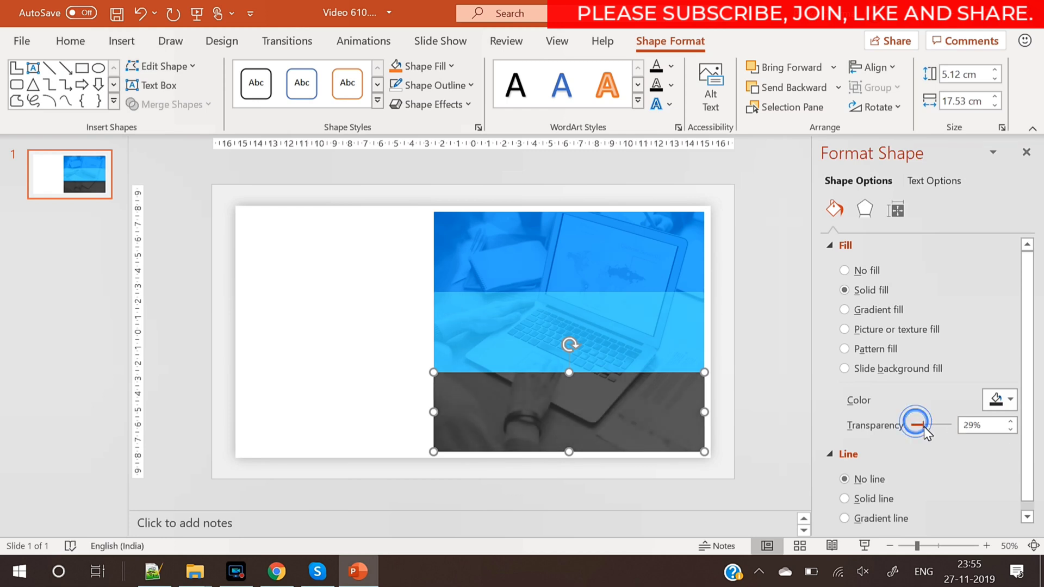
{"action": "left_click", "coordinate": [723, 376]}
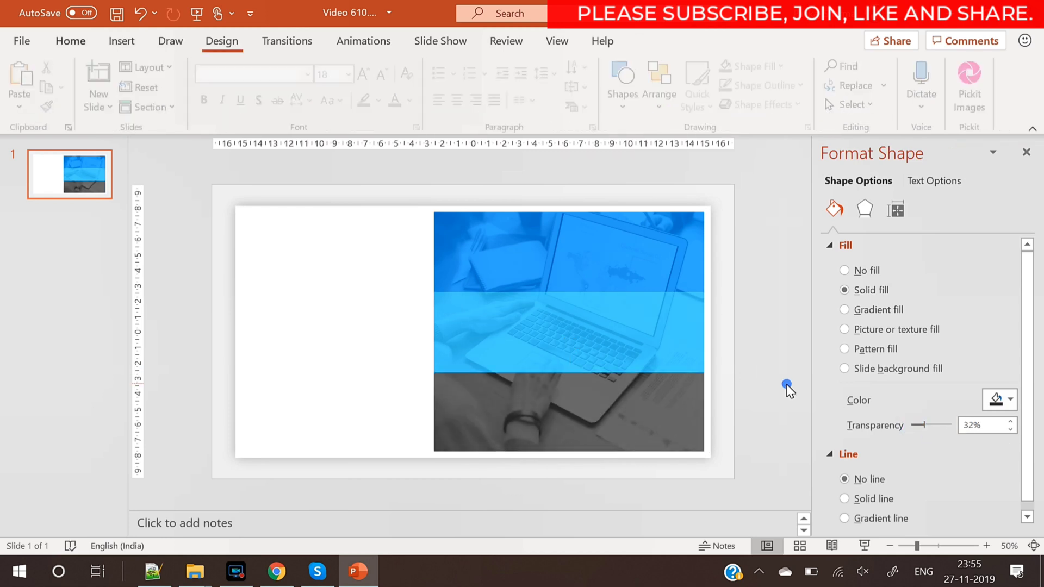
- Shorten the grey band from its top and move the light-blue band's top edge down
{"action": "left_click", "coordinate": [578, 398]}
{"action": "left_click_drag", "start_coordinate": [571, 372], "coordinate": [570, 395]}
{"action": "left_click", "coordinate": [553, 346]}
{"action": "left_click_drag", "start_coordinate": [569, 292], "coordinate": [568, 324]}
{"action": "left_click", "coordinate": [546, 273]}
{"action": "left_click", "coordinate": [742, 344]}
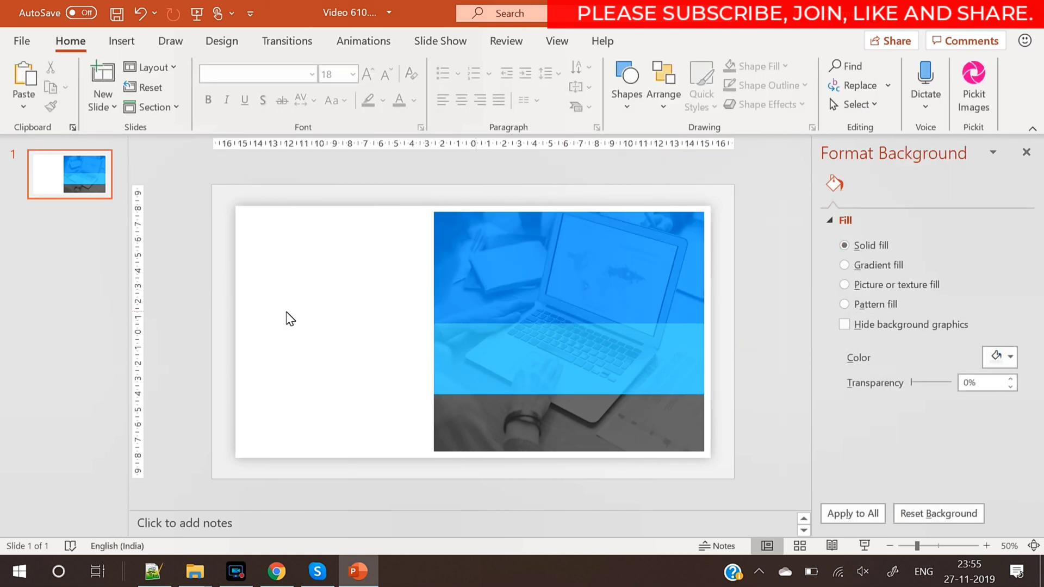
- Add a text box near the photo's top-left containing 58900
{"action": "left_click", "coordinate": [122, 41]}
{"action": "left_click", "coordinate": [655, 90]}
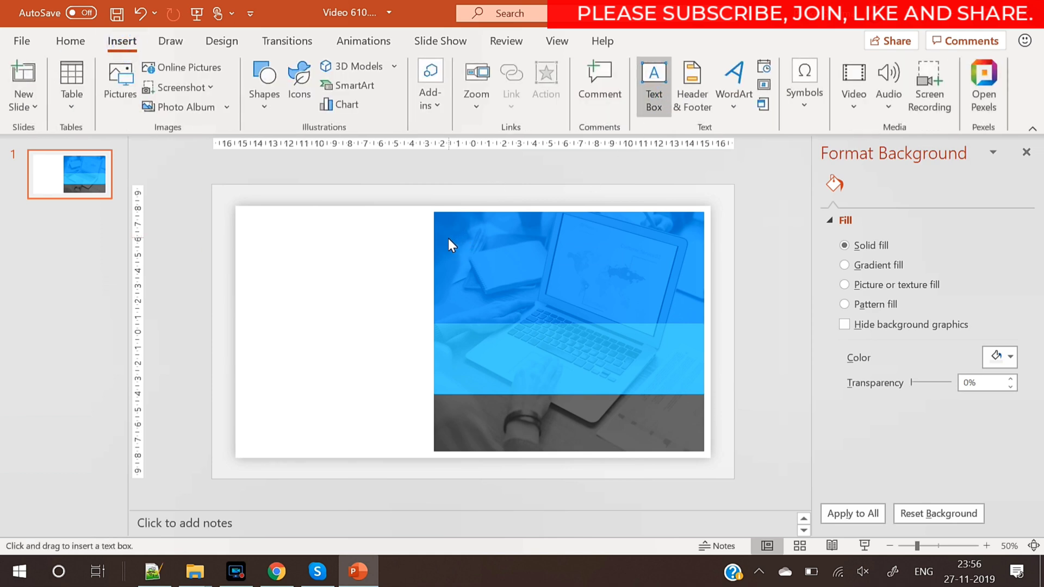
{"action": "left_click_drag", "start_coordinate": [469, 243], "coordinate": [541, 280]}
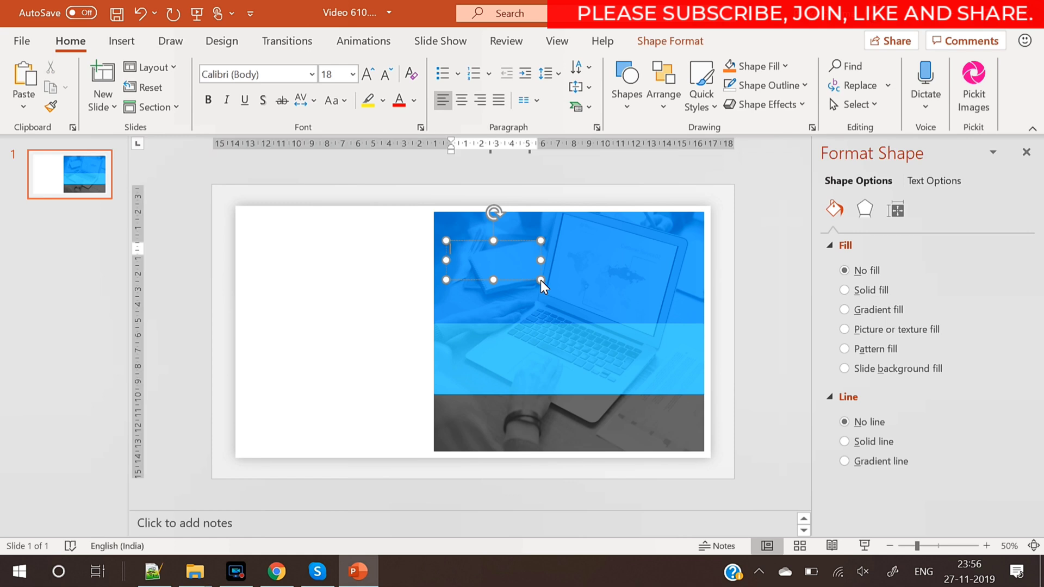
{"action": "type", "text": "58900"}
- Format 58900 as bold white Raleway at 28 pt and move it slightly up
{"action": "key", "text": "ctrl+a"}
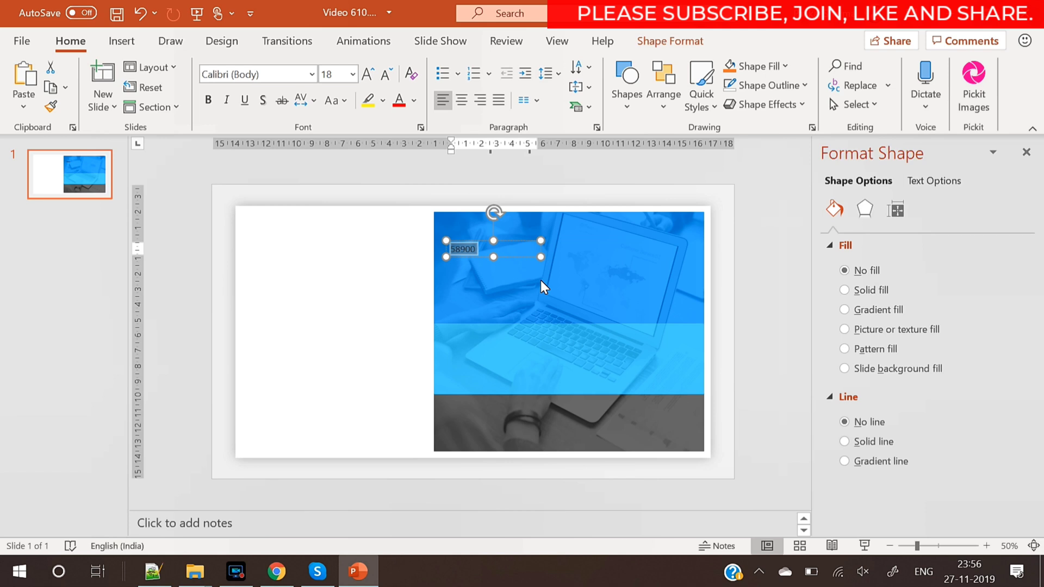
{"action": "left_click", "coordinate": [278, 73]}
{"action": "type", "text": "Raleway"}
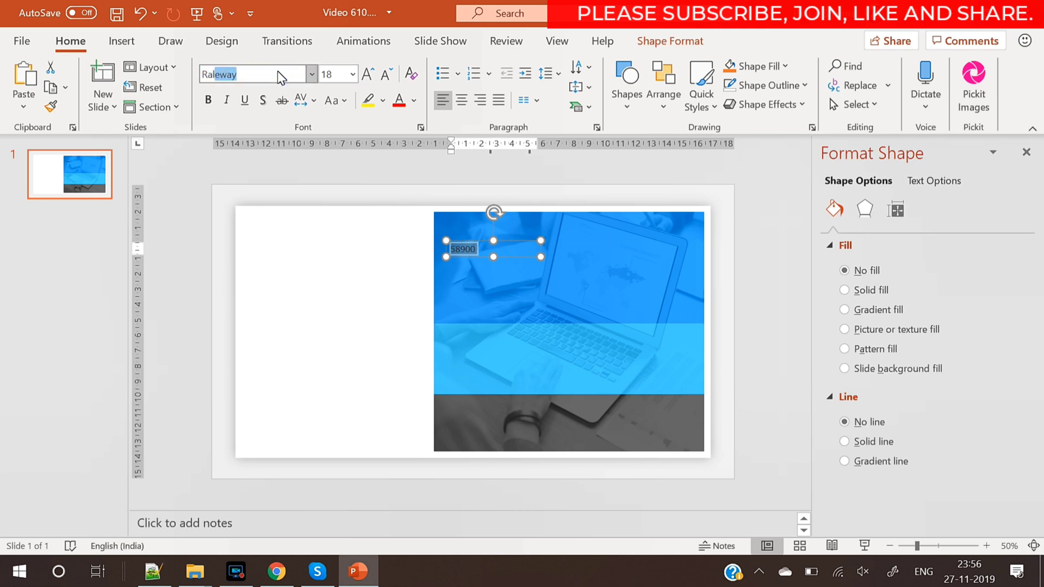
{"action": "key", "text": "Return"}
{"action": "key", "text": "ctrl+b"}
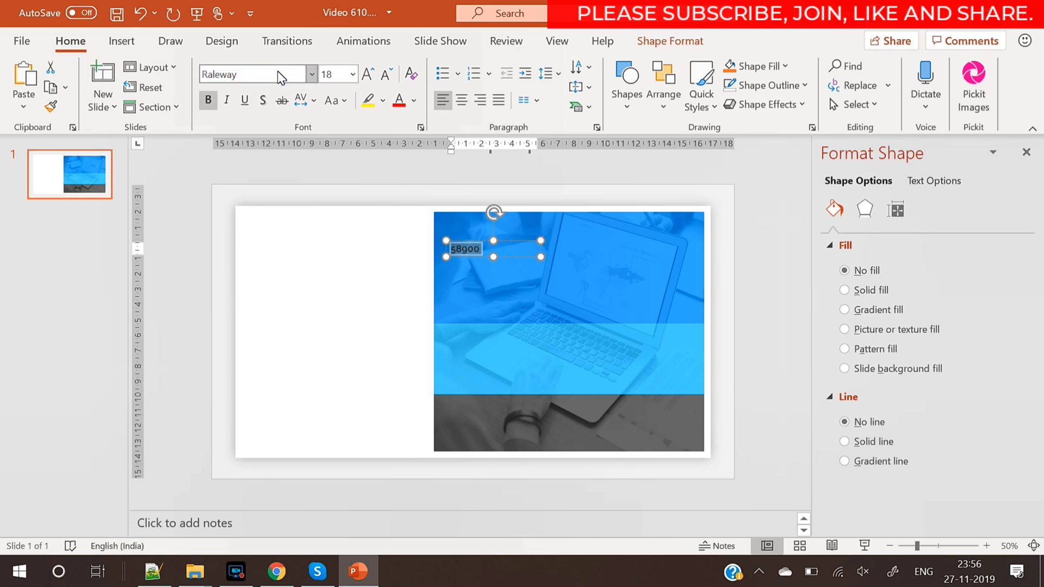
{"action": "left_click", "coordinate": [415, 101]}
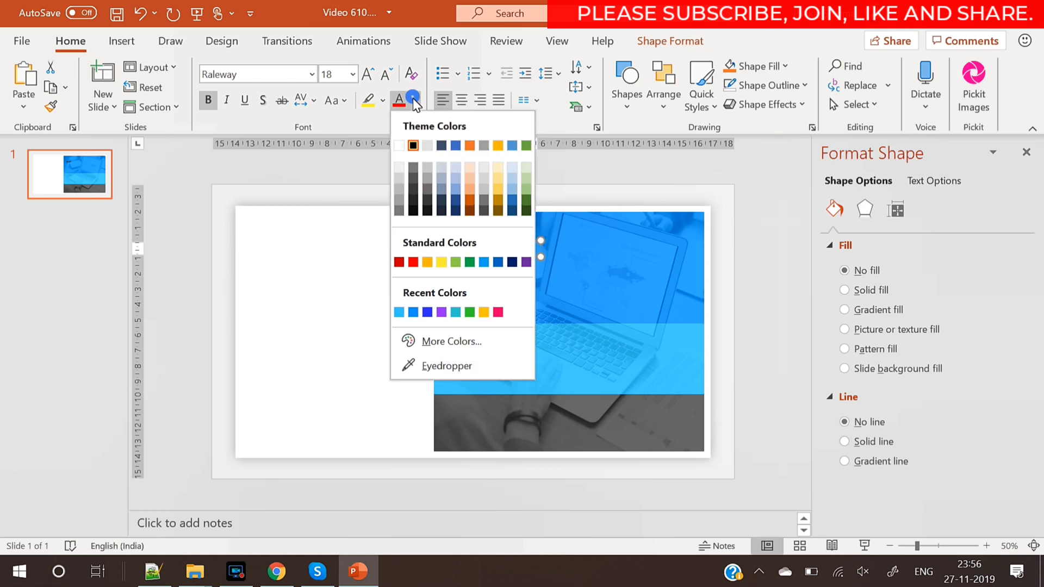
{"action": "left_click", "coordinate": [399, 146]}
{"action": "left_click", "coordinate": [367, 73]}
{"action": "left_click", "coordinate": [366, 72]}
{"action": "left_click", "coordinate": [366, 73]}
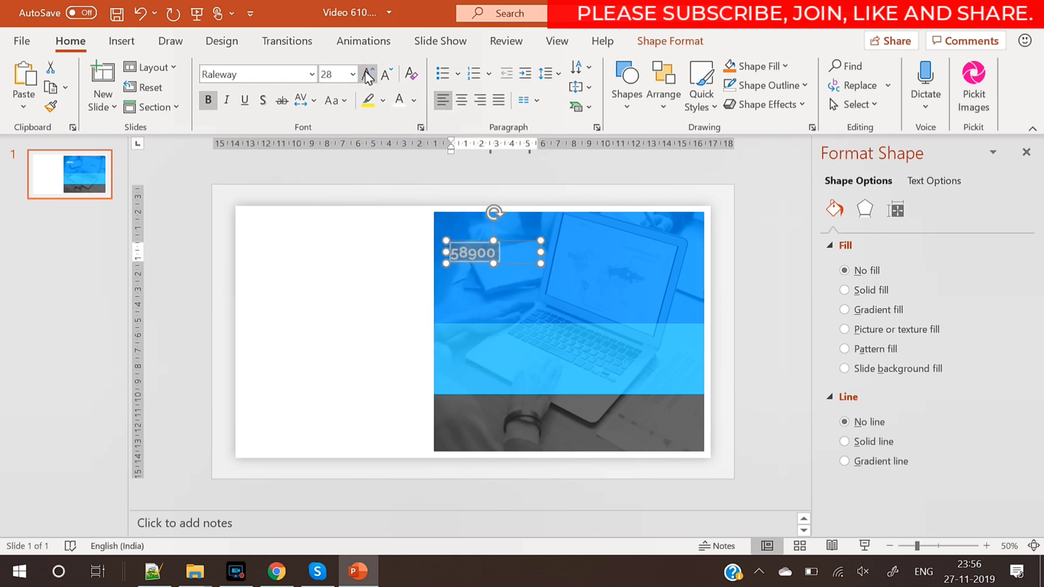
{"action": "left_click_drag", "start_coordinate": [511, 241], "coordinate": [513, 229]}
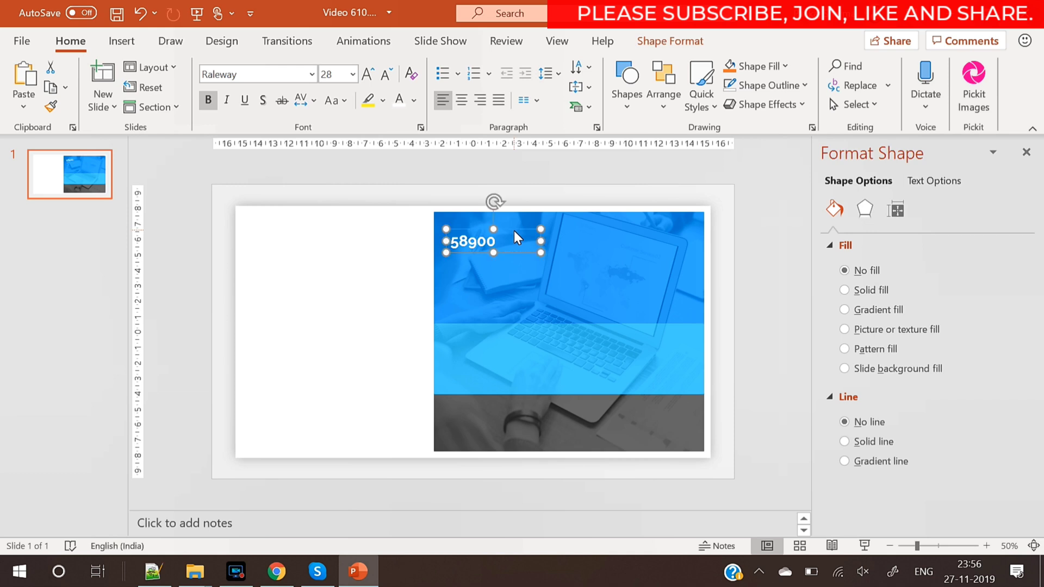
- Paste a copy of the 58900 box to its right and retype it as 'Agency profit'
{"action": "key", "text": "ctrl+v"}
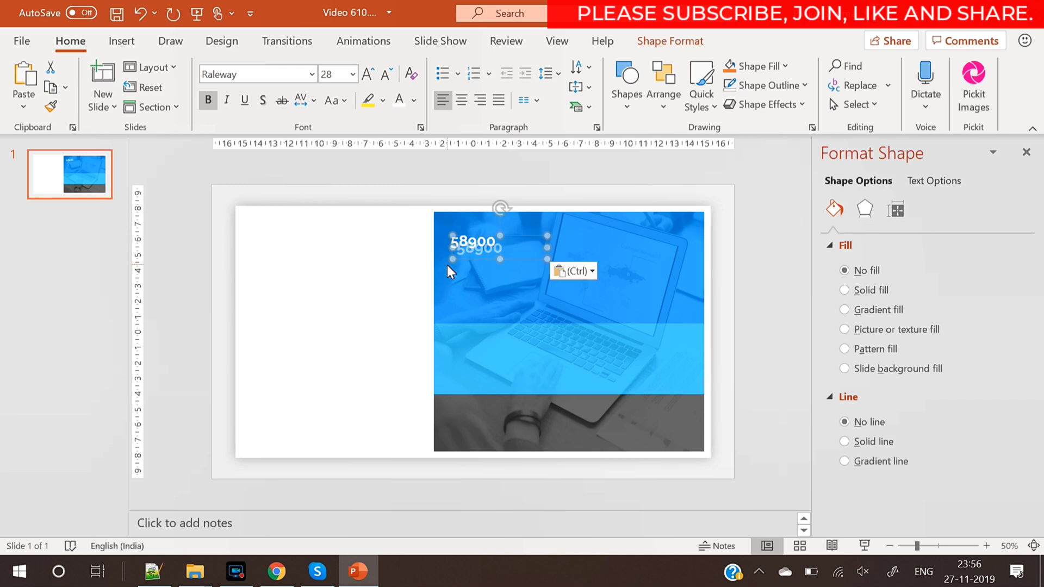
{"action": "left_click_drag", "start_coordinate": [520, 236], "coordinate": [588, 230]}
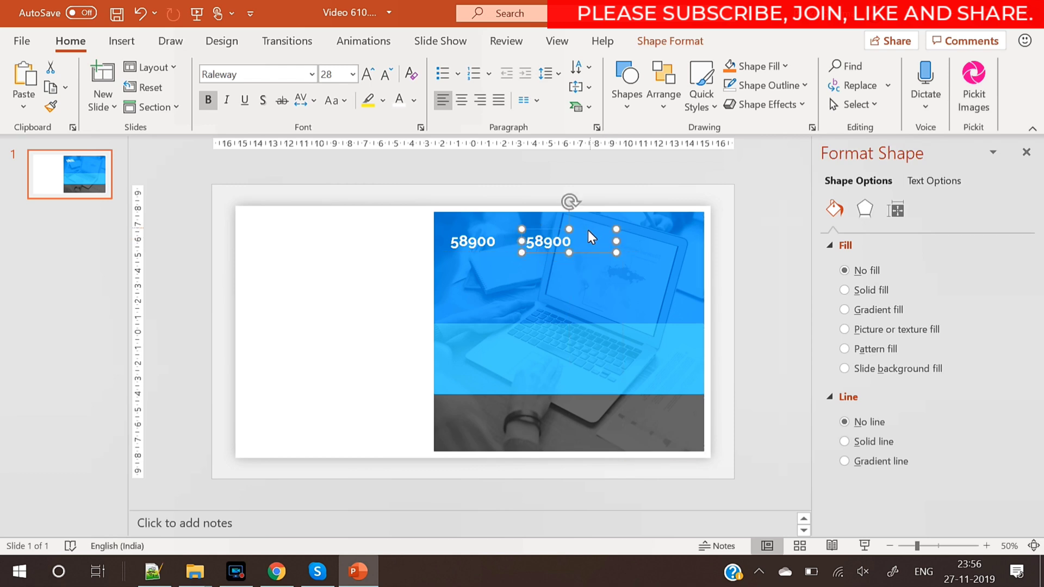
{"action": "double_click", "coordinate": [551, 238]}
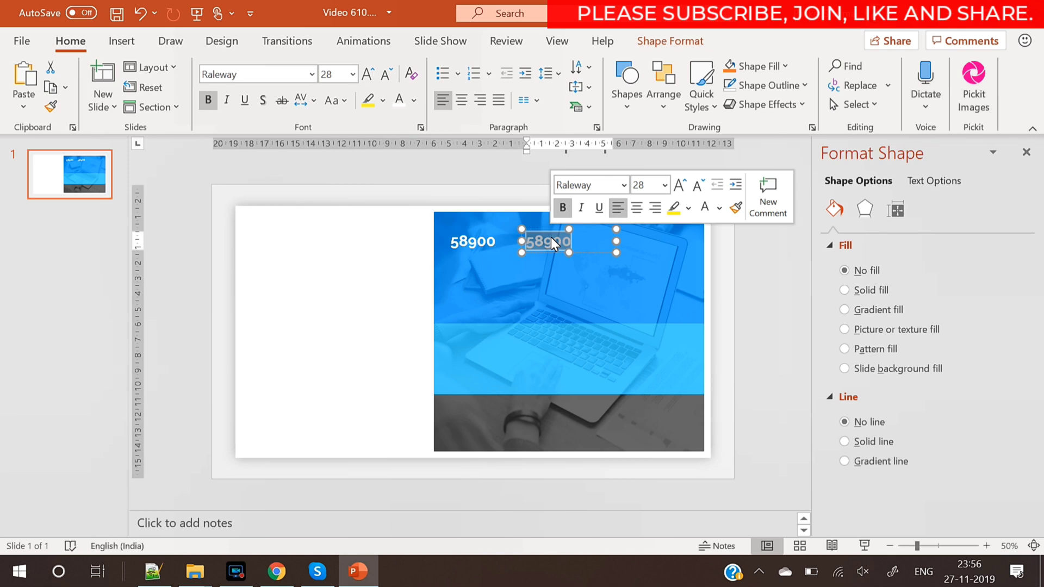
{"action": "type", "text": "Ag"}
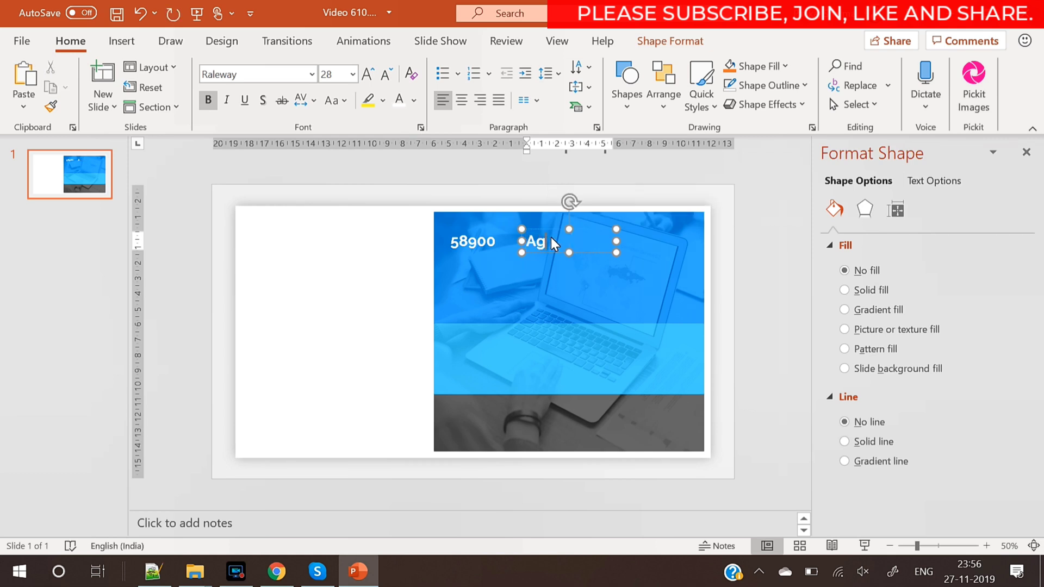
{"action": "type", "text": "ency profit"}
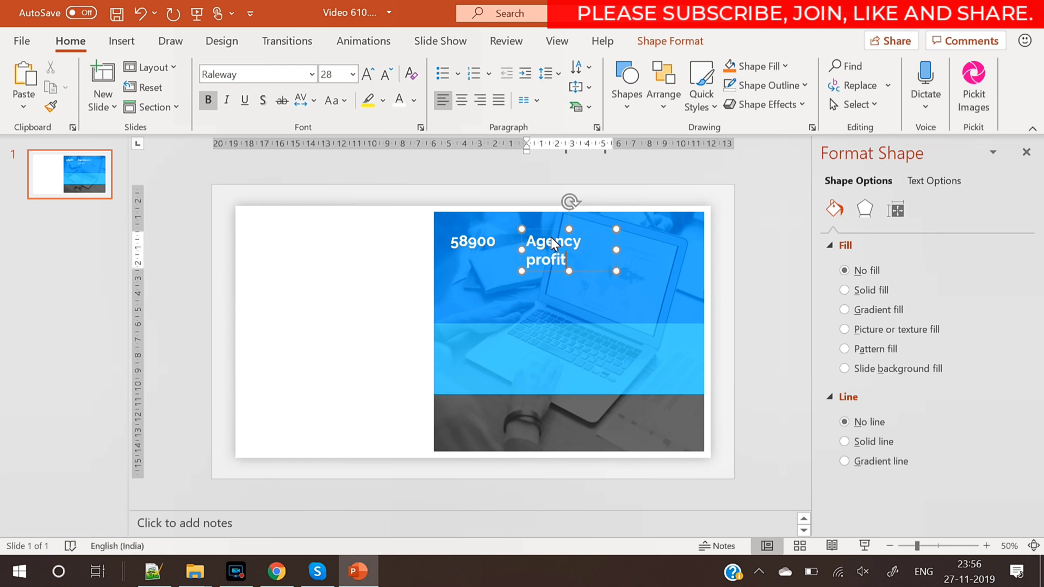
{"action": "key", "text": "ctrl+a"}
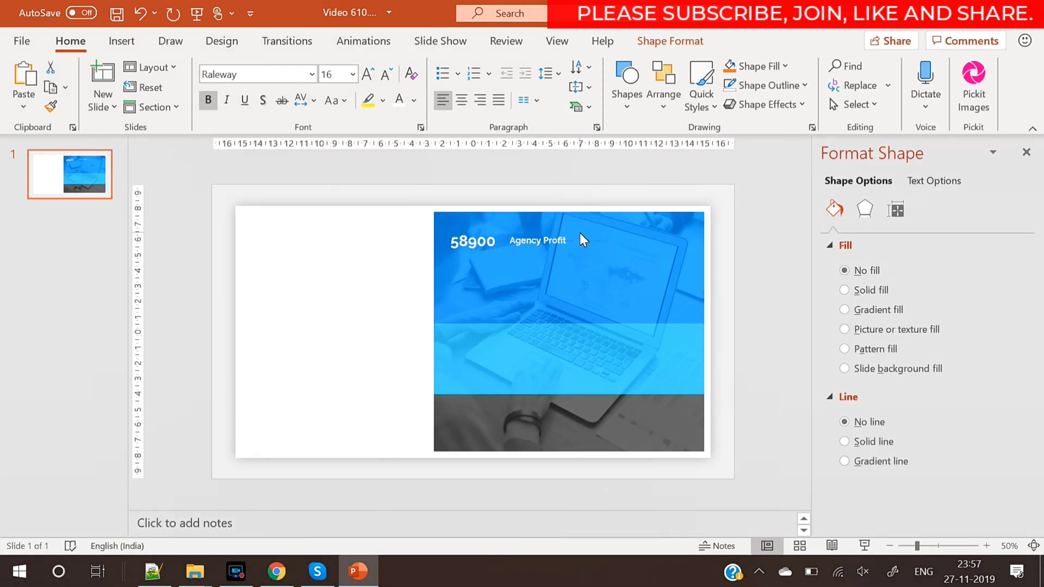
{"action": "mouse_move", "coordinate": [579, 234]}
{"action": "left_mouse_down"}
{"action": "mouse_move", "coordinate": [589, 233]}
{"action": "mouse_move", "coordinate": [583, 250]}
{"action": "left_mouse_up"}
- Duplicate the Agency Profit label and replace its text with a =lorem() paragraph
{"action": "key", "text": "ctrl+c"}
{"action": "key", "text": "ctrl+v"}
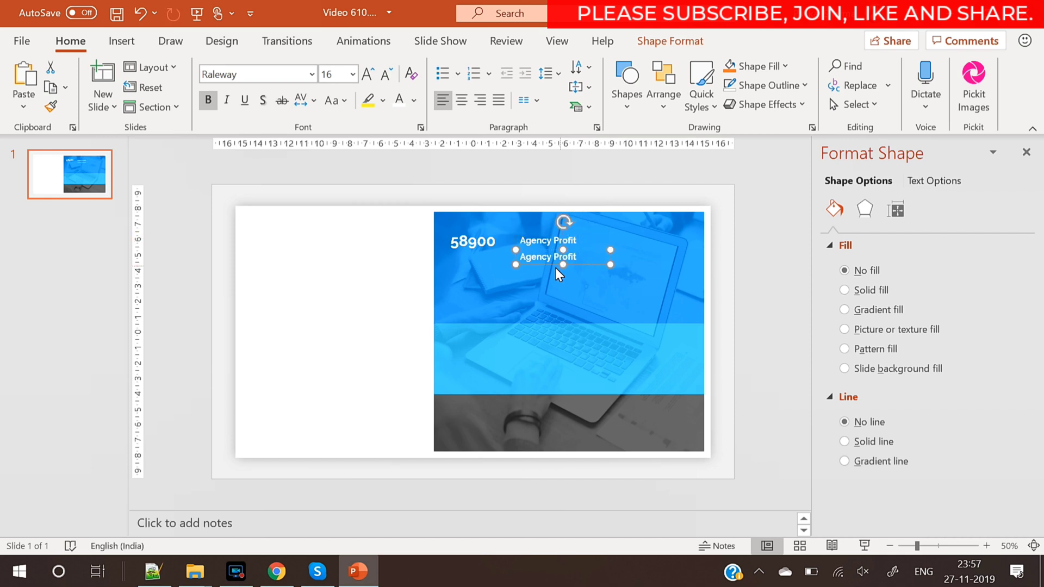
{"action": "triple_click", "coordinate": [547, 260]}
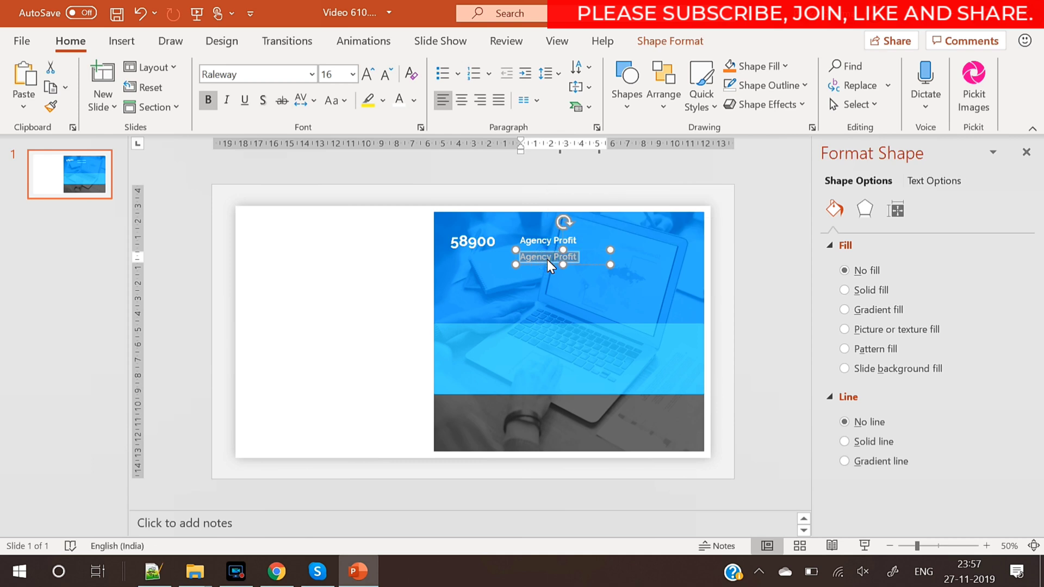
{"action": "key", "text": "BackSpace"}
{"action": "type", "text": "=lorem(1"}
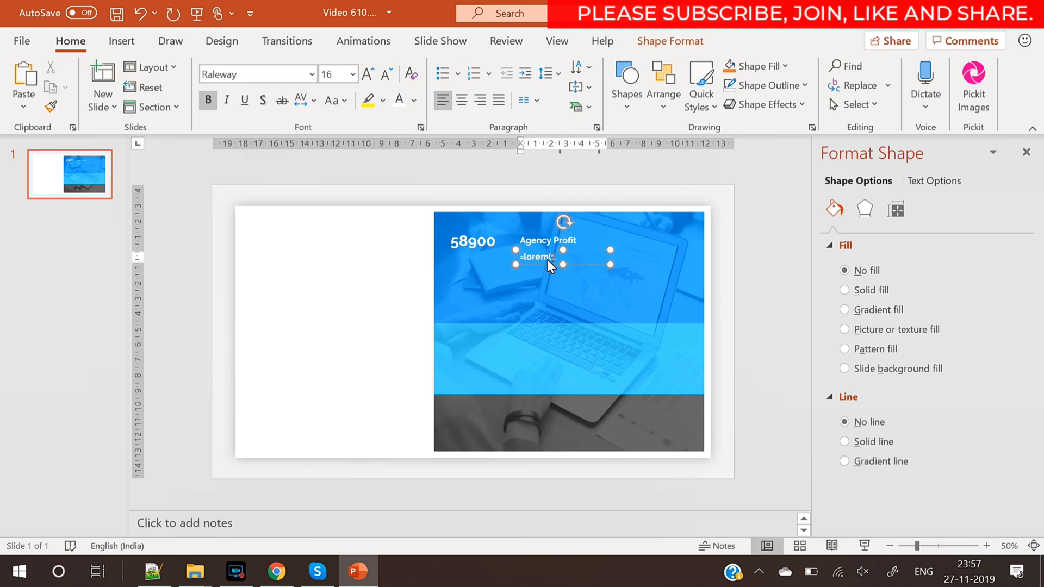
{"action": "type", "text": "()"}
{"action": "key", "text": "Return"}
- Shrink the paragraph to 10.5 pt, widen its box, and justify it
{"action": "key", "text": "ctrl+a"}
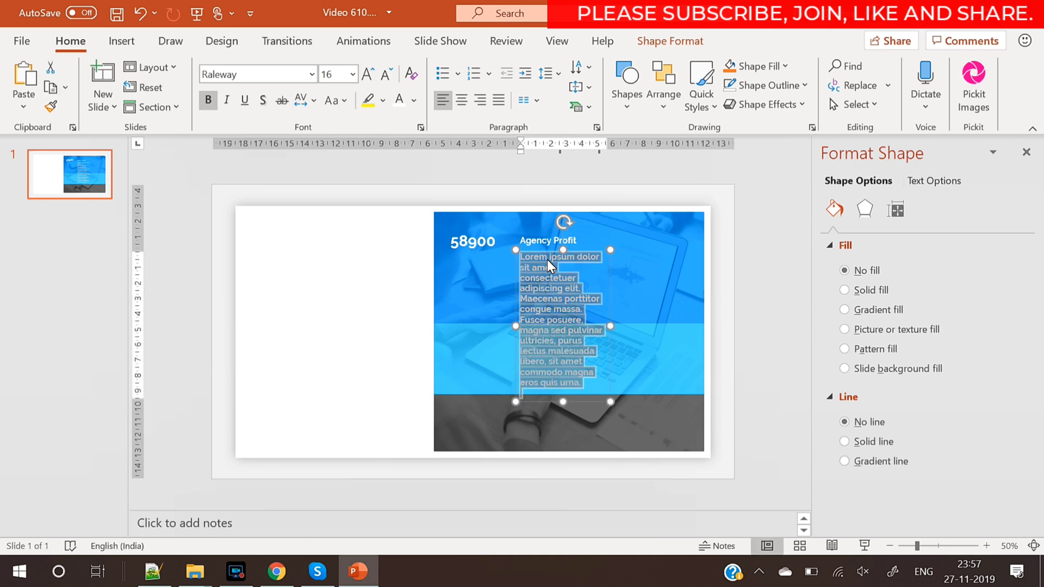
{"action": "left_click", "coordinate": [388, 72]}
{"action": "left_click", "coordinate": [387, 73]}
{"action": "left_click", "coordinate": [387, 73]}
{"action": "left_click", "coordinate": [387, 73]}
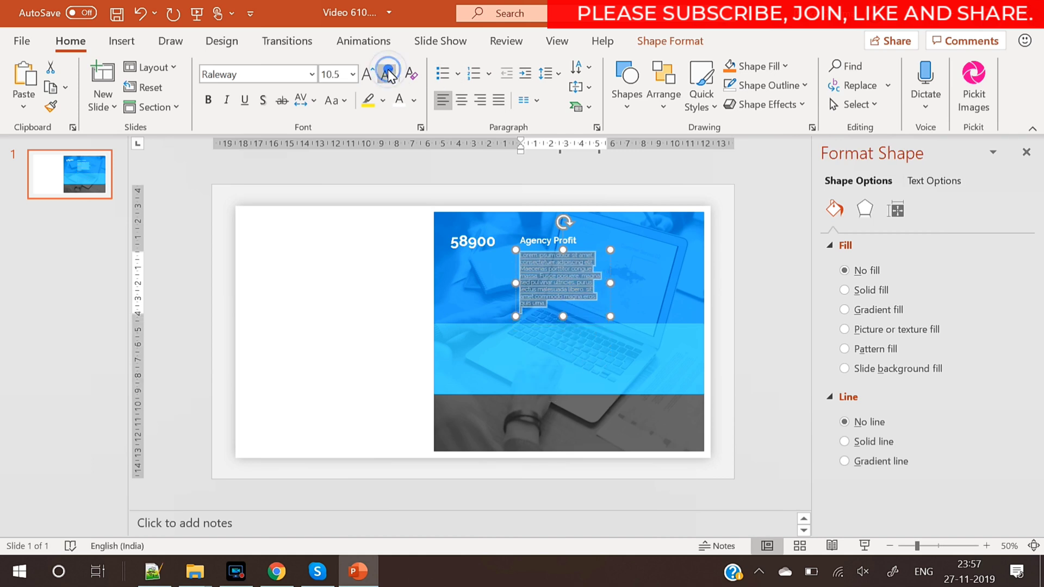
{"action": "left_click_drag", "start_coordinate": [611, 286], "coordinate": [673, 273]}
{"action": "left_click", "coordinate": [498, 100]}
{"action": "left_click", "coordinate": [654, 253]}
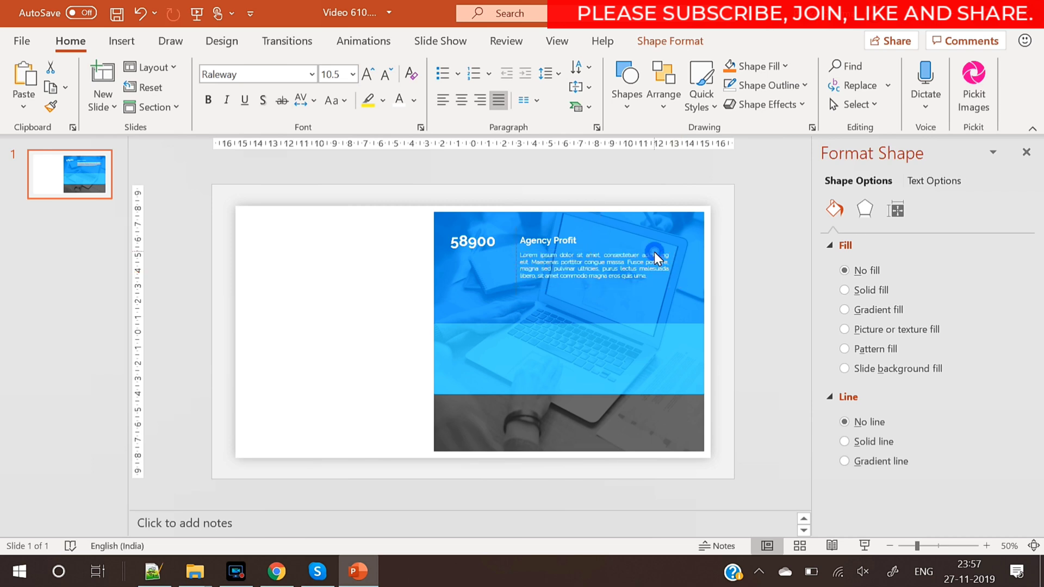
{"action": "key", "text": "Escape"}
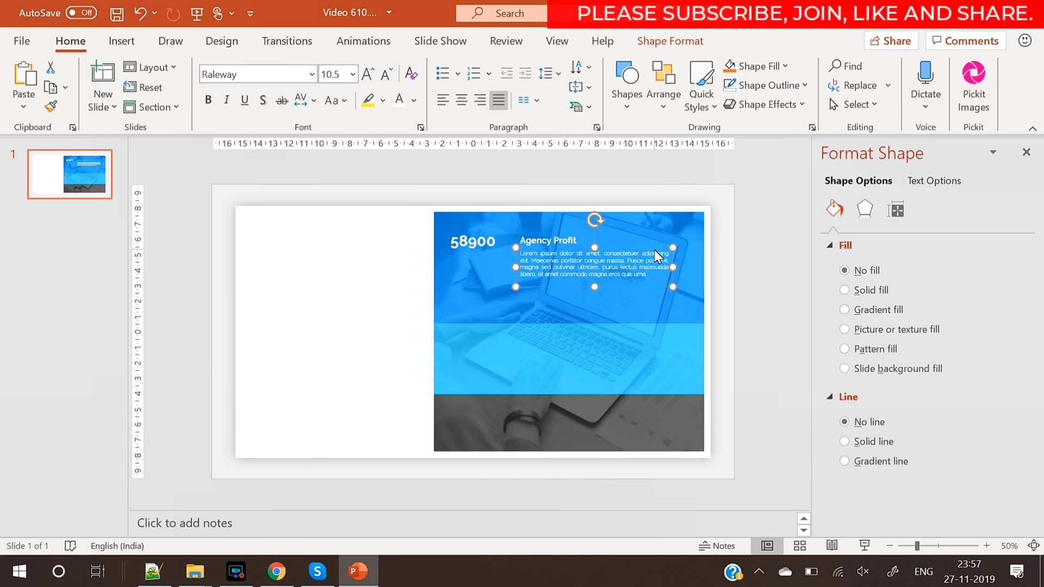
{"action": "left_click", "coordinate": [777, 291]}
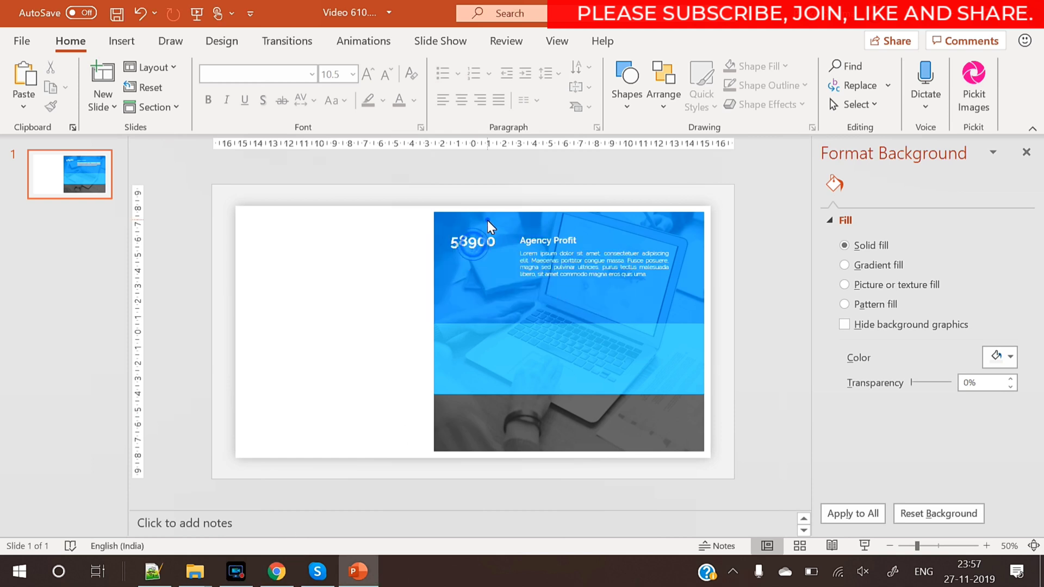
- Enlarge 58900 to 32 pt, move it down, and centre it vertically in its box
{"action": "left_click", "coordinate": [486, 229]}
{"action": "double_click", "coordinate": [481, 246]}
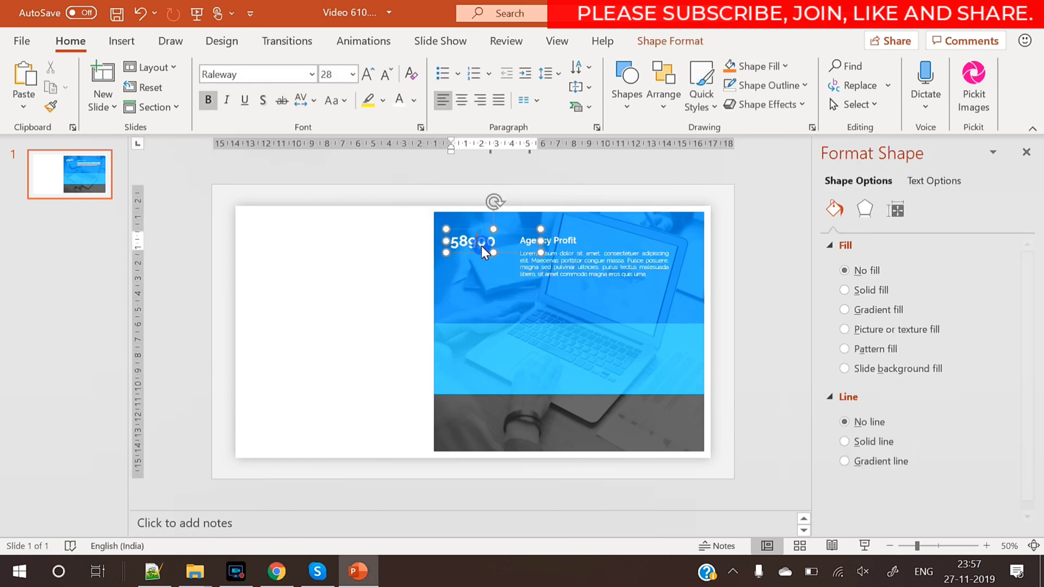
{"action": "left_click", "coordinate": [368, 74]}
{"action": "left_click_drag", "start_coordinate": [517, 231], "coordinate": [517, 253]}
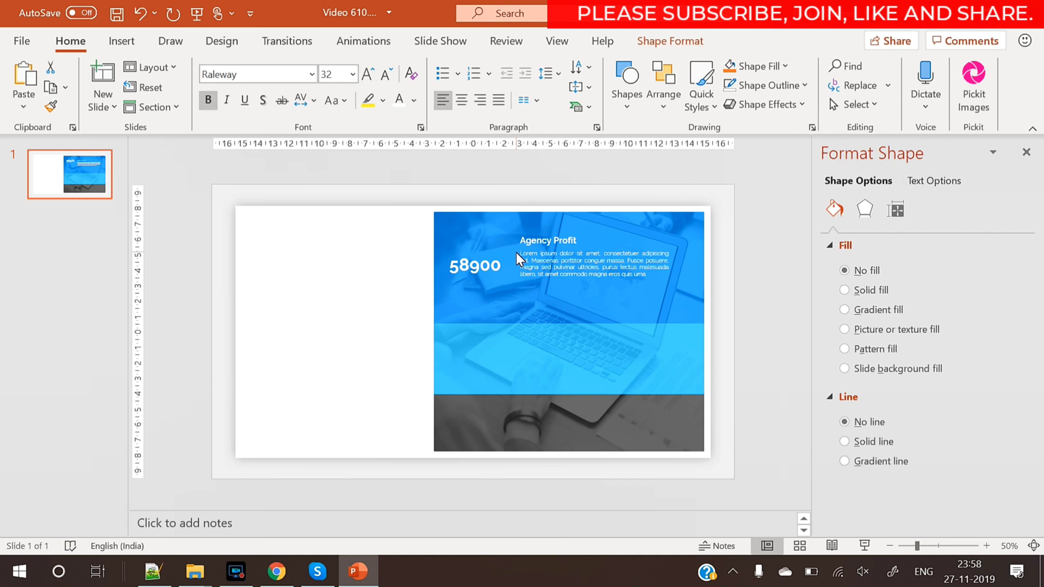
{"action": "left_click", "coordinate": [589, 88]}
{"action": "left_click", "coordinate": [601, 163]}
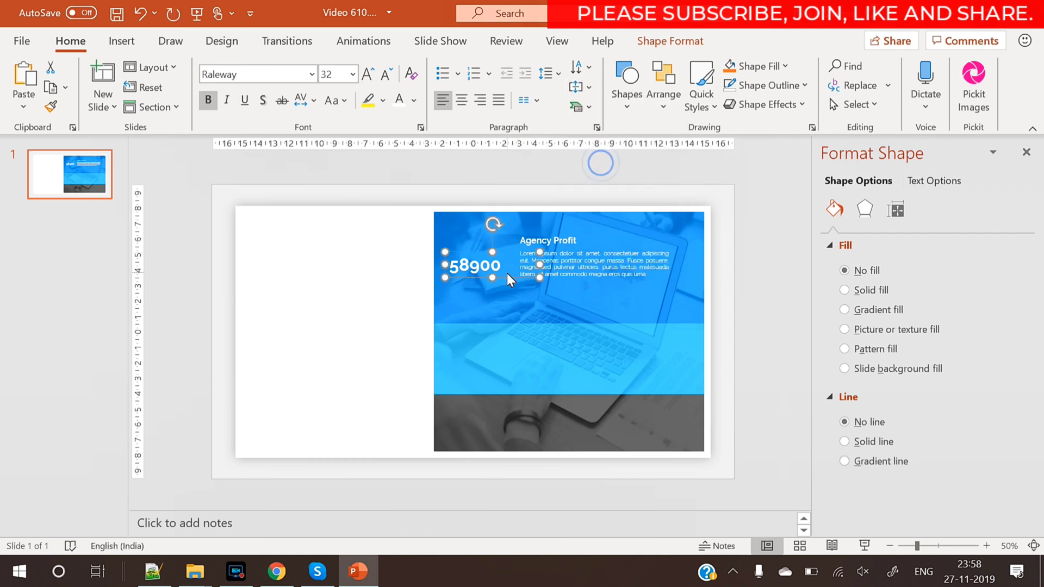
{"action": "left_click", "coordinate": [514, 253]}
{"action": "left_click_drag", "start_coordinate": [514, 256], "coordinate": [514, 255]}
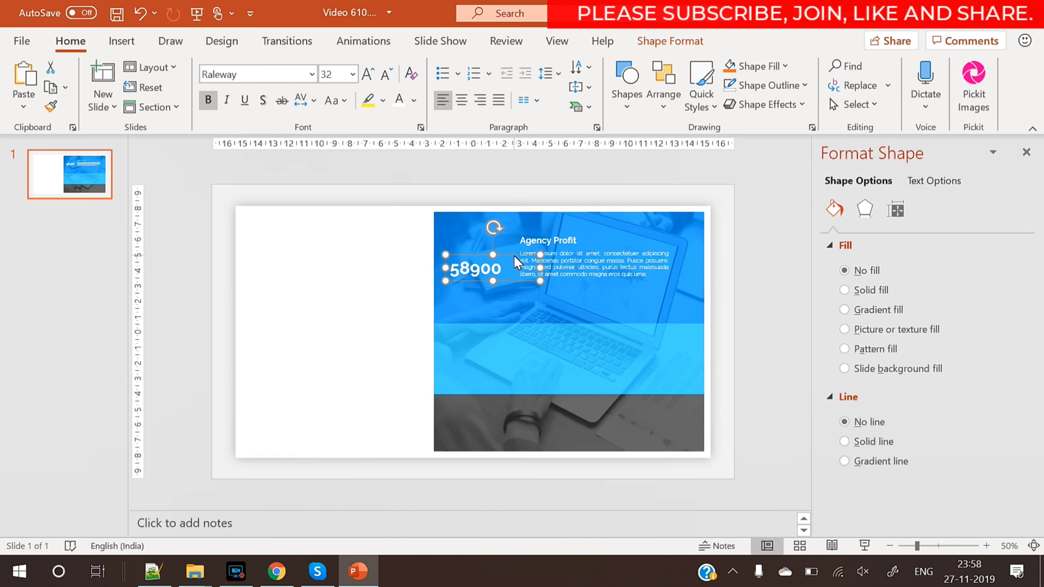
- Nudge the Agency Profit heading and body text down level with 58900
{"action": "left_click", "coordinate": [569, 246]}
{"action": "left_click", "coordinate": [587, 255], "text": "shift"}
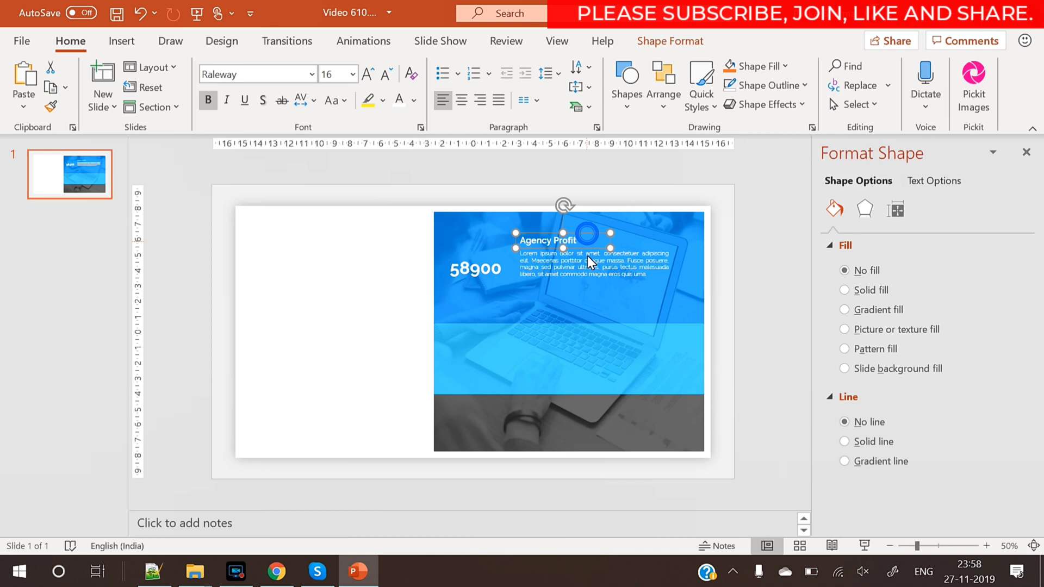
{"action": "key", "text": "Down"}
{"action": "key", "text": "Down"}
{"action": "key", "text": "Down"}
{"action": "key", "text": "Down"}
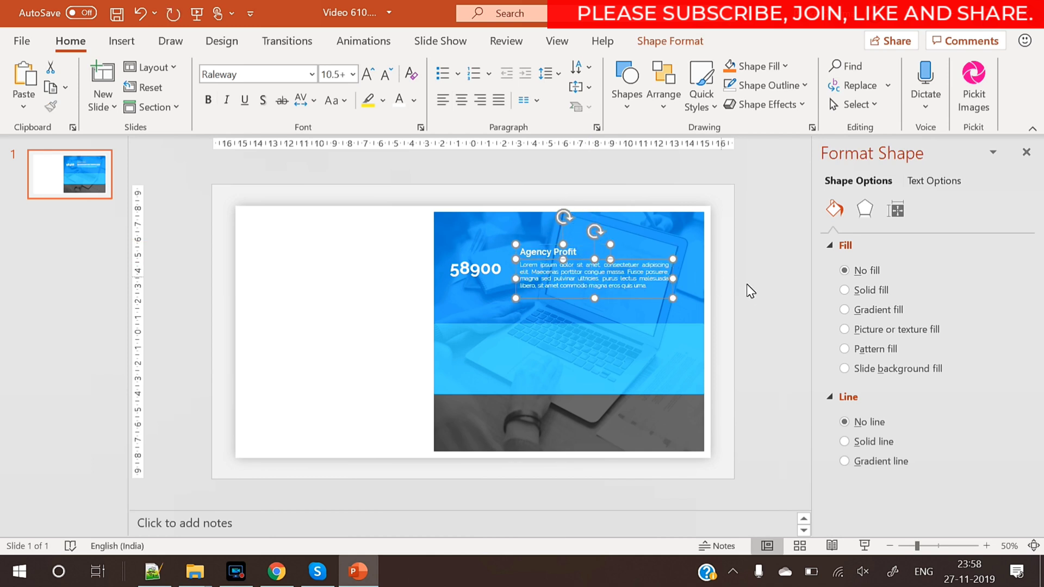
{"action": "left_click", "coordinate": [758, 292]}
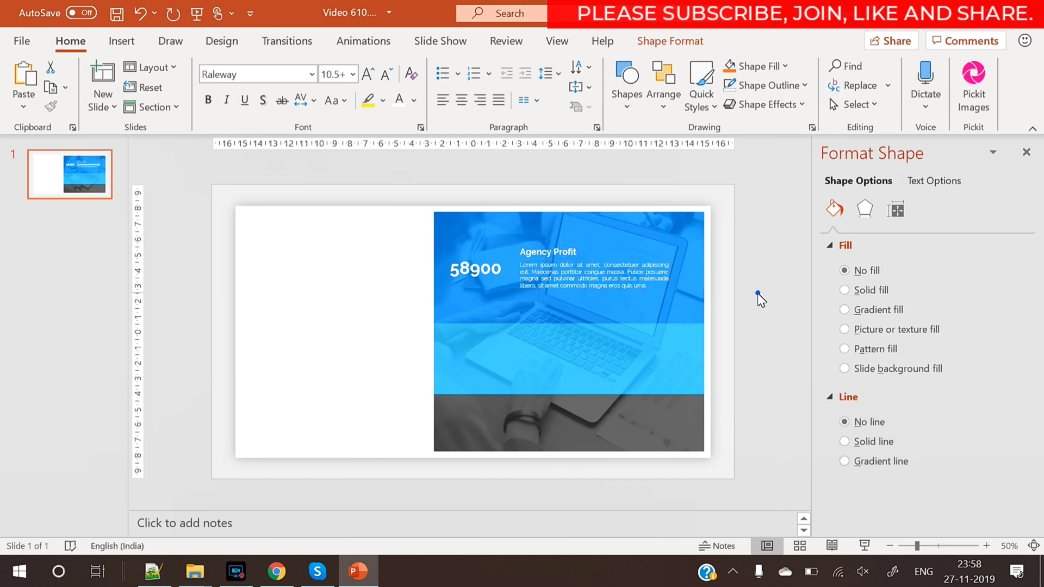
- Lower the top blue band's transparency to 12%
{"action": "left_click", "coordinate": [683, 305]}
{"action": "left_click", "coordinate": [1007, 433]}
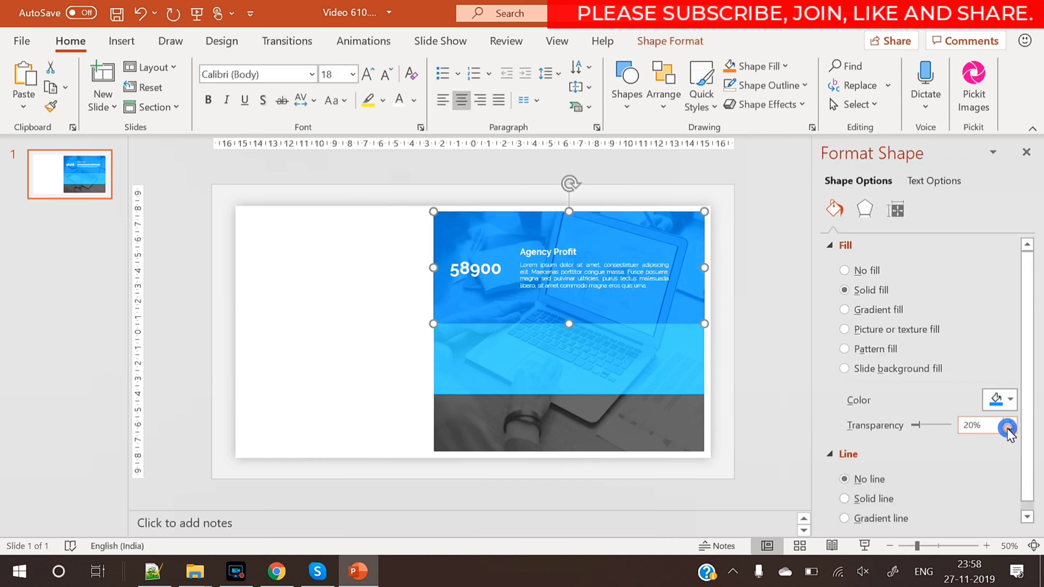
{"action": "left_click", "coordinate": [1008, 433]}
{"action": "left_click", "coordinate": [1008, 432]}
{"action": "left_click", "coordinate": [788, 343]}
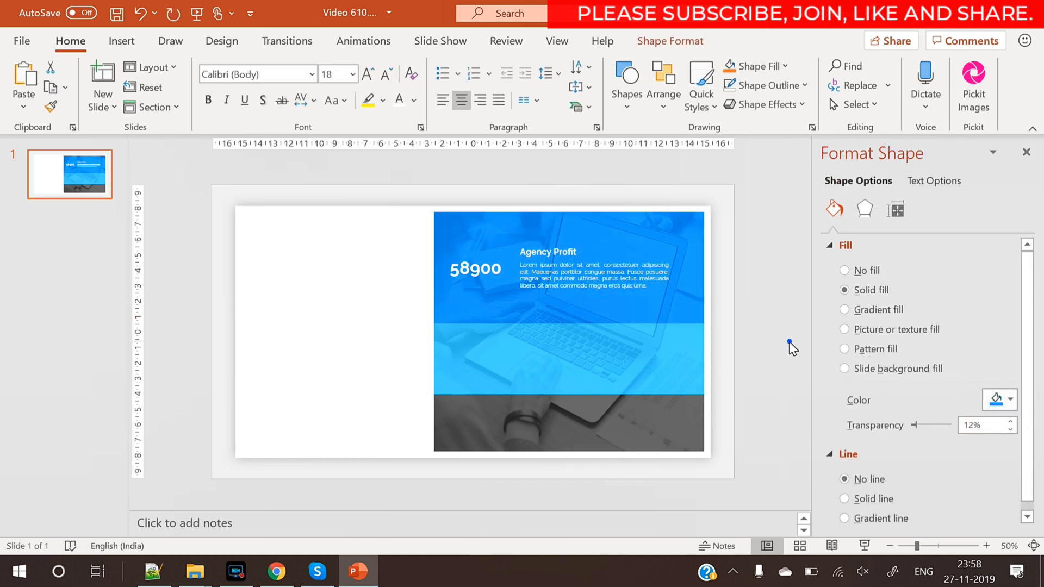
- Try a new custom blue on the middle band, then undo it
{"action": "left_click", "coordinate": [650, 357]}
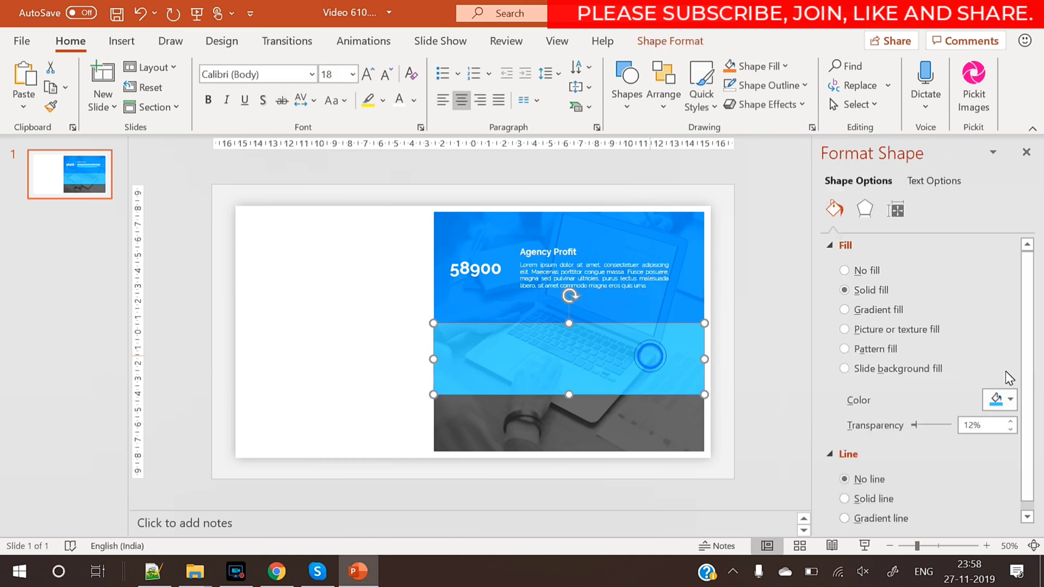
{"action": "left_click", "coordinate": [998, 400]}
{"action": "left_click", "coordinate": [980, 354]}
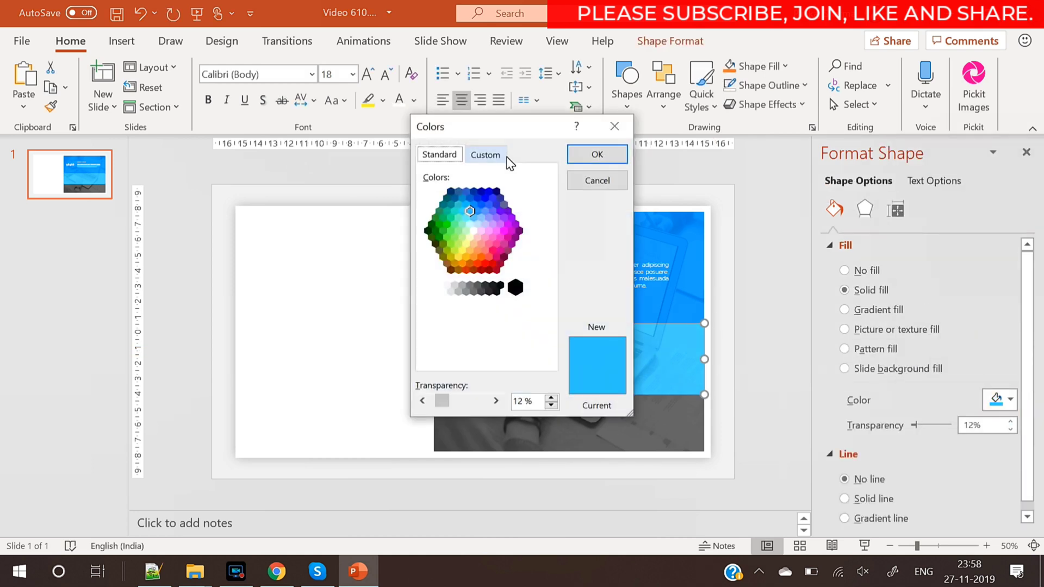
{"action": "left_click", "coordinate": [473, 217]}
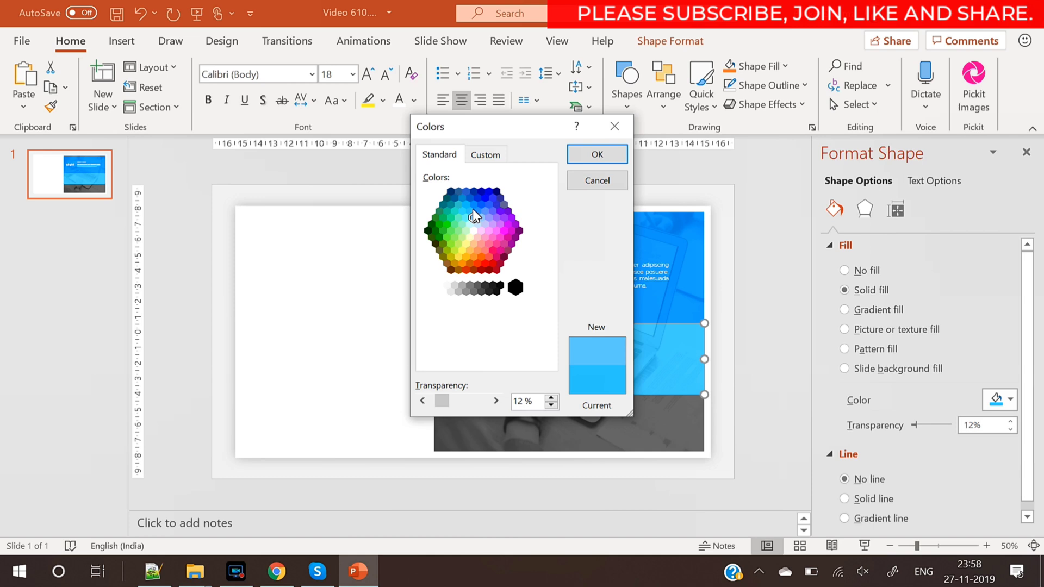
{"action": "left_click", "coordinate": [488, 212]}
{"action": "left_click", "coordinate": [581, 159]}
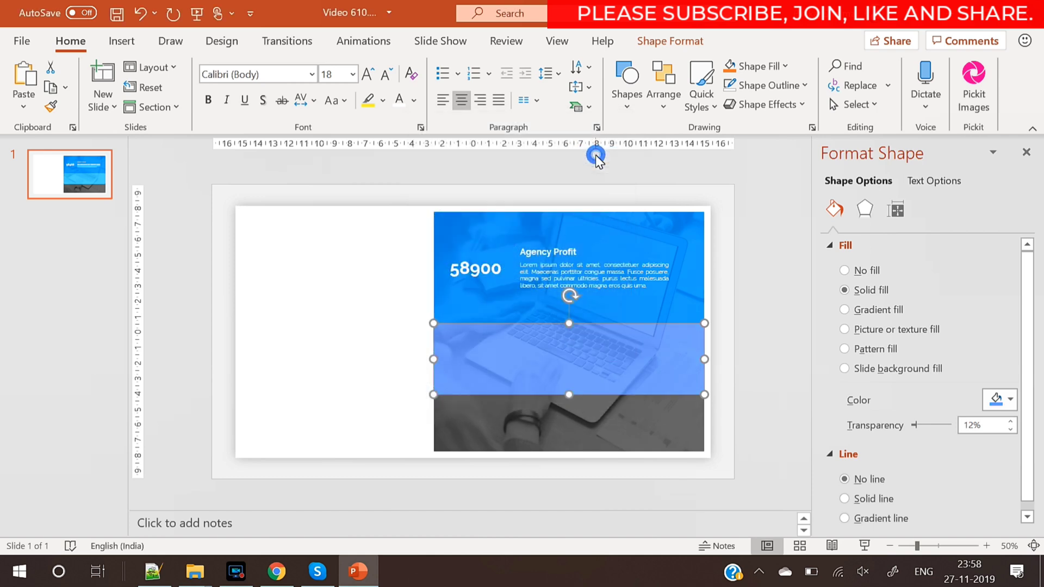
{"action": "left_click", "coordinate": [771, 334]}
{"action": "key", "text": "ctrl+z"}
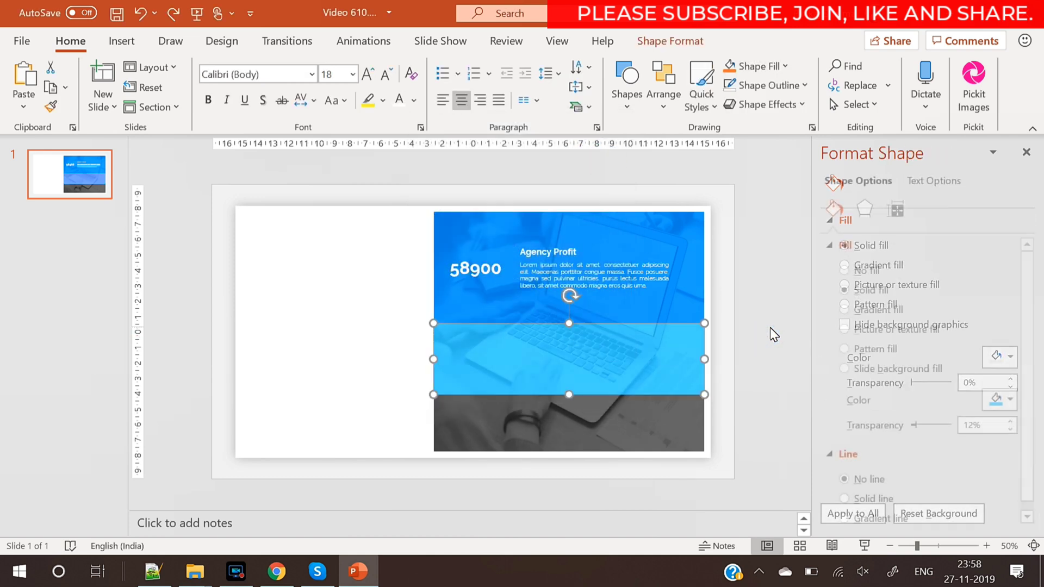
{"action": "left_click", "coordinate": [757, 325]}
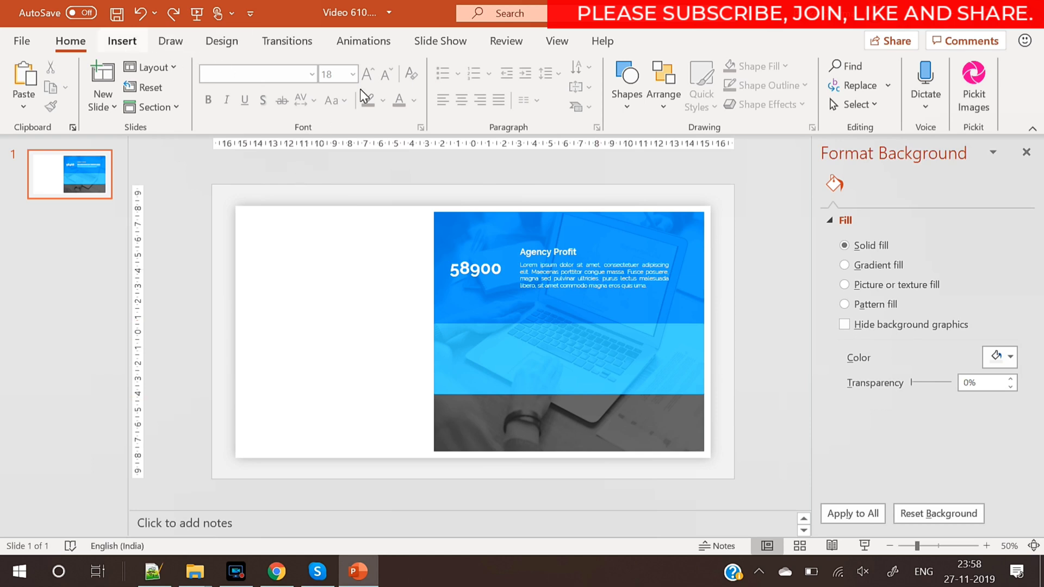
- Copy the 58900, heading and body boxes and move the copy into the middle band
{"action": "left_click", "coordinate": [468, 272]}
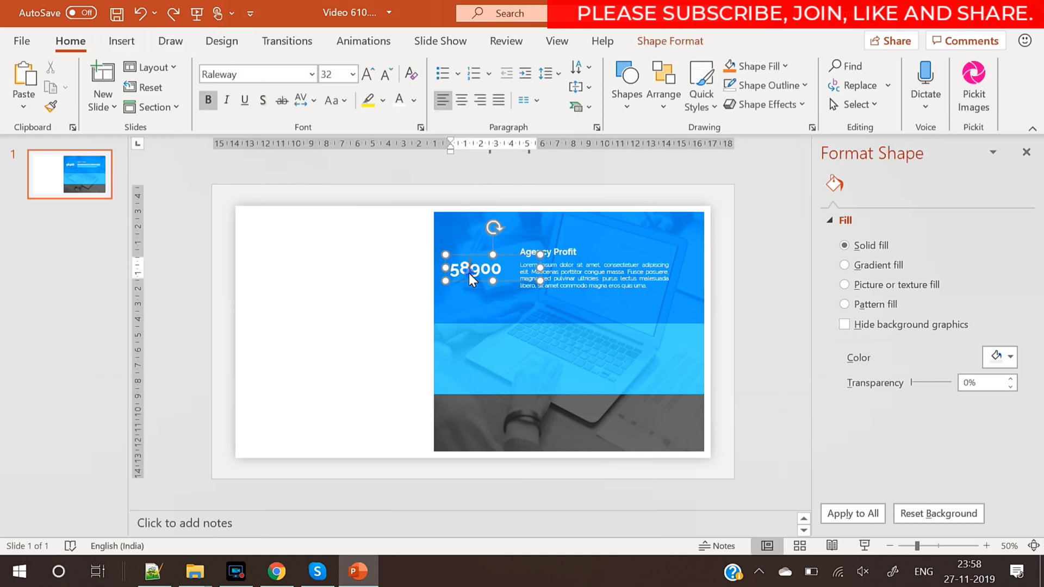
{"action": "left_click", "coordinate": [494, 255]}
{"action": "left_click", "coordinate": [558, 257], "text": "shift"}
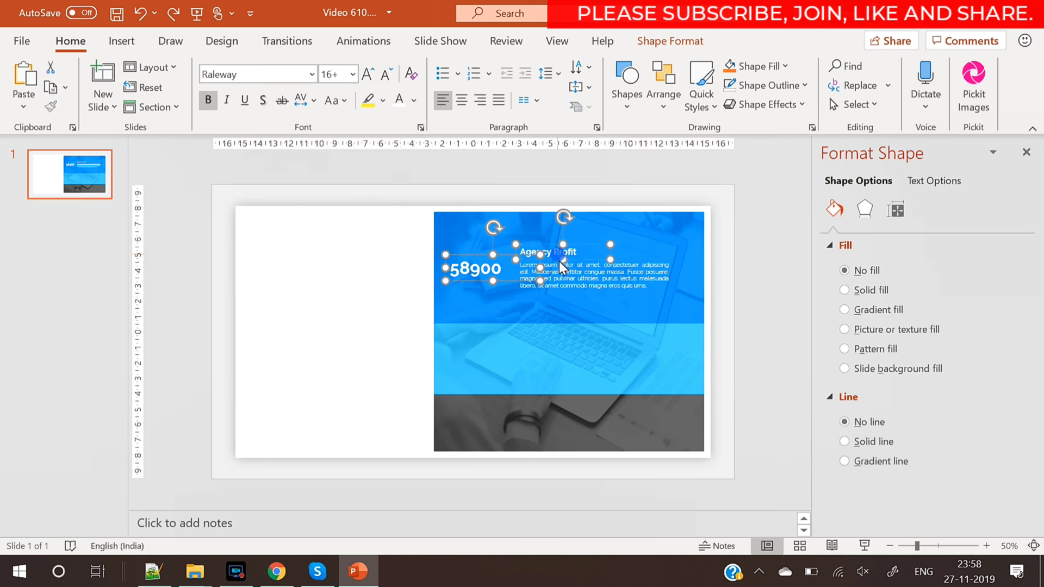
{"action": "left_click", "coordinate": [561, 274], "text": "shift"}
{"action": "key", "text": "ctrl+c"}
{"action": "key", "text": "ctrl+v"}
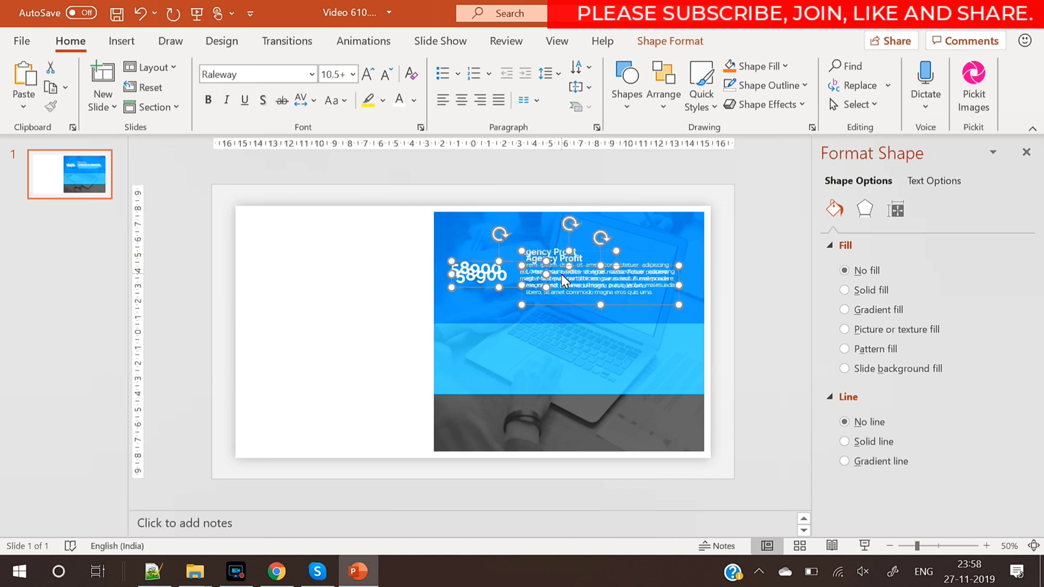
{"action": "key", "text": "Left"}
{"action": "key", "text": "Left"}
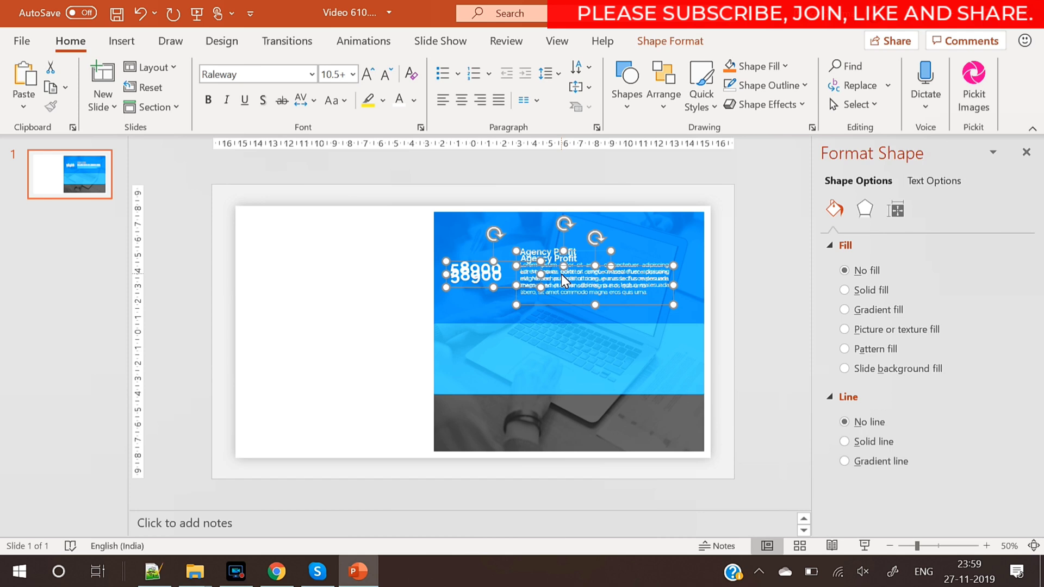
{"action": "key", "text": "ctrl+Left"}
{"action": "key", "text": "ctrl+Left"}
{"action": "key", "text": "ctrl+Left"}
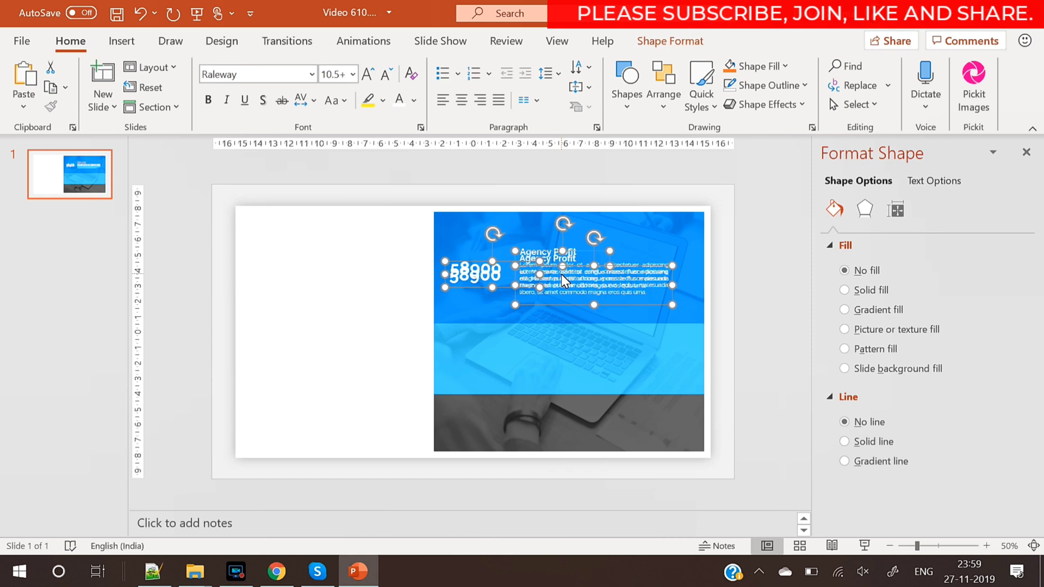
{"action": "key", "text": "Down"}
{"action": "key", "text": "Down"}
{"action": "key", "text": "Down"}
{"action": "key", "text": "Down"}
{"action": "key", "text": "Down"}
{"action": "key", "text": "Down"}
{"action": "key", "text": "Down"}
{"action": "key", "text": "Down"}
{"action": "key", "text": "Down"}
{"action": "key", "text": "Down"}
{"action": "key", "text": "Down"}
{"action": "key", "text": "Down"}
{"action": "key", "text": "Down"}
{"action": "key", "text": "Down"}
{"action": "key", "text": "Down"}
{"action": "key", "text": "Down"}
{"action": "key", "text": "Down"}
{"action": "key", "text": "Down"}
{"action": "key", "text": "Down"}
{"action": "key", "text": "Down"}
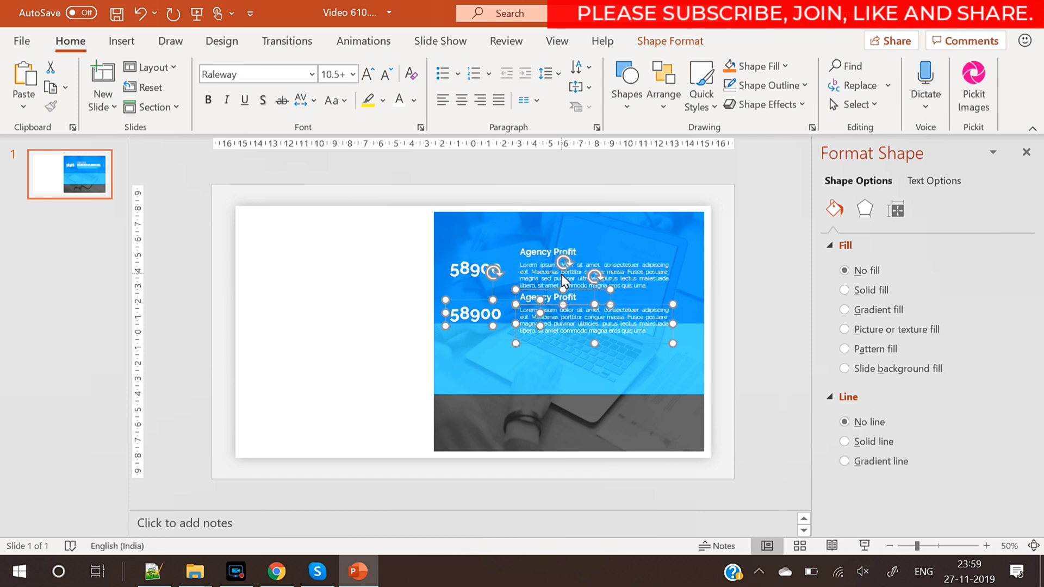
{"action": "key", "text": "Down"}
{"action": "key", "text": "Down"}
{"action": "key", "text": "Down"}
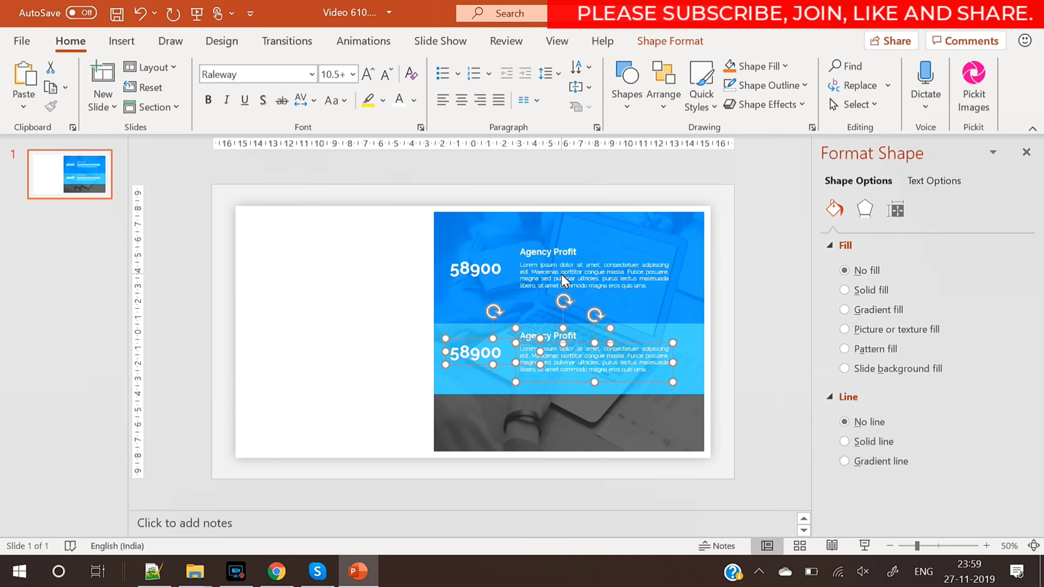
{"action": "key", "text": "Down"}
{"action": "key", "text": "Down"}
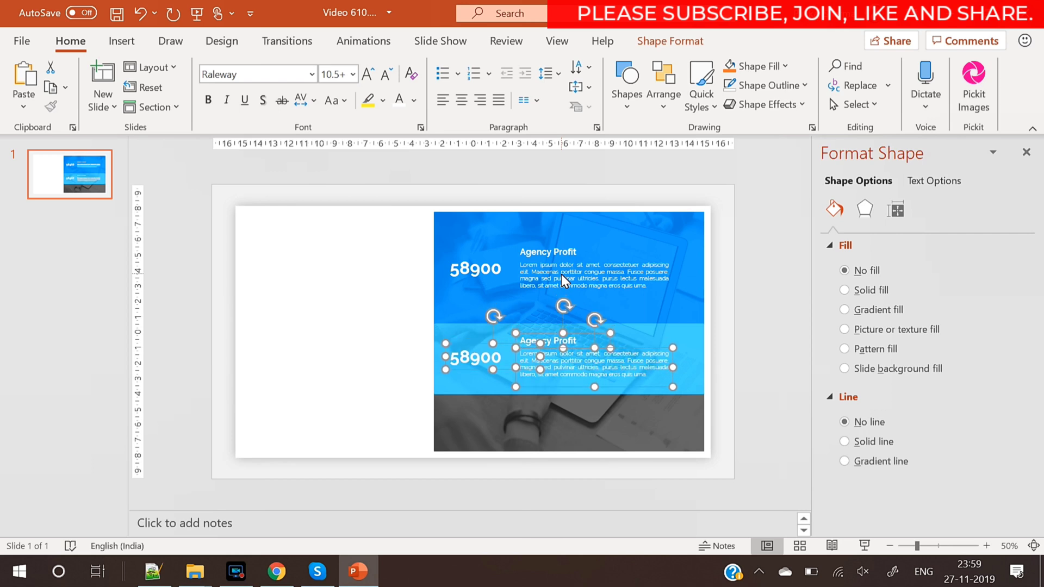
- Change the copied number to 6840 and the heading to Target
{"action": "left_click", "coordinate": [466, 354]}
{"action": "left_click_drag", "start_coordinate": [471, 359], "coordinate": [424, 362]}
{"action": "type", "text": "68"}
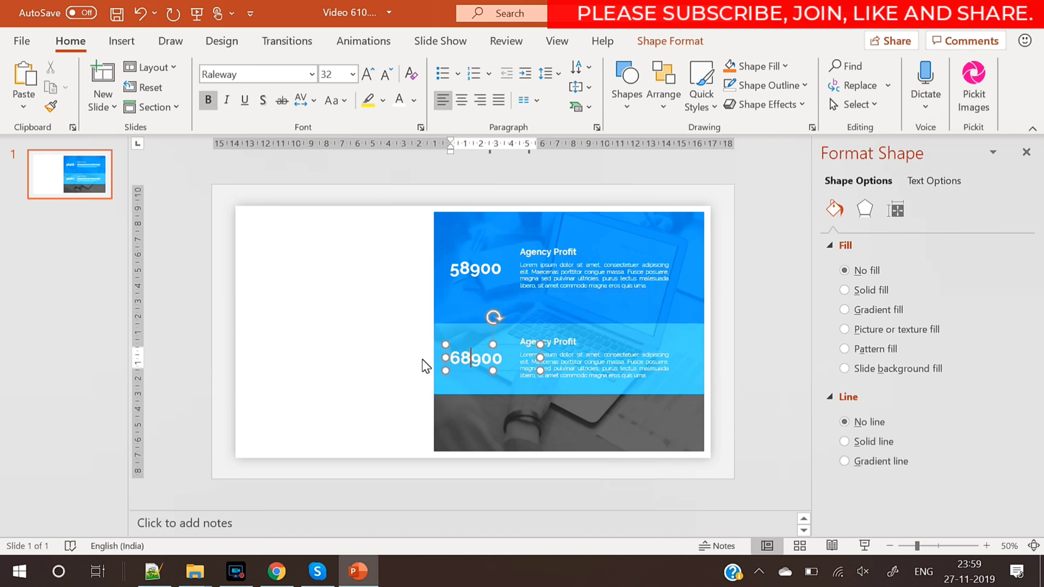
{"action": "type", "text": "40"}
{"action": "key", "text": "Delete"}
{"action": "key", "text": "Delete"}
{"action": "key", "text": "Delete"}
{"action": "left_click", "coordinate": [714, 418]}
{"action": "triple_click", "coordinate": [544, 341]}
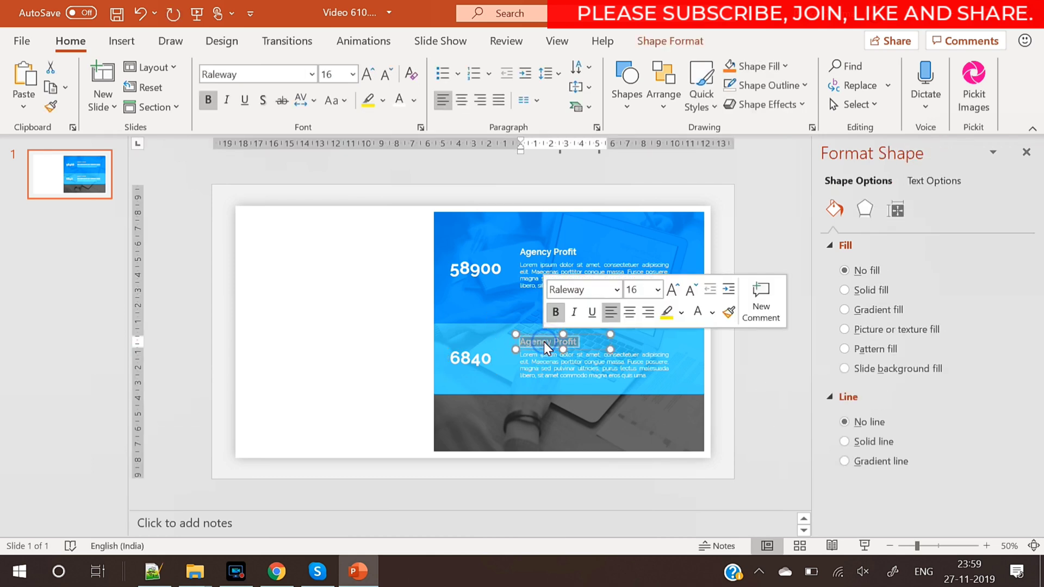
{"action": "key", "text": "Delete"}
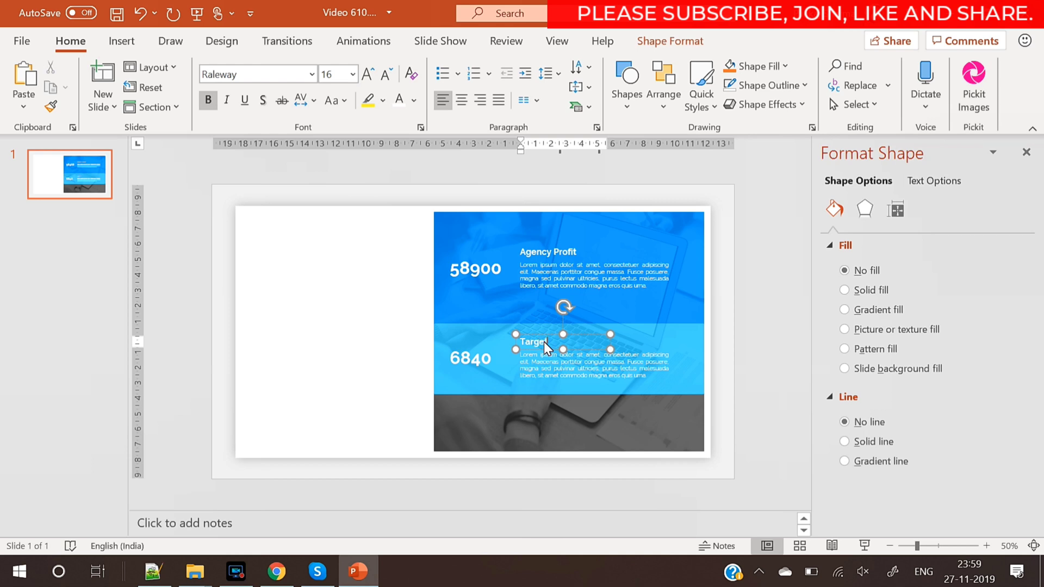
{"action": "type", "text": "Target"}
{"action": "left_click", "coordinate": [779, 381]}
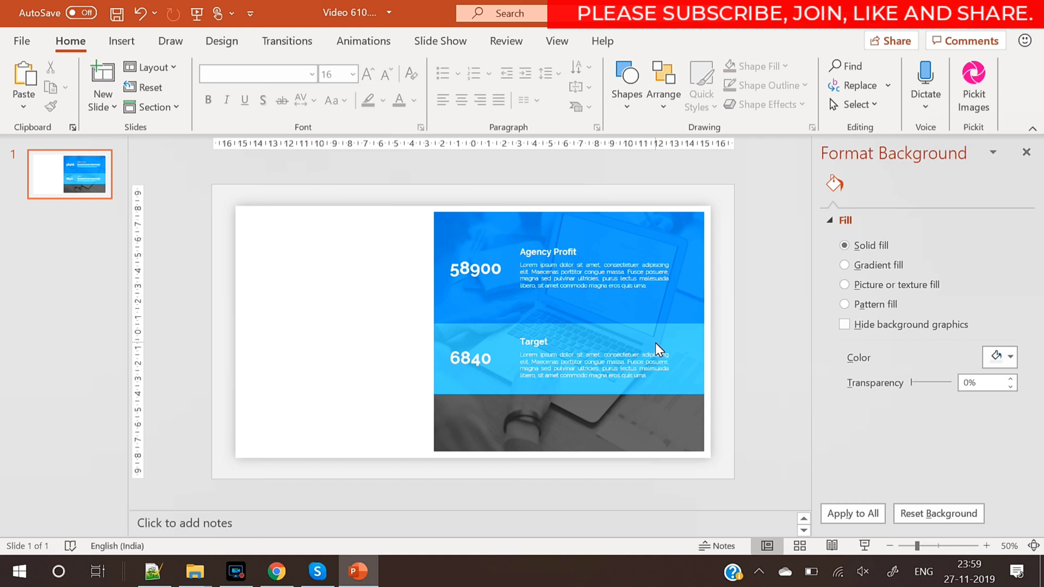
- Duplicate the middle band's 6840, Target and body boxes down into the grey band
{"action": "left_click", "coordinate": [586, 359]}
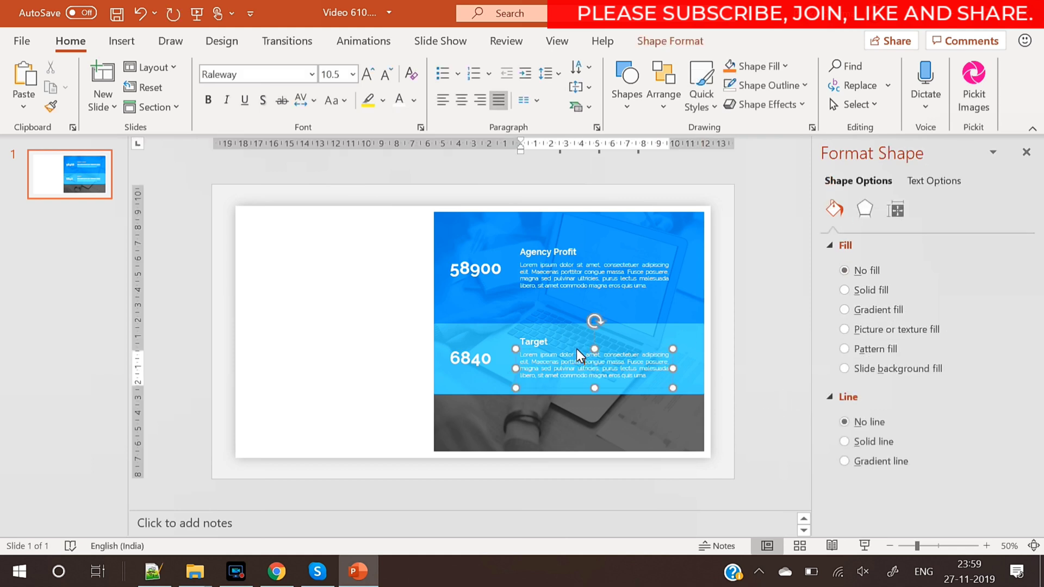
{"action": "left_click", "coordinate": [775, 392]}
{"action": "left_click_drag", "start_coordinate": [754, 390], "coordinate": [376, 324]}
{"action": "key", "text": "ctrl+d"}
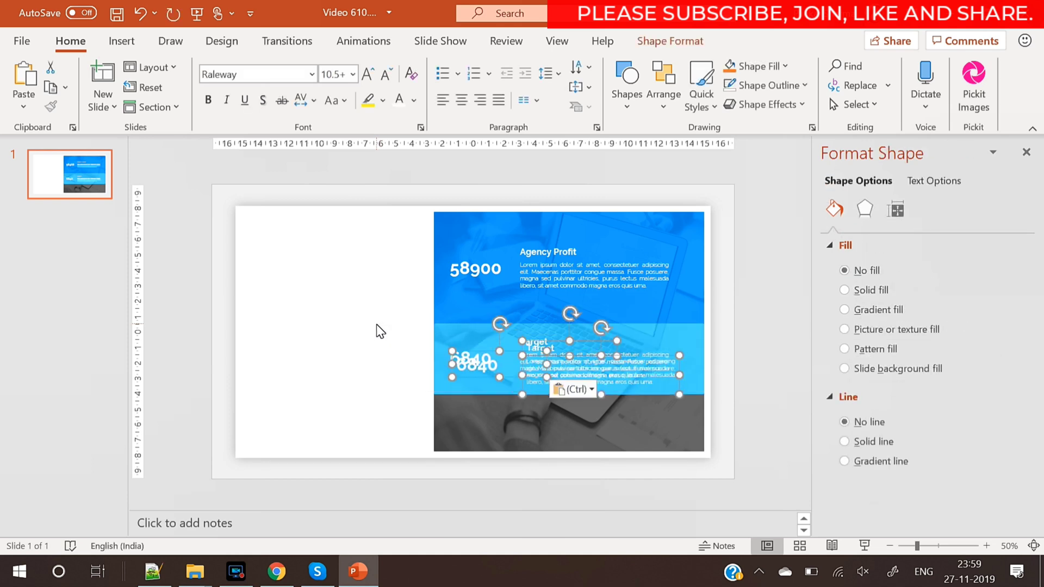
{"action": "key", "text": "Left"}
{"action": "key", "text": "Left"}
{"action": "key", "text": "Left"}
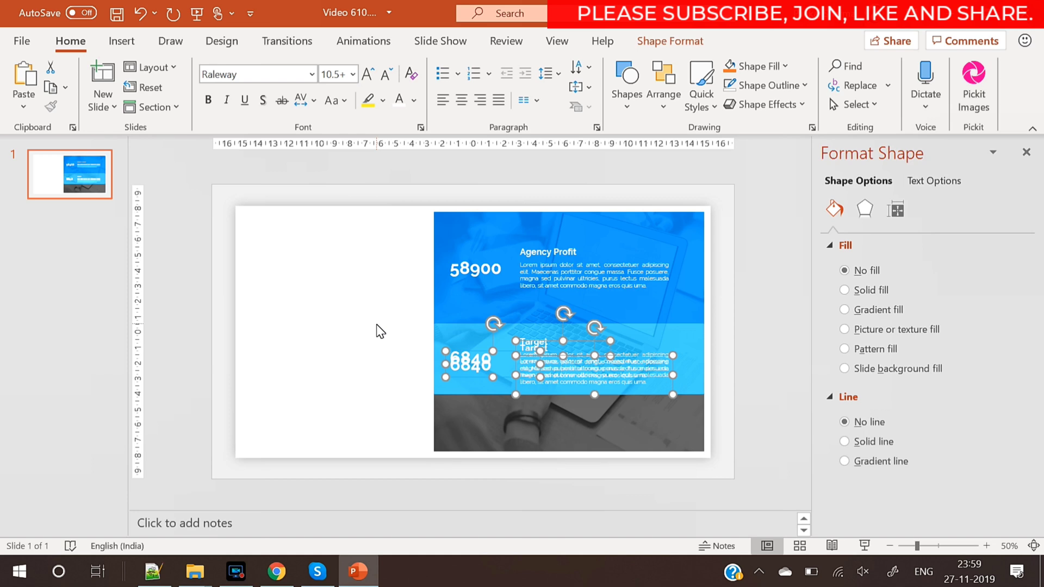
{"action": "key", "text": "Down"}
{"action": "key", "text": "Down"}
{"action": "key", "text": "Down"}
{"action": "key", "text": "Down"}
{"action": "key", "text": "Down"}
{"action": "key", "text": "Down"}
{"action": "key", "text": "Down"}
{"action": "key", "text": "Down"}
{"action": "key", "text": "Down"}
{"action": "key", "text": "Down"}
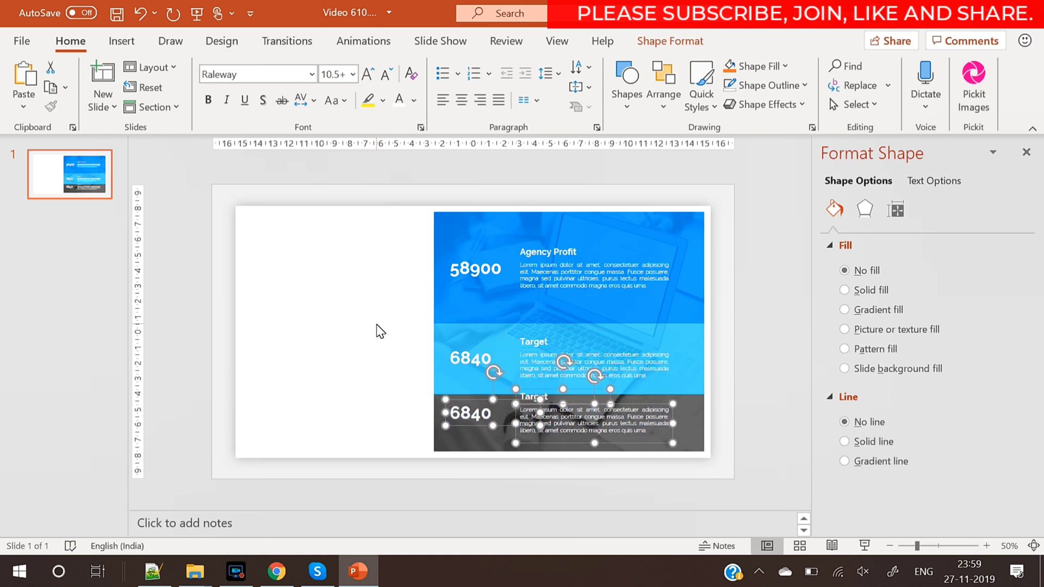
{"action": "key", "text": "Down"}
{"action": "key", "text": "Down"}
{"action": "key", "text": "Down"}
{"action": "key", "text": "Down"}
{"action": "key", "text": "Down"}
{"action": "key", "text": "Down"}
{"action": "key", "text": "Down"}
{"action": "key", "text": "Down"}
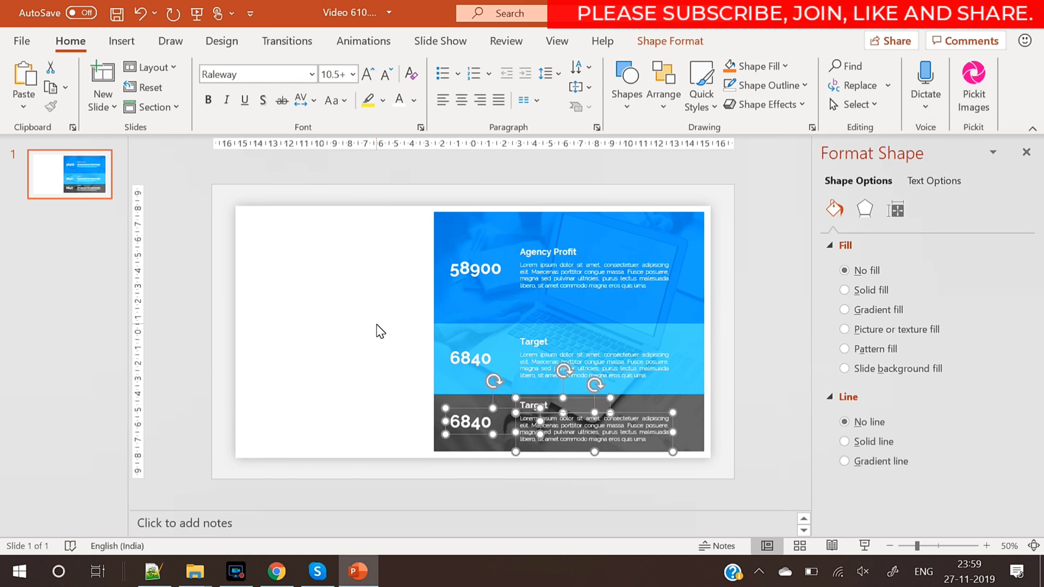
{"action": "key", "text": "Down"}
{"action": "key", "text": "Down"}
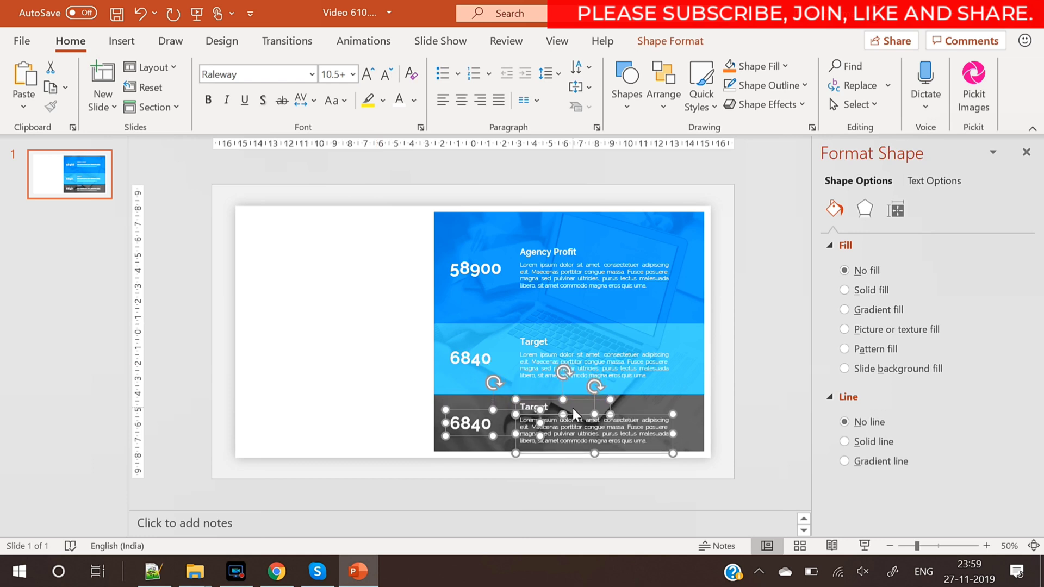
{"action": "left_click", "coordinate": [757, 407]}
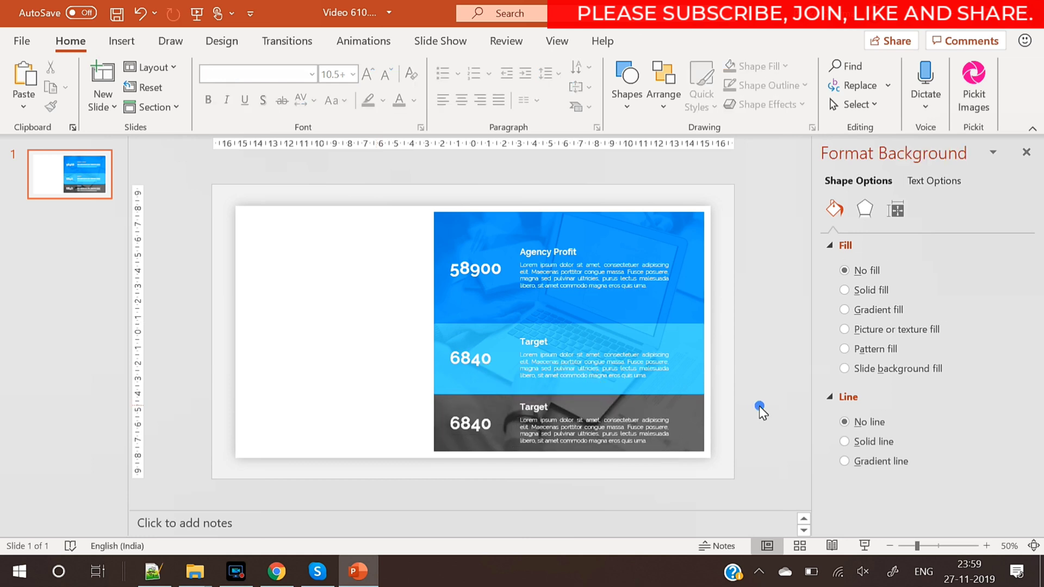
- Change the bottom number to 930 and the title to Leakage
{"action": "left_click", "coordinate": [458, 424]}
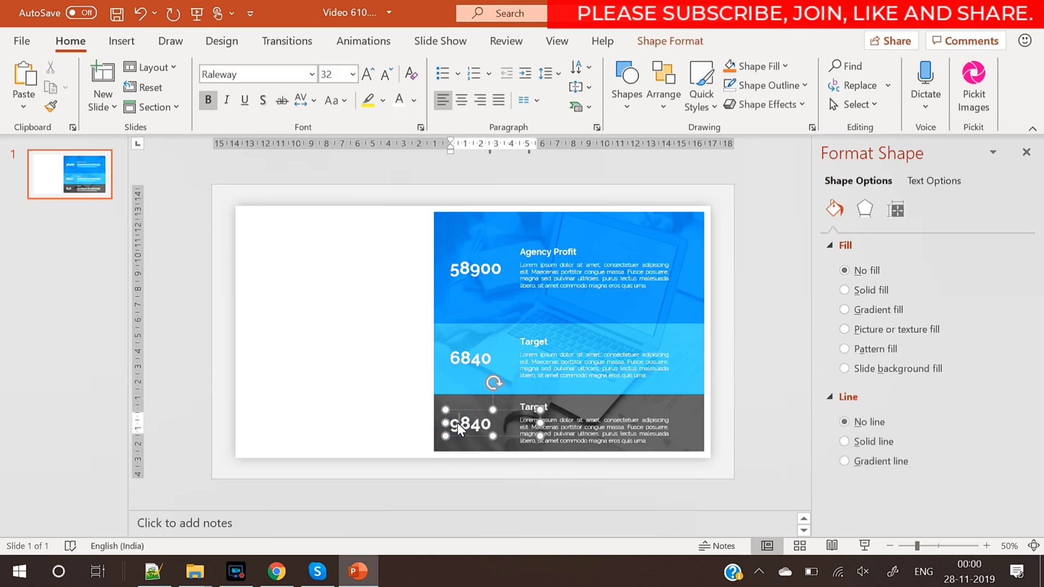
{"action": "type", "text": "30"}
{"action": "key", "text": "Delete"}
{"action": "key", "text": "Delete"}
{"action": "key", "text": "Delete"}
{"action": "left_click", "coordinate": [545, 408]}
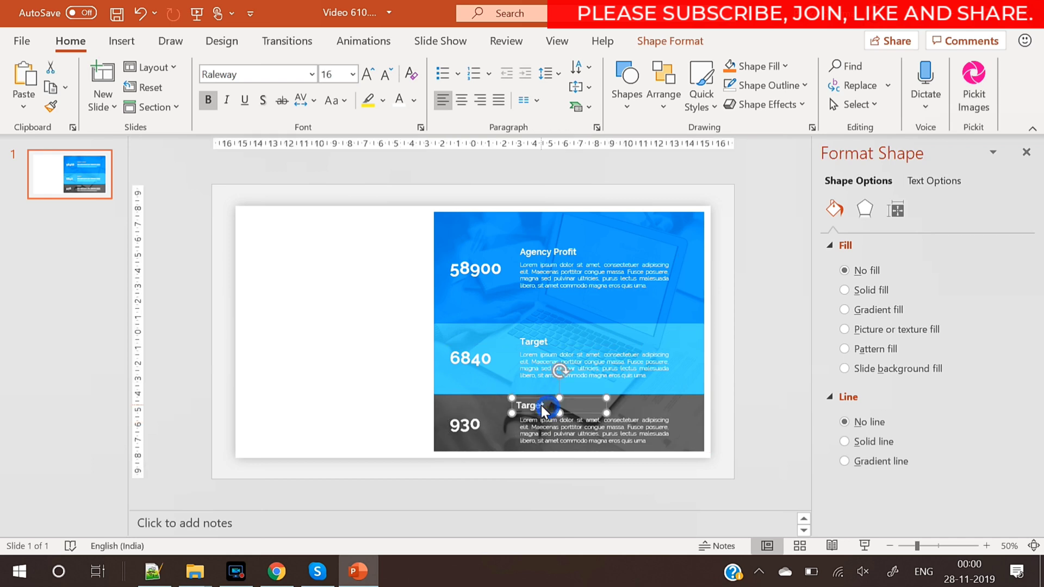
{"action": "left_click_drag", "start_coordinate": [553, 416], "coordinate": [557, 418]}
{"action": "double_click", "coordinate": [538, 409]}
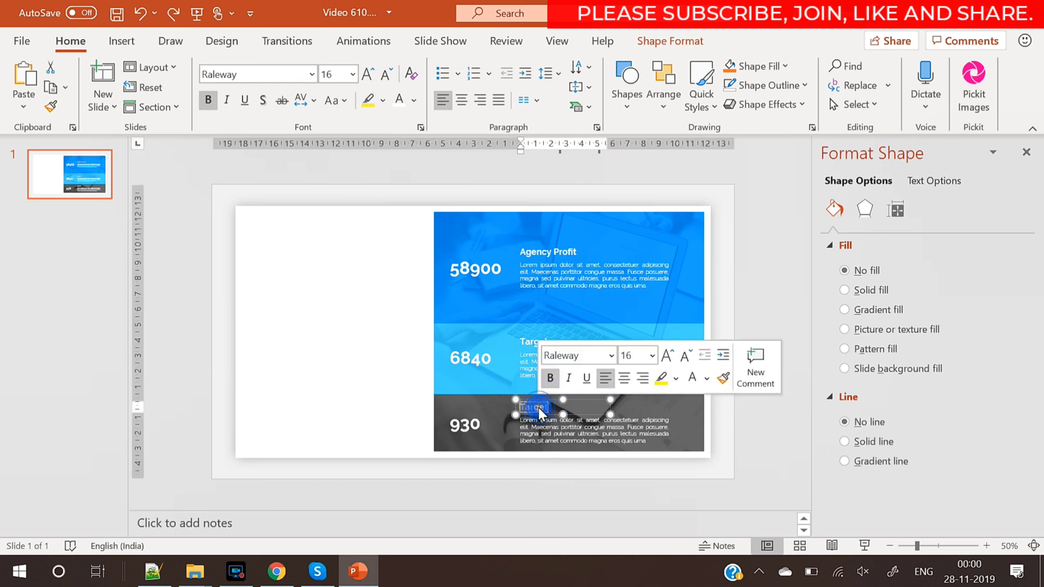
{"action": "type", "text": "Leaka"}
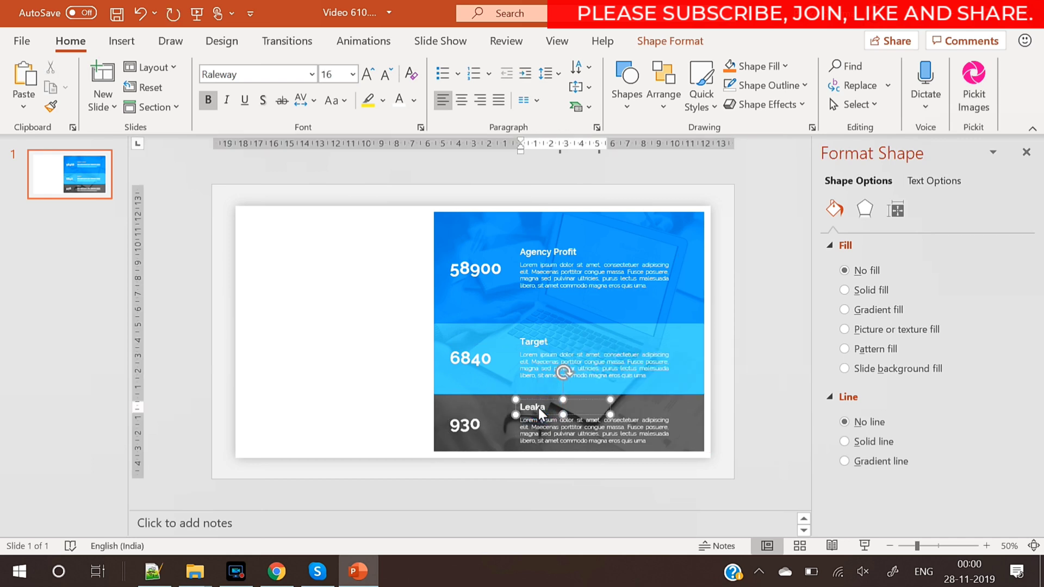
{"action": "left_click", "coordinate": [771, 424]}
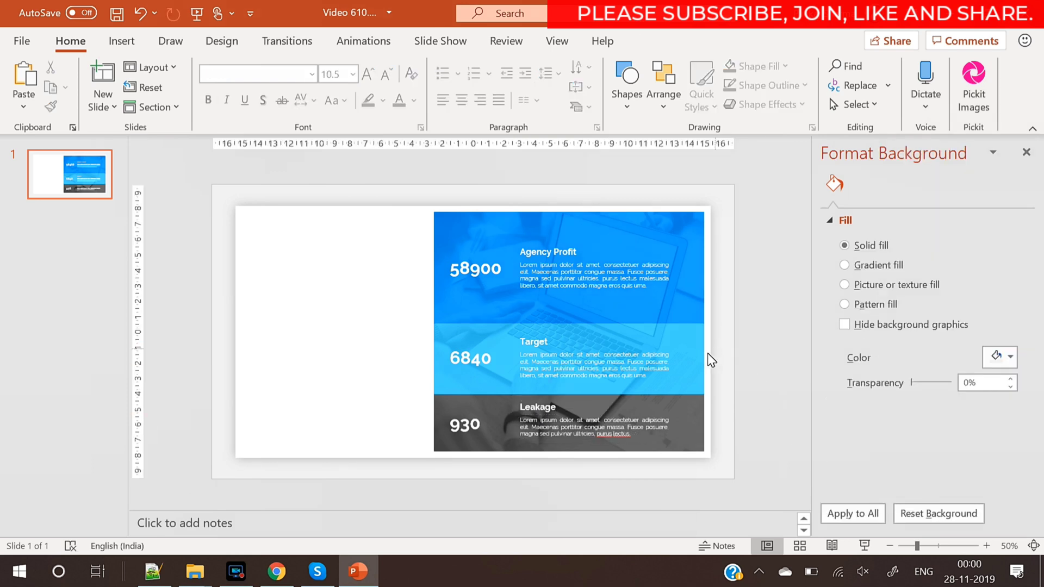
{"action": "left_click", "coordinate": [690, 341]}
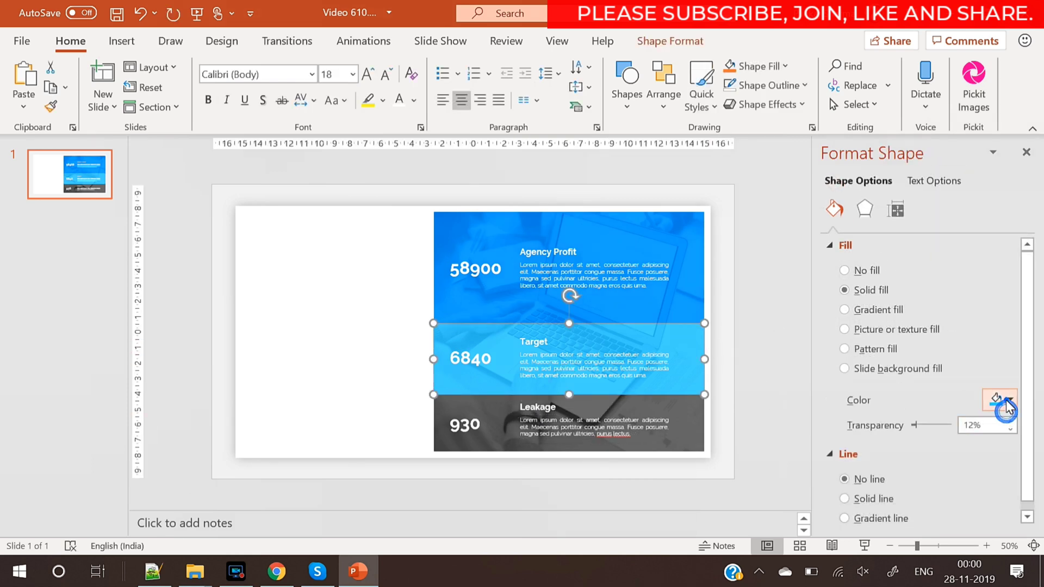
- Fill the Target band with a darker custom blue
{"action": "left_click", "coordinate": [1004, 399]}
{"action": "left_click", "coordinate": [955, 381]}
{"action": "left_click", "coordinate": [673, 235]}
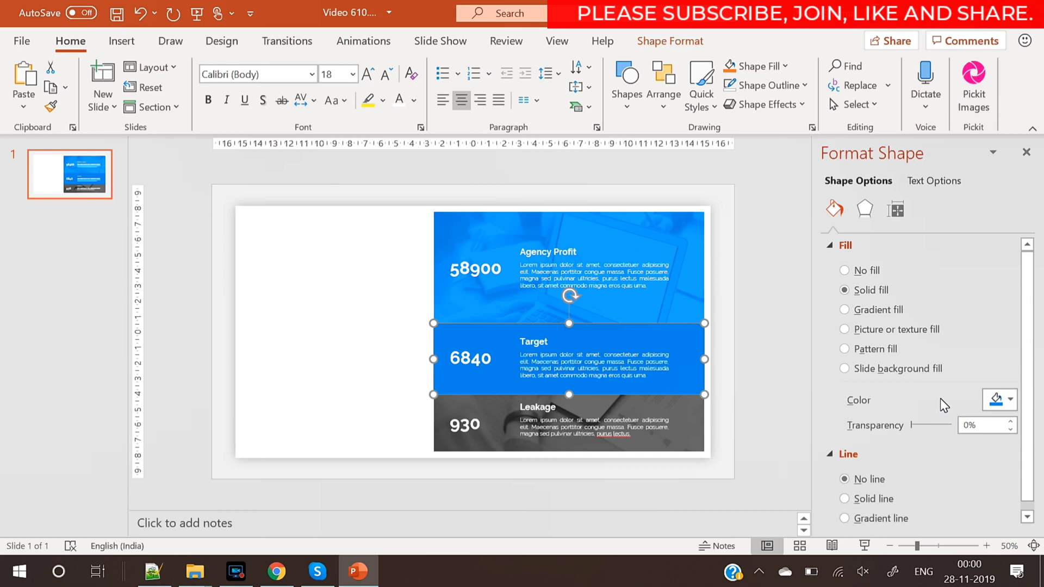
{"action": "left_click", "coordinate": [1004, 401]}
{"action": "left_click", "coordinate": [978, 355]}
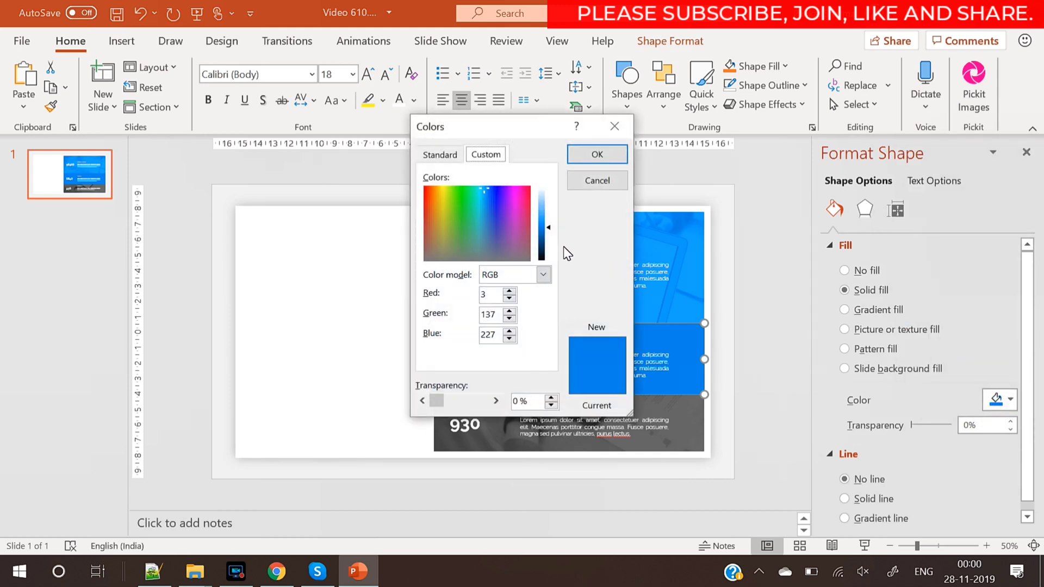
{"action": "left_click_drag", "start_coordinate": [550, 232], "coordinate": [549, 234]}
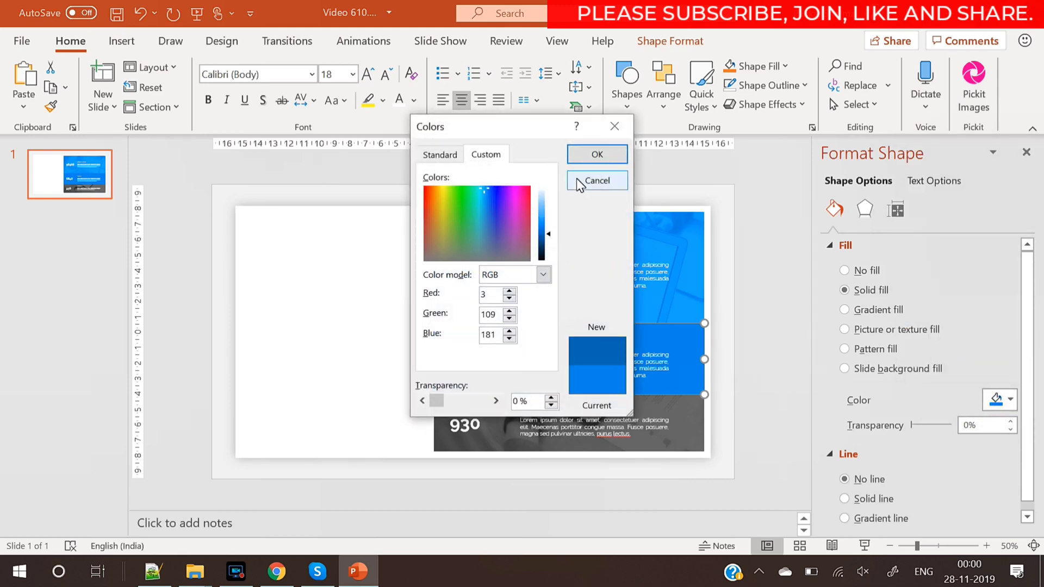
{"action": "left_click", "coordinate": [599, 154]}
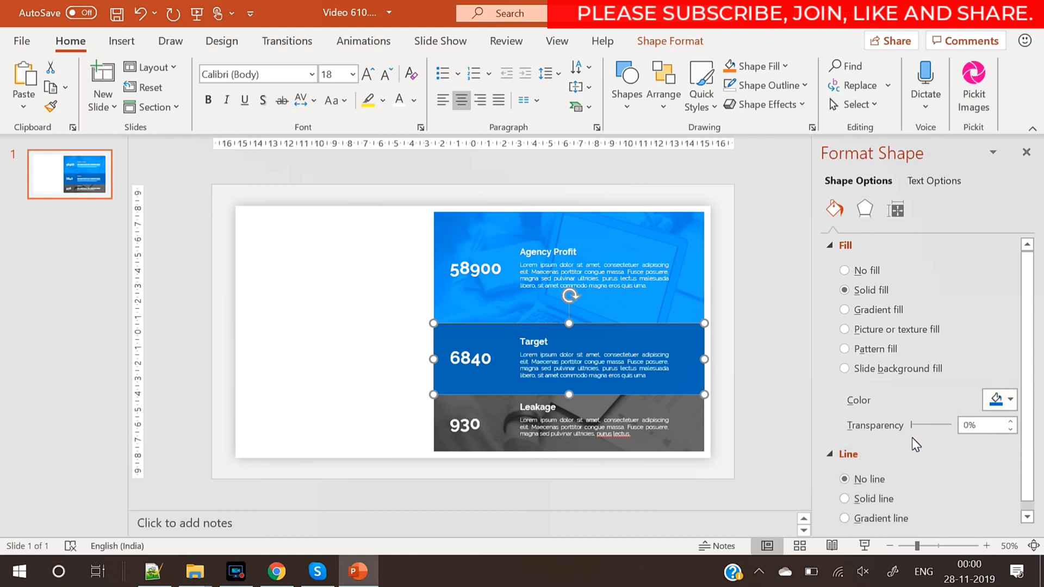
- Set both the Target band and the Agency Profit band to 10% transparency
{"action": "left_click_drag", "start_coordinate": [911, 429], "coordinate": [915, 427]}
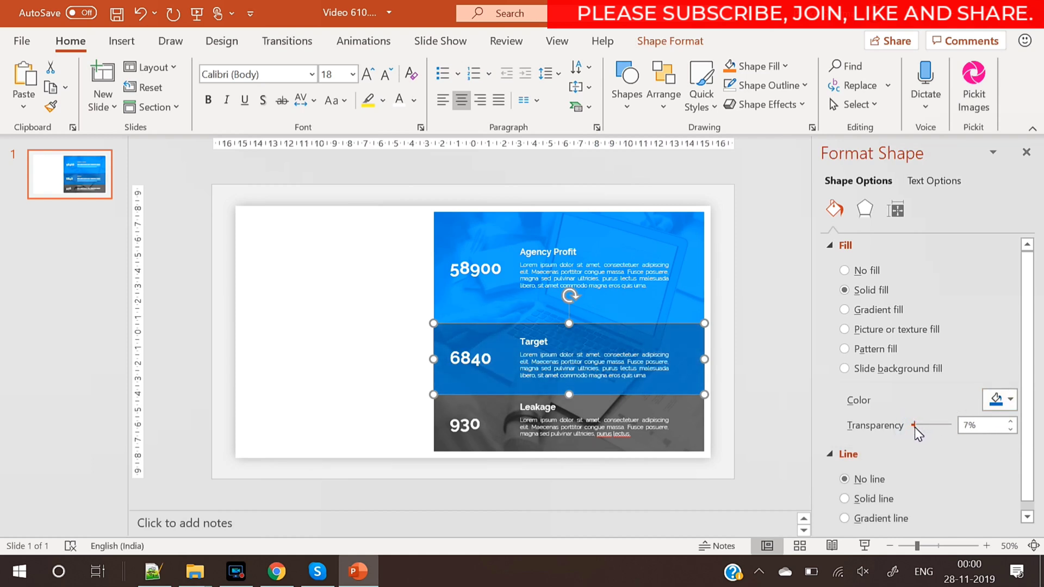
{"action": "left_click", "coordinate": [1011, 422]}
{"action": "left_click", "coordinate": [1012, 423]}
{"action": "left_click", "coordinate": [1011, 422]}
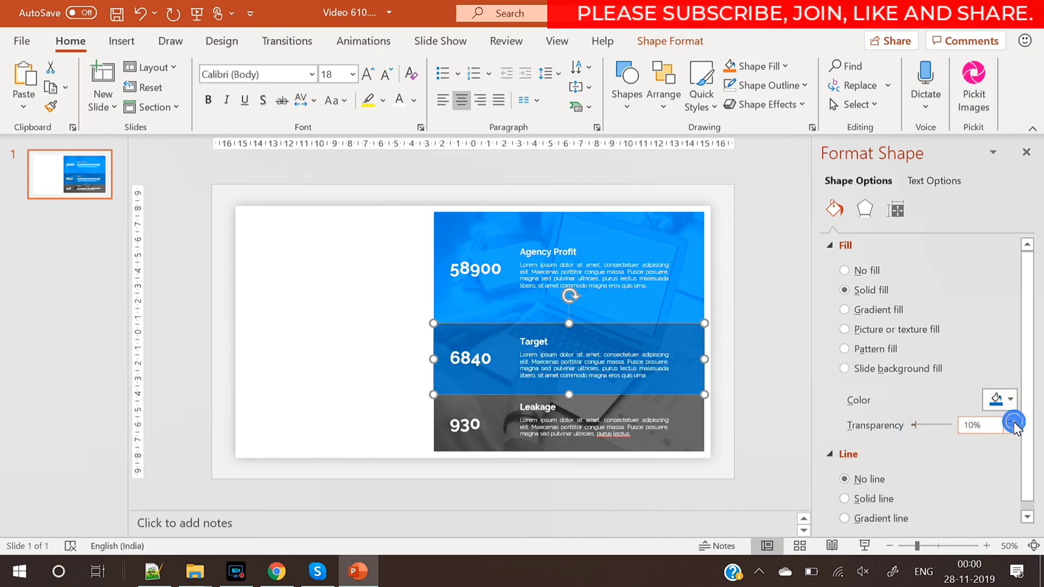
{"action": "left_click", "coordinate": [688, 310]}
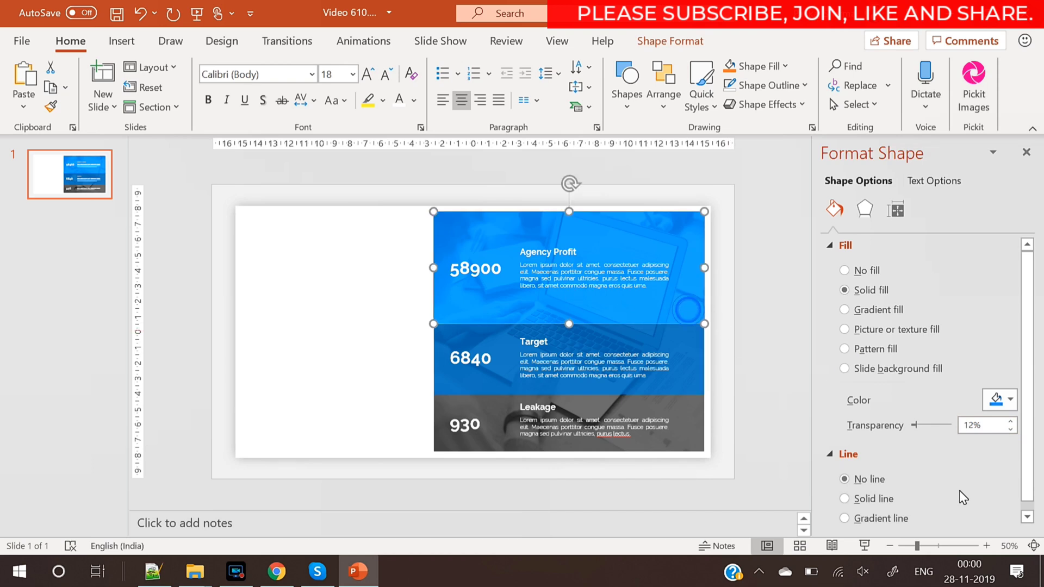
{"action": "left_click", "coordinate": [1011, 430]}
{"action": "left_click", "coordinate": [1011, 429]}
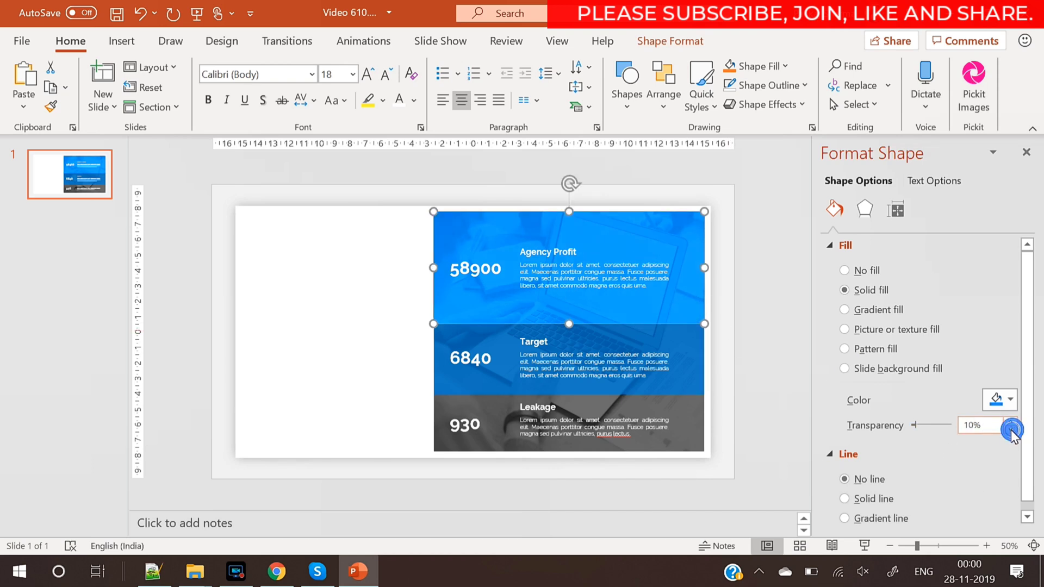
{"action": "left_click", "coordinate": [782, 342]}
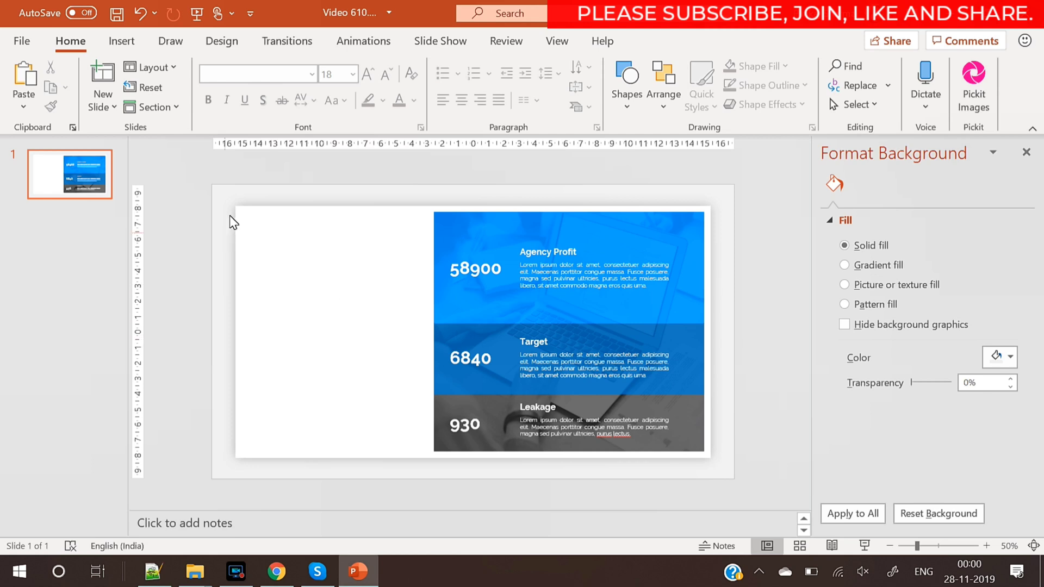
- Draw a text box in the upper-left white area and type Overseas
{"action": "left_click", "coordinate": [121, 41]}
{"action": "left_click", "coordinate": [266, 106]}
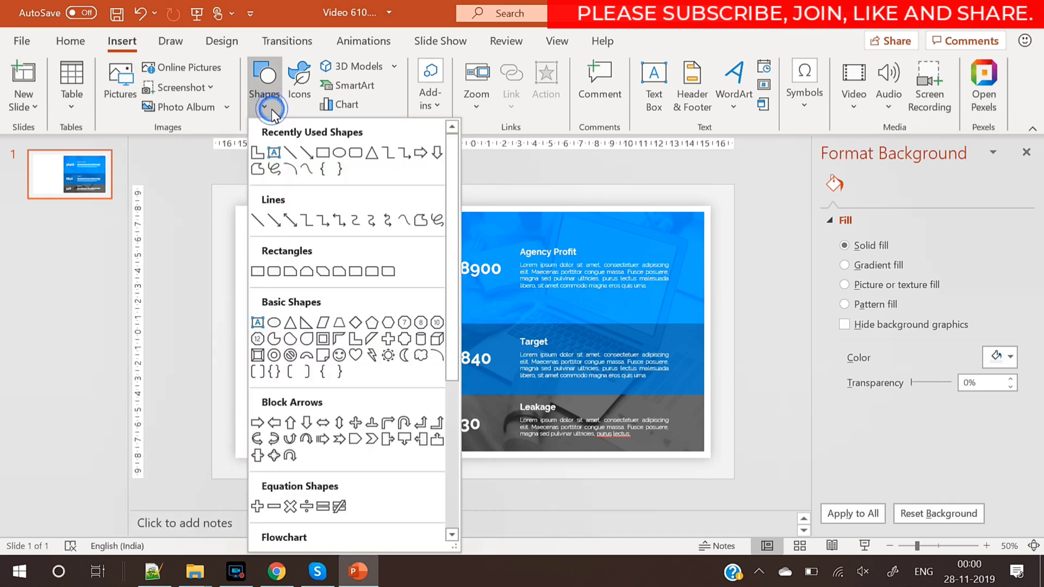
{"action": "left_click", "coordinate": [650, 87]}
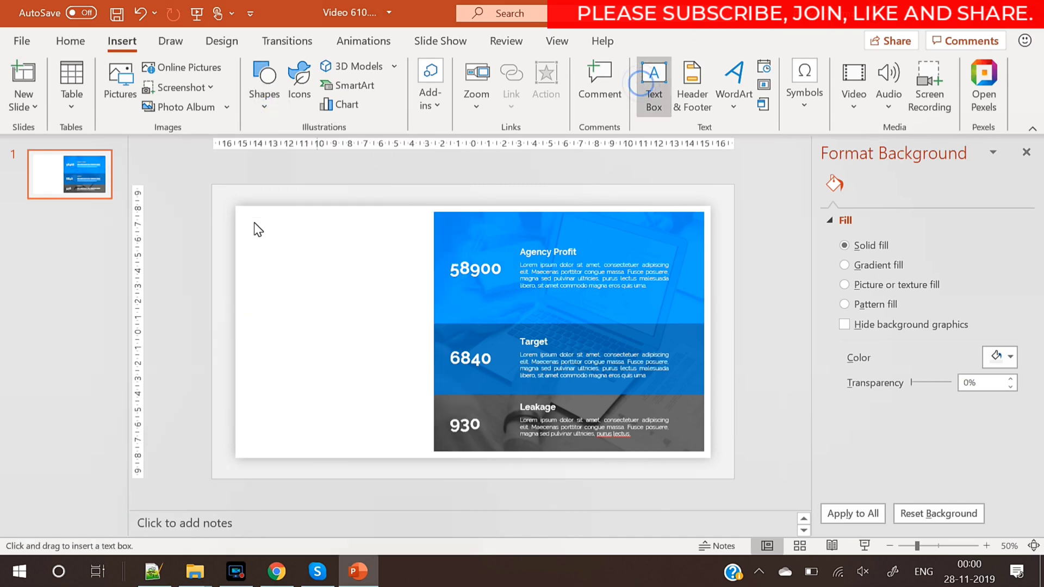
{"action": "left_click_drag", "start_coordinate": [265, 252], "coordinate": [397, 292]}
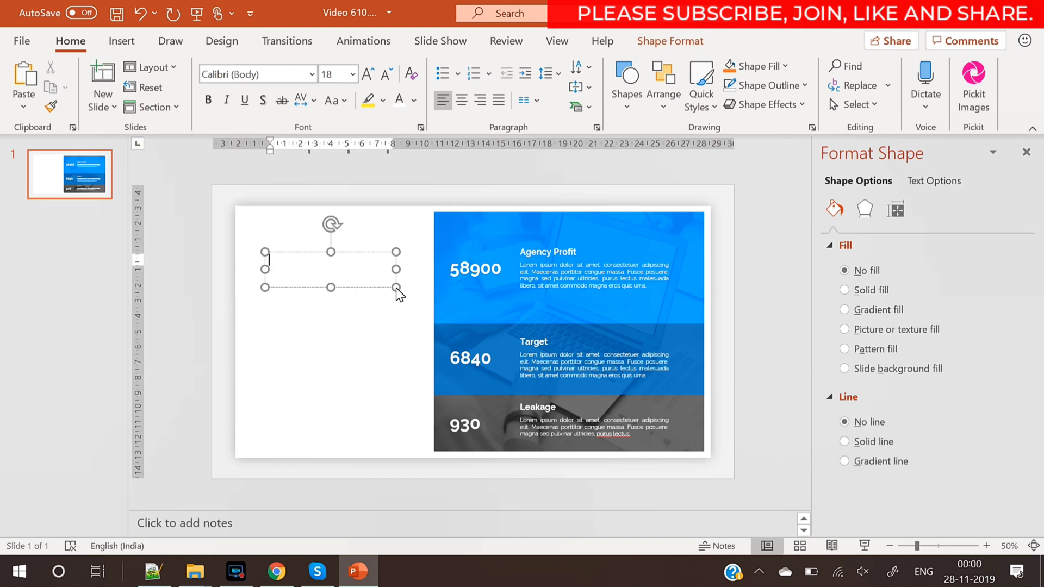
{"action": "type", "text": "Overseas"}
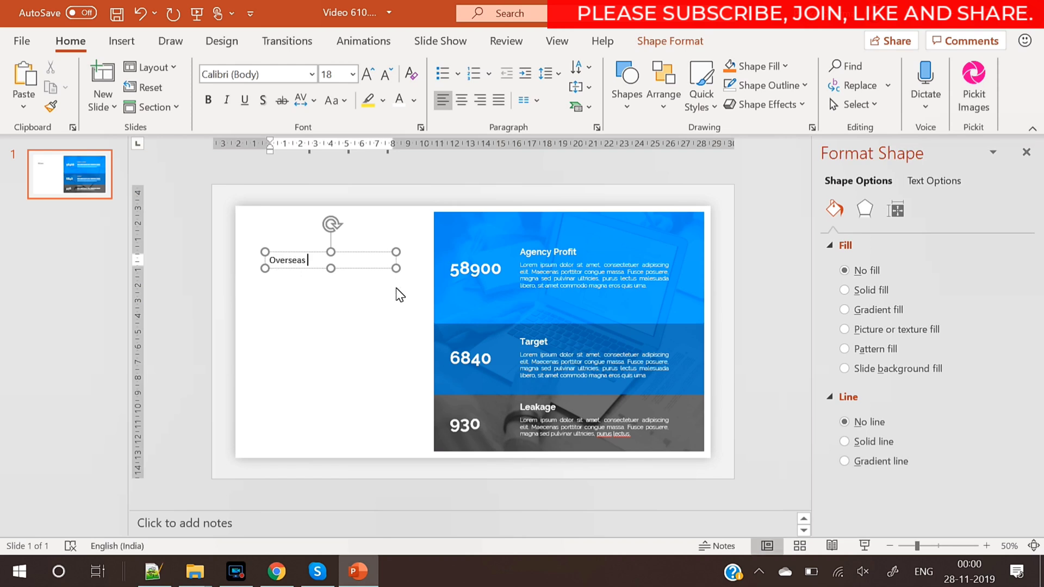
- Format Overseas as grey 20 pt Raleway and shift the box slightly left
{"action": "key", "text": "ctrl+a"}
{"action": "left_click", "coordinate": [259, 79]}
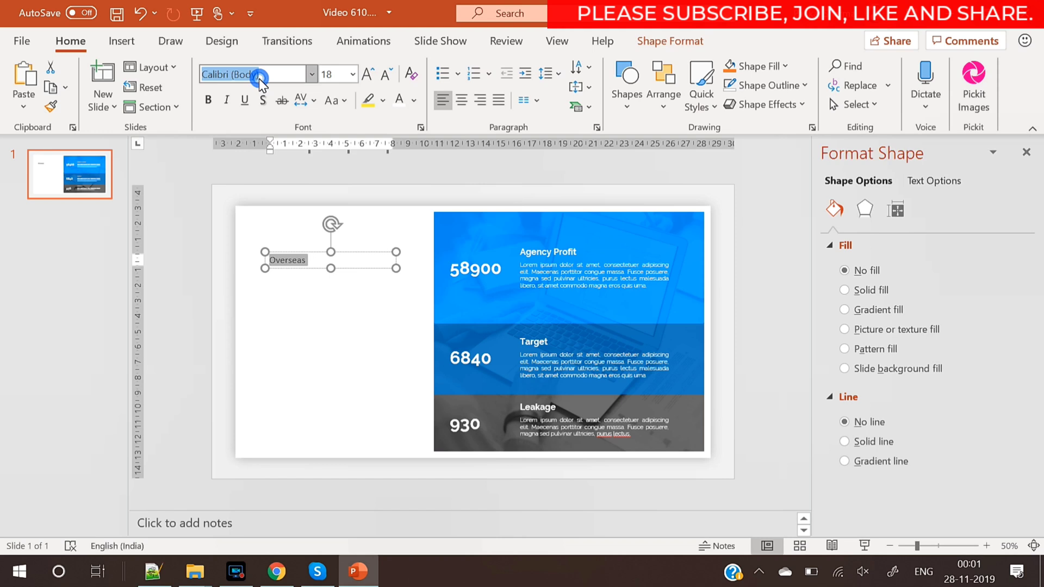
{"action": "type", "text": "Raleway"}
{"action": "key", "text": "Return"}
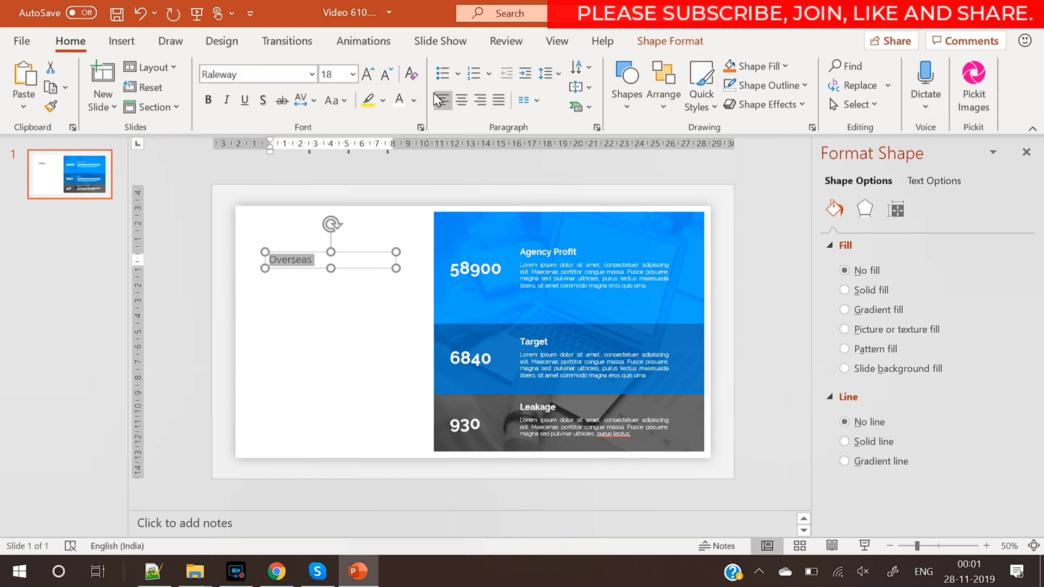
{"action": "left_click", "coordinate": [414, 100]}
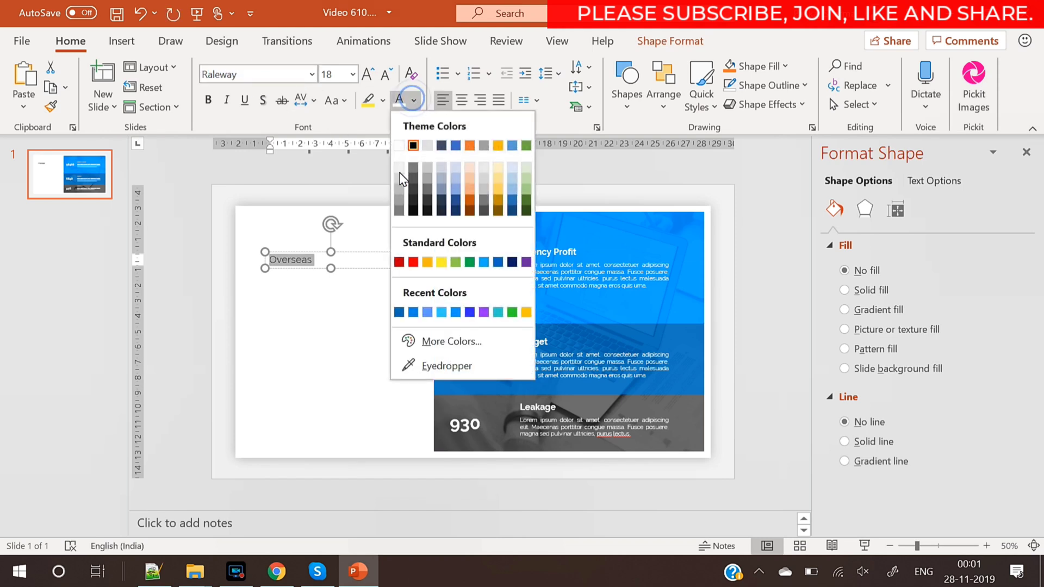
{"action": "left_click", "coordinate": [399, 211]}
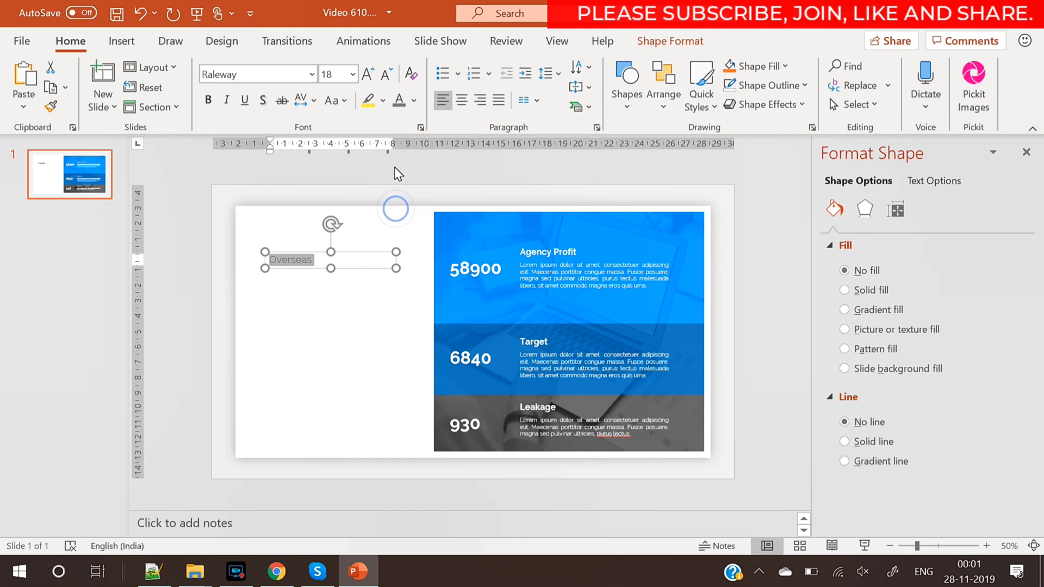
{"action": "left_click", "coordinate": [363, 74]}
{"action": "left_click", "coordinate": [363, 74]}
{"action": "left_click", "coordinate": [386, 73]}
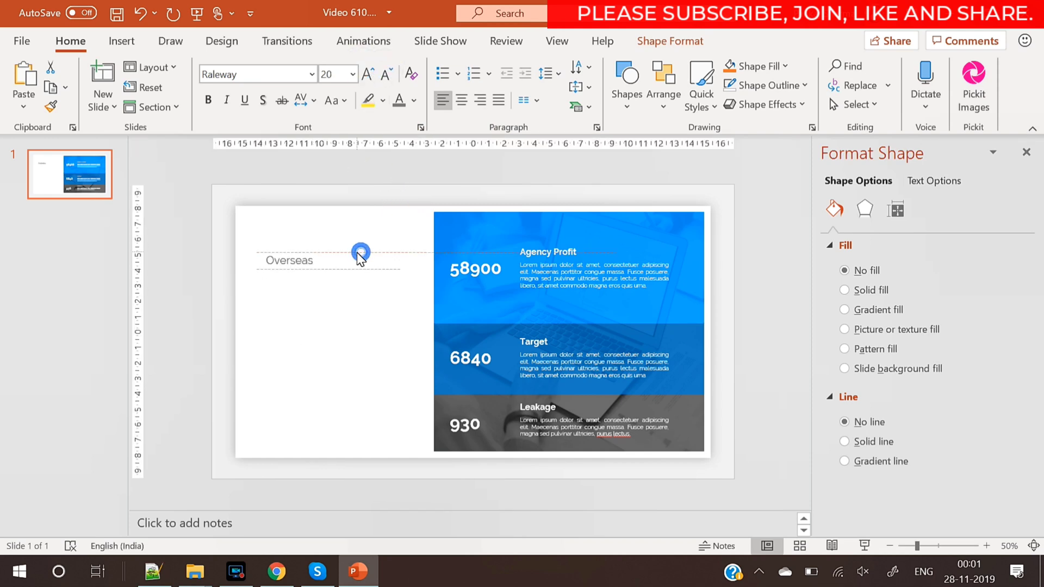
{"action": "left_click_drag", "start_coordinate": [357, 252], "coordinate": [371, 277]}
- Paste a copy reading Market in bold blue 28 pt, placed just under Overseas
{"action": "key", "text": "ctrl+v"}
{"action": "double_click", "coordinate": [324, 284]}
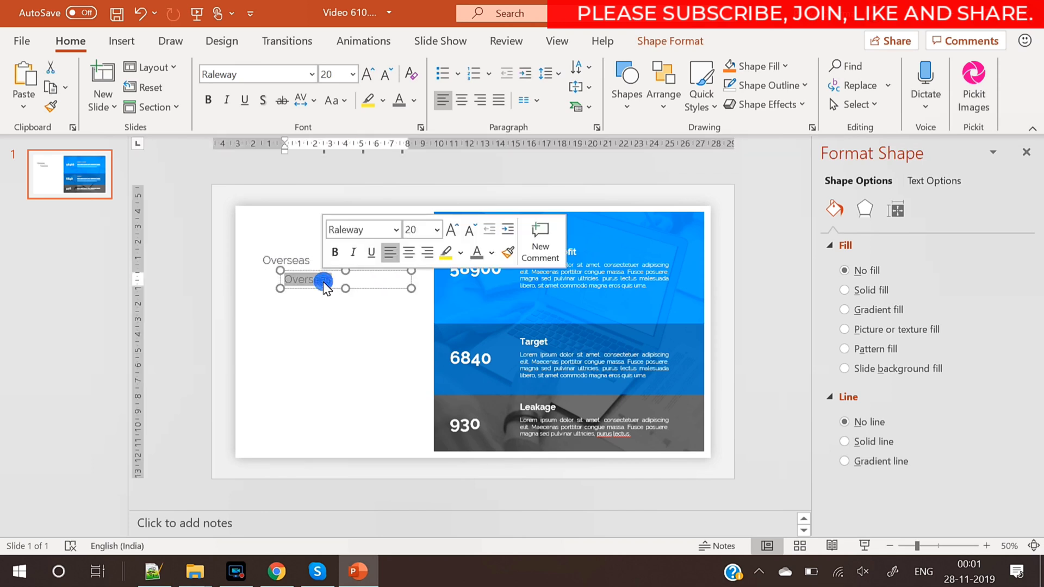
{"action": "type", "text": "Mark"}
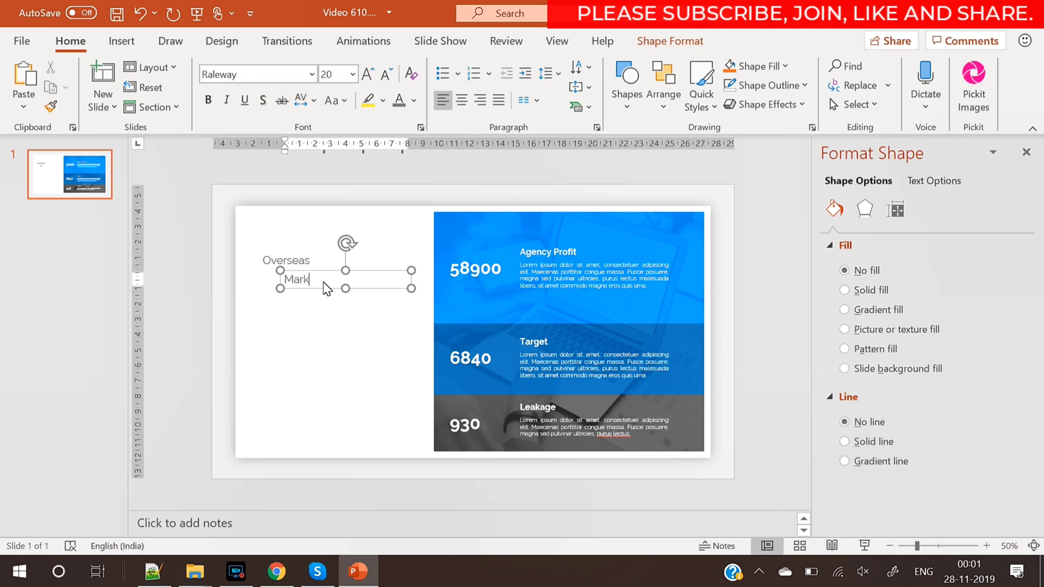
{"action": "type", "text": "et"}
{"action": "double_click", "coordinate": [326, 287]}
{"action": "key", "text": "ctrl+b"}
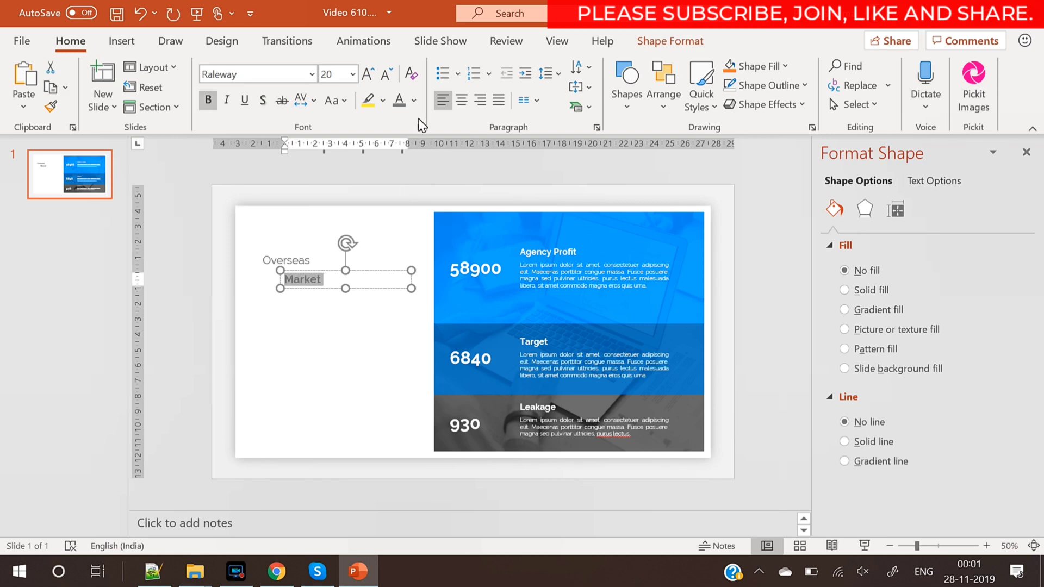
{"action": "left_click", "coordinate": [414, 100]}
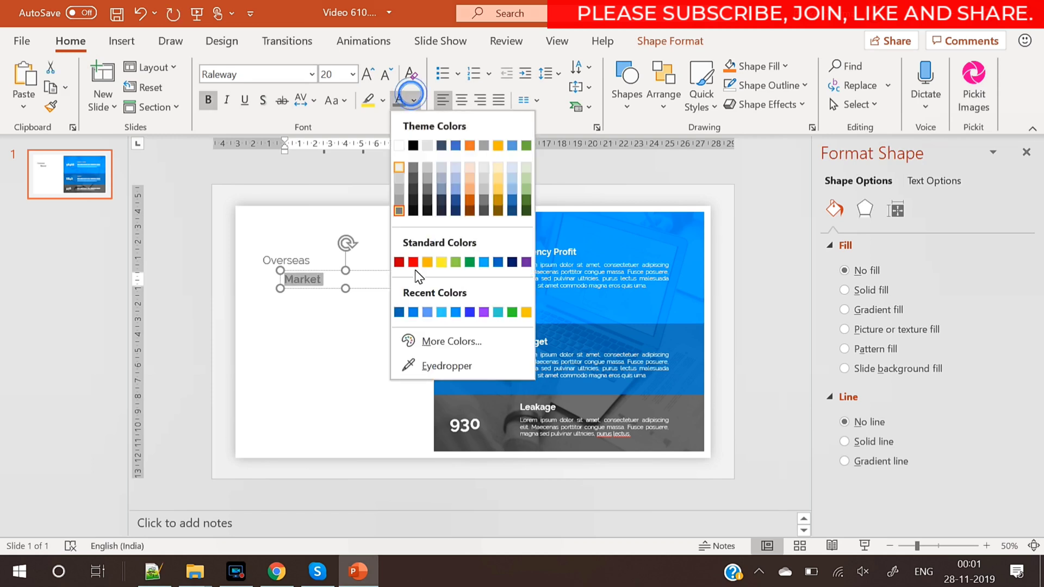
{"action": "left_click", "coordinate": [413, 312]}
{"action": "left_click", "coordinate": [368, 74]}
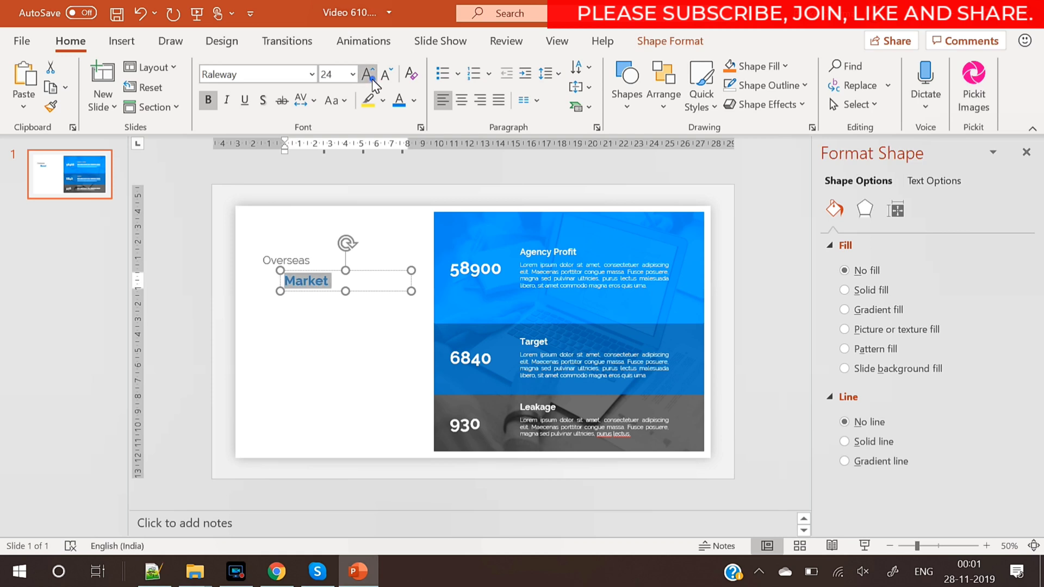
{"action": "left_click", "coordinate": [368, 74]}
{"action": "left_click_drag", "start_coordinate": [359, 270], "coordinate": [366, 263]}
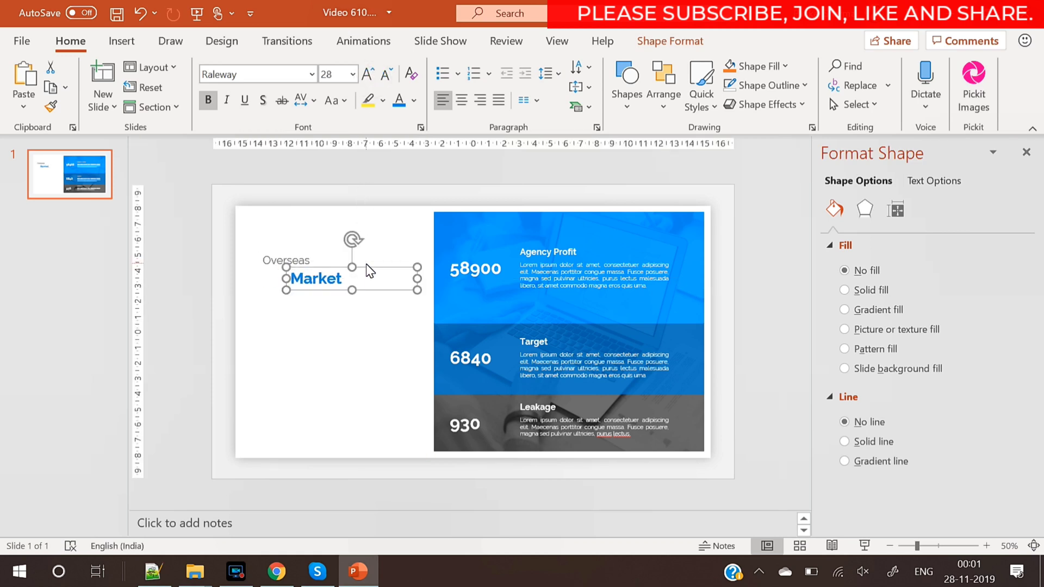
{"action": "key", "text": "Up"}
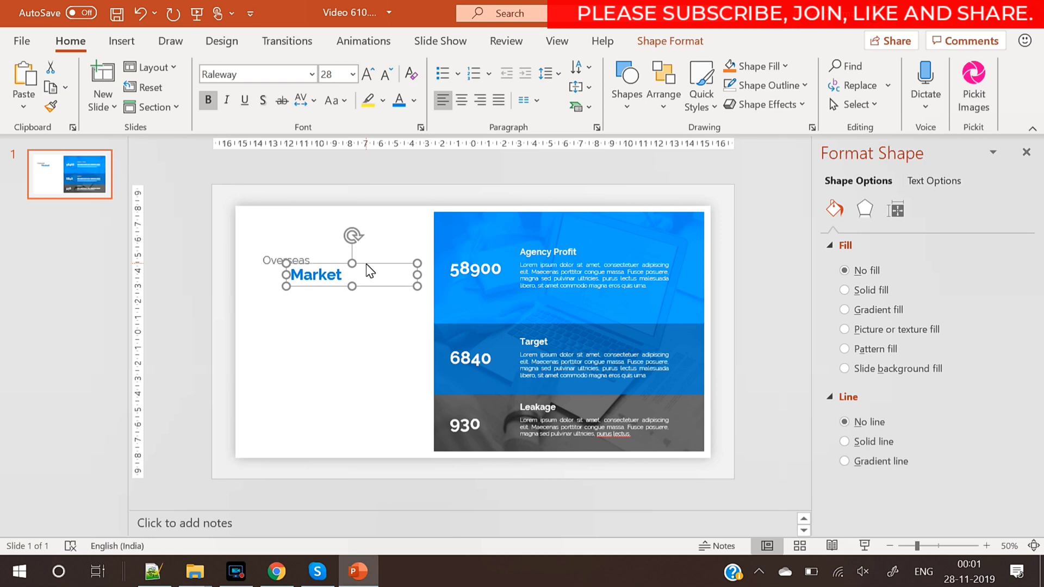
{"action": "left_click", "coordinate": [180, 271]}
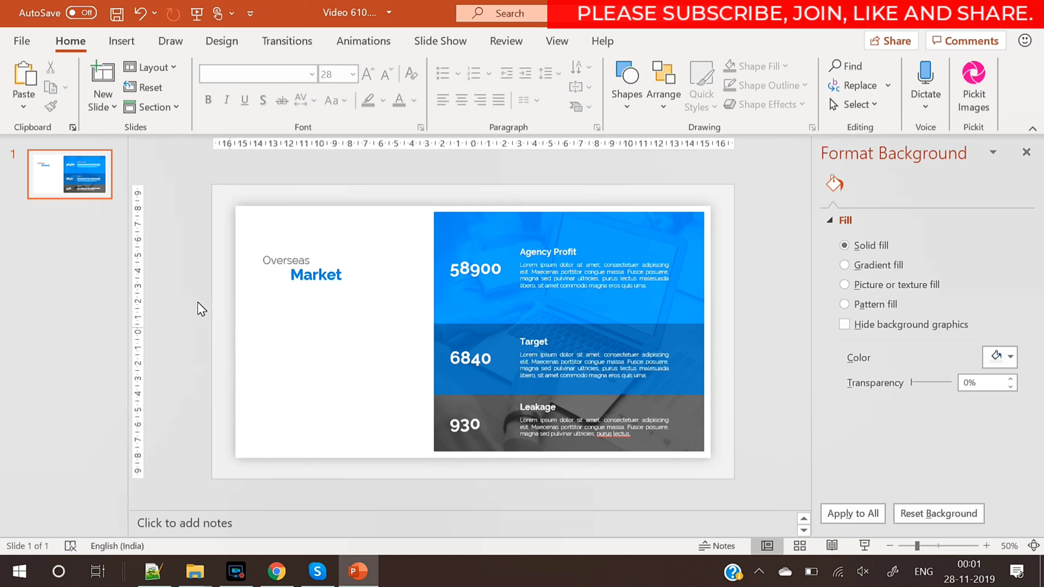
- Extend the Market line to read 'Market Analysis'
{"action": "left_click", "coordinate": [339, 279]}
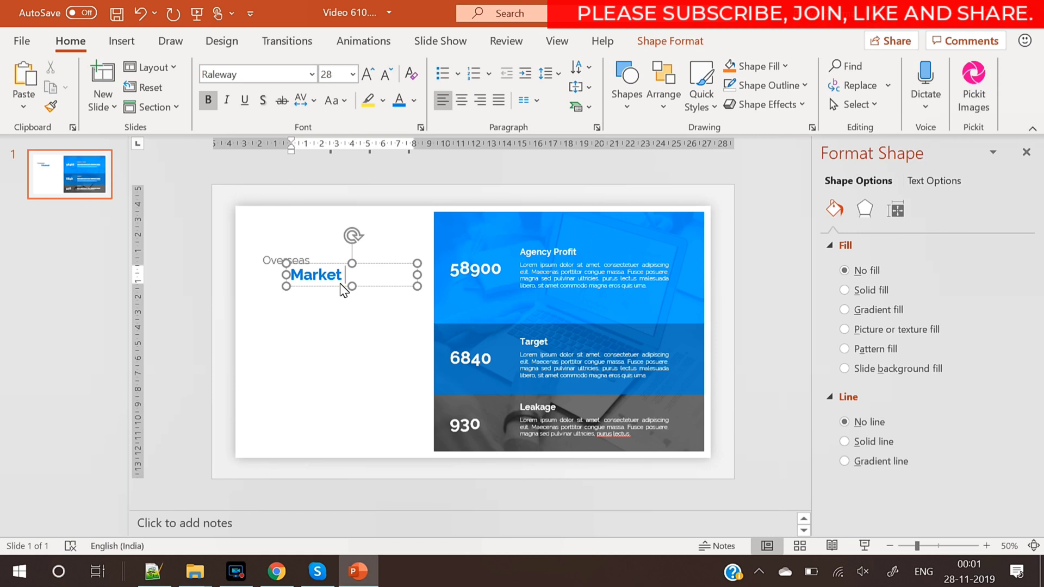
{"action": "type", "text": "a"}
{"action": "key", "text": "BackSpace"}
{"action": "type", "text": "Analysis"}
- Draw a text box below the heading and fill it with =lorem(1) placeholder text
{"action": "left_click", "coordinate": [178, 286]}
{"action": "left_click", "coordinate": [130, 42]}
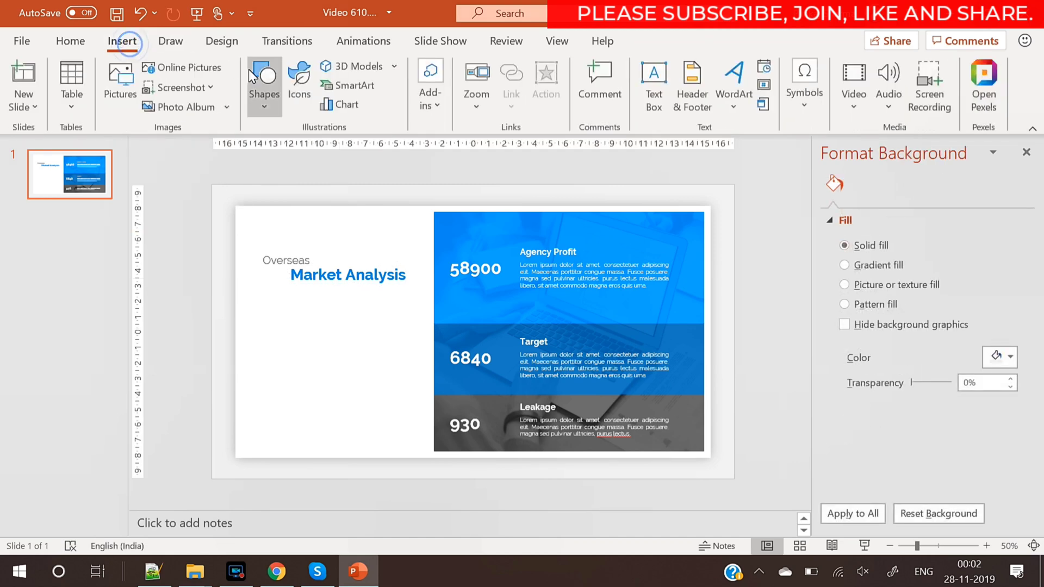
{"action": "left_click", "coordinate": [261, 101]}
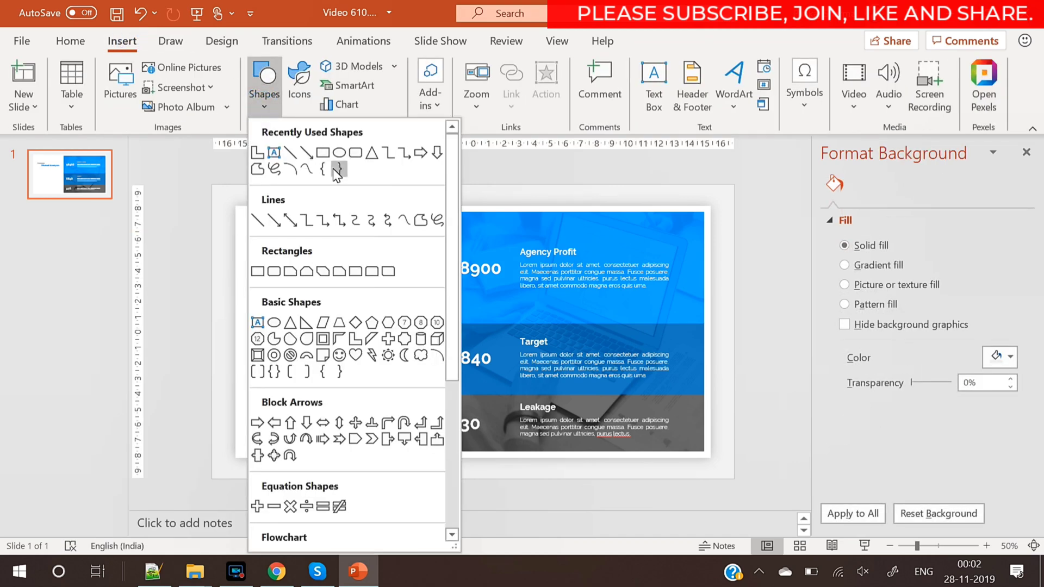
{"action": "left_click", "coordinate": [651, 89]}
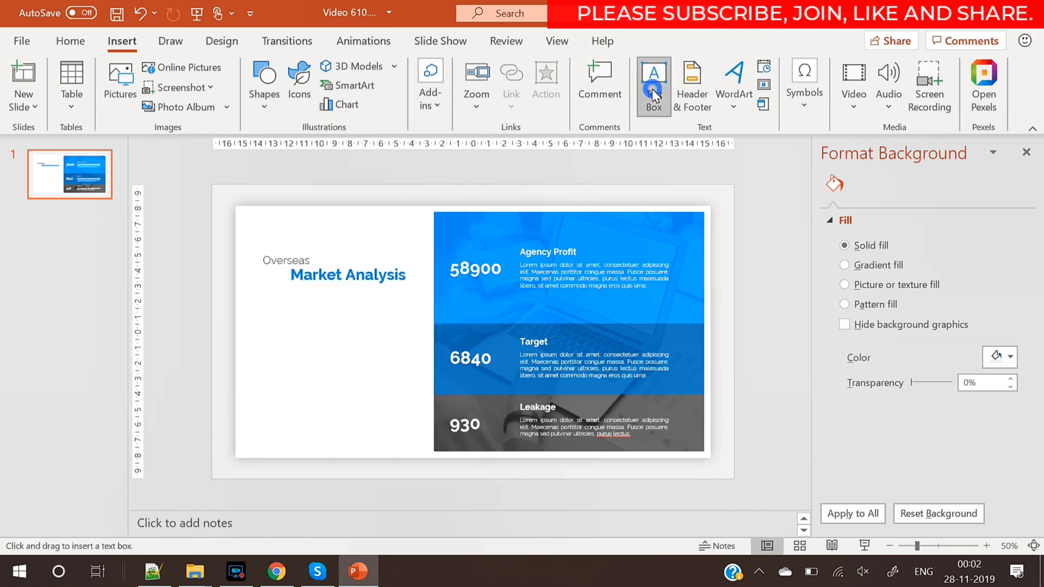
{"action": "left_click_drag", "start_coordinate": [311, 306], "coordinate": [402, 378]}
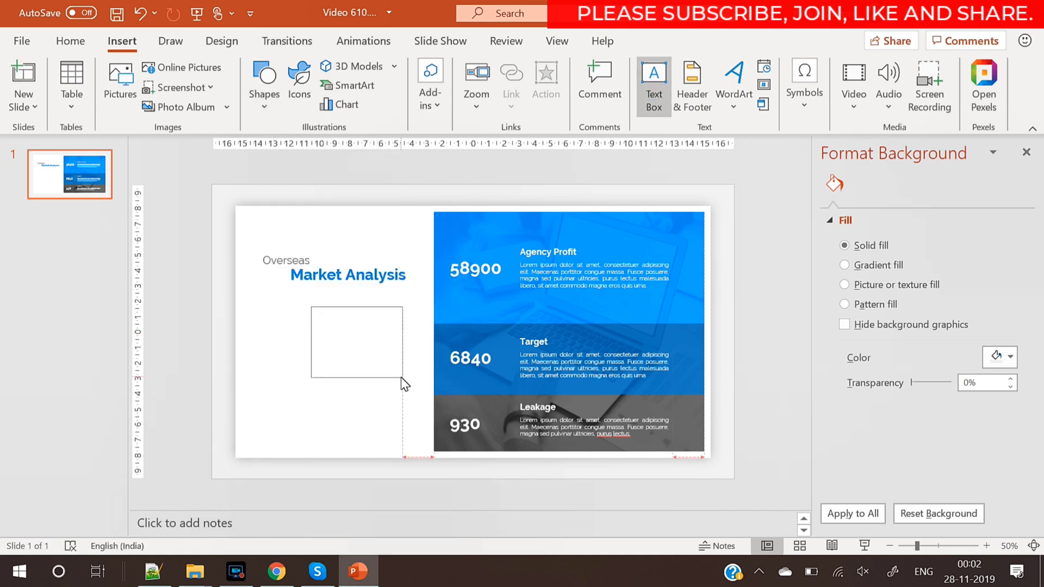
{"action": "type", "text": "=lorem(1"}
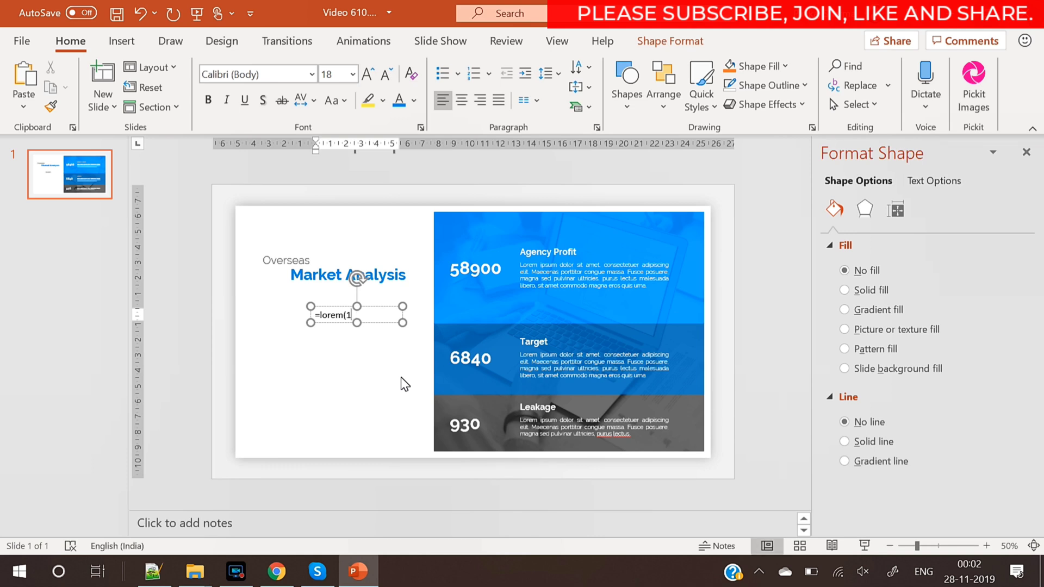
{"action": "type", "text": ")"}
{"action": "key", "text": "Return"}
- Set the paragraph to 11 pt Raleway and justify it
{"action": "key", "text": "ctrl+a"}
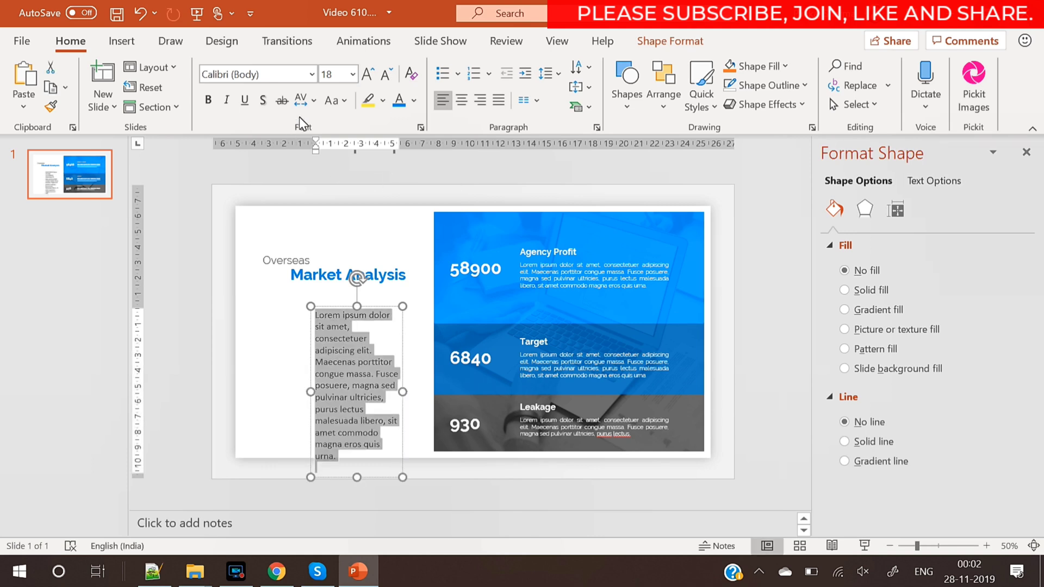
{"action": "left_click", "coordinate": [276, 74]}
{"action": "type", "text": "Raleway"}
{"action": "key", "text": "Return"}
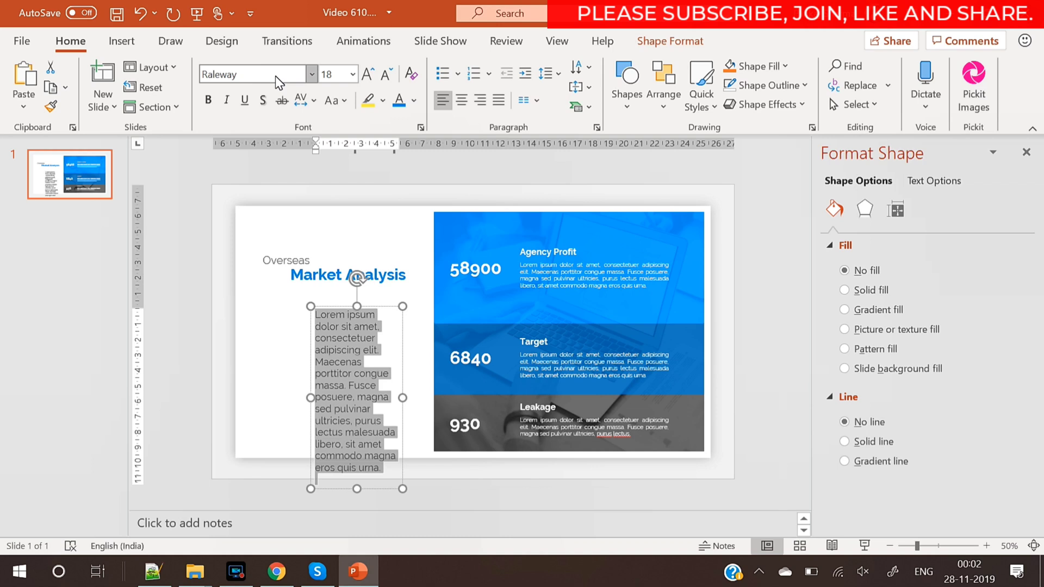
{"action": "left_click", "coordinate": [382, 74]}
{"action": "left_click", "coordinate": [382, 75]}
{"action": "left_click", "coordinate": [382, 74]}
{"action": "left_click", "coordinate": [383, 74]}
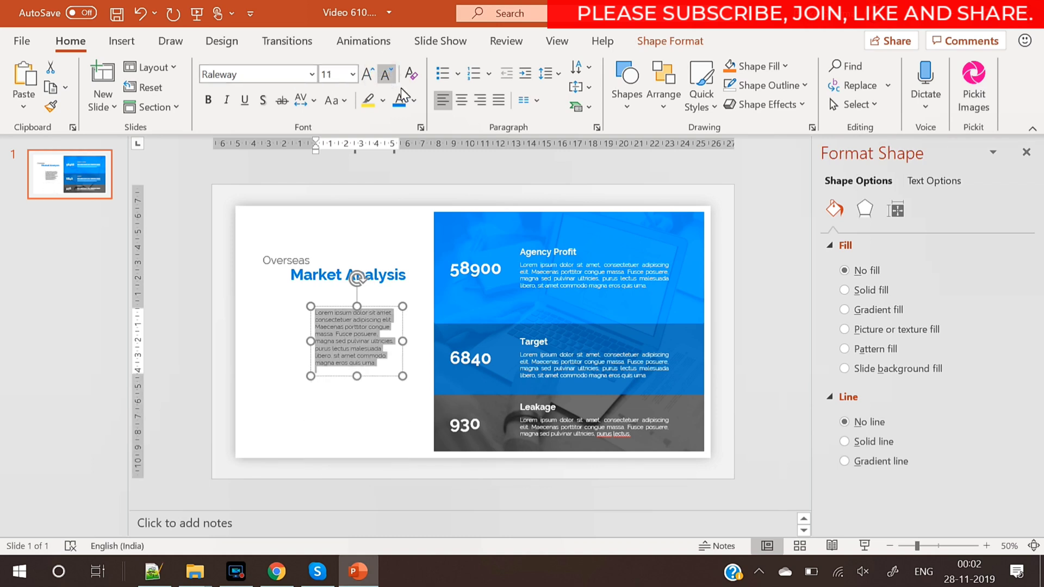
{"action": "left_click", "coordinate": [499, 100]}
{"action": "left_click", "coordinate": [415, 100]}
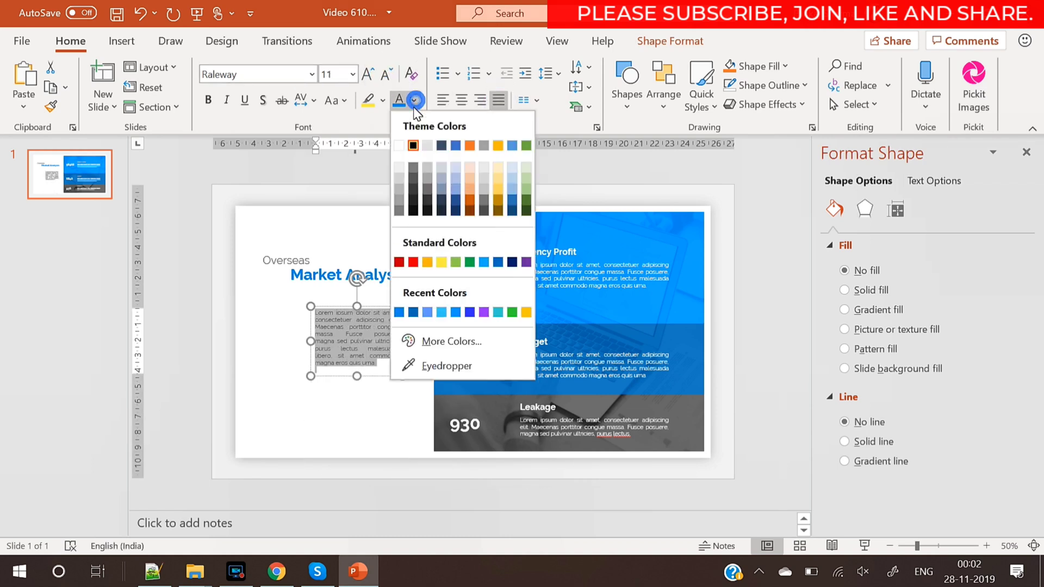
- Draw a narrow grey text box along the slide's left edge containing 'Report 2020'
{"action": "left_click", "coordinate": [399, 204]}
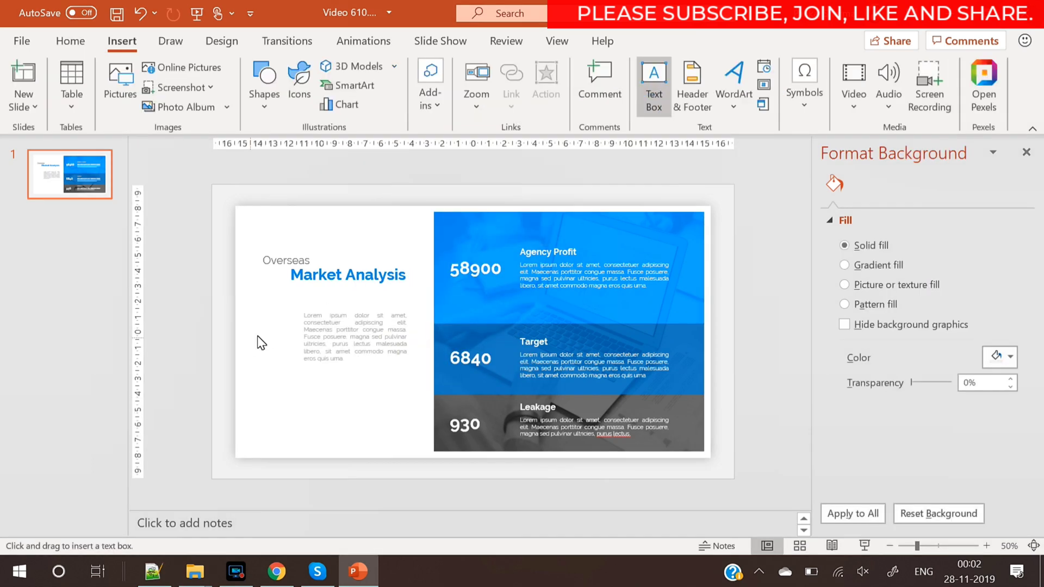
{"action": "left_click_drag", "start_coordinate": [255, 327], "coordinate": [270, 452]}
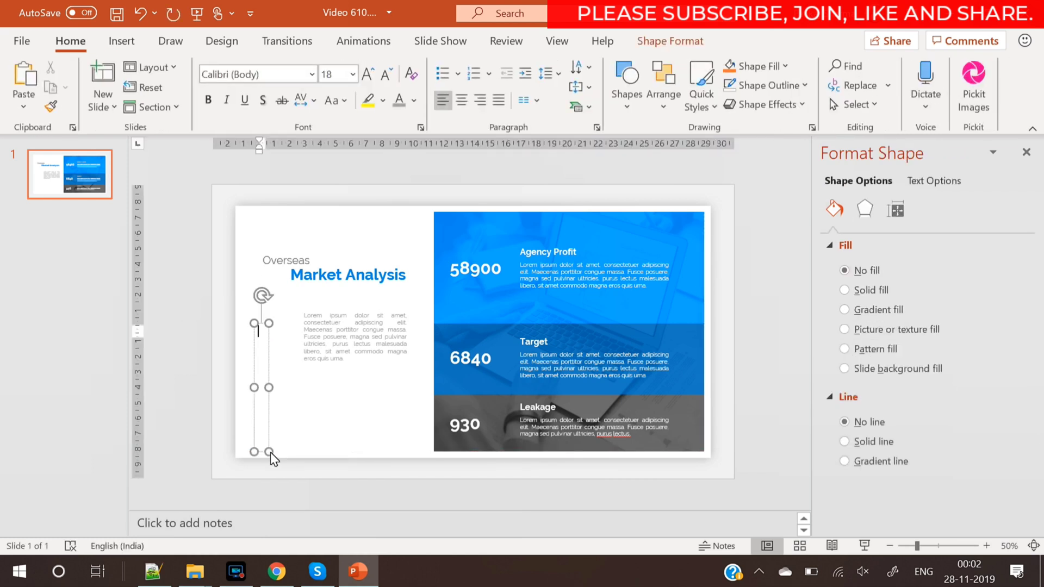
{"action": "type", "text": "Repor"}
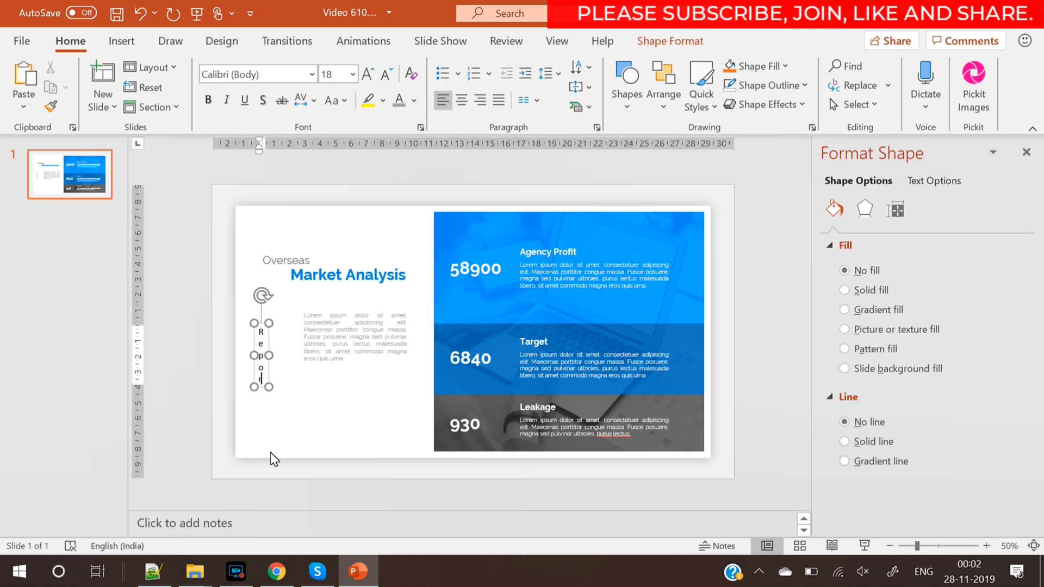
{"action": "type", "text": "t 20"}
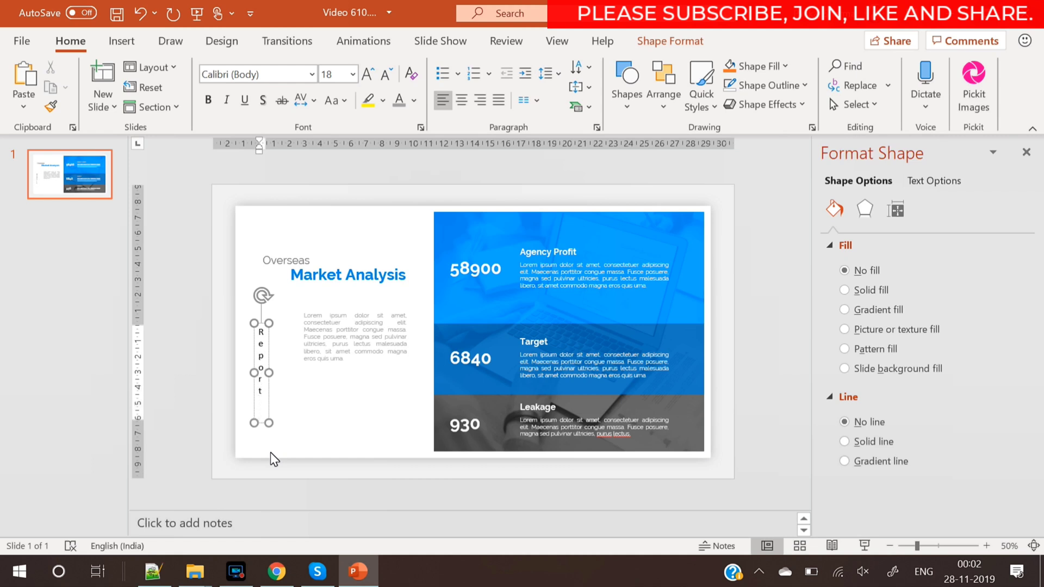
{"action": "type", "text": "20"}
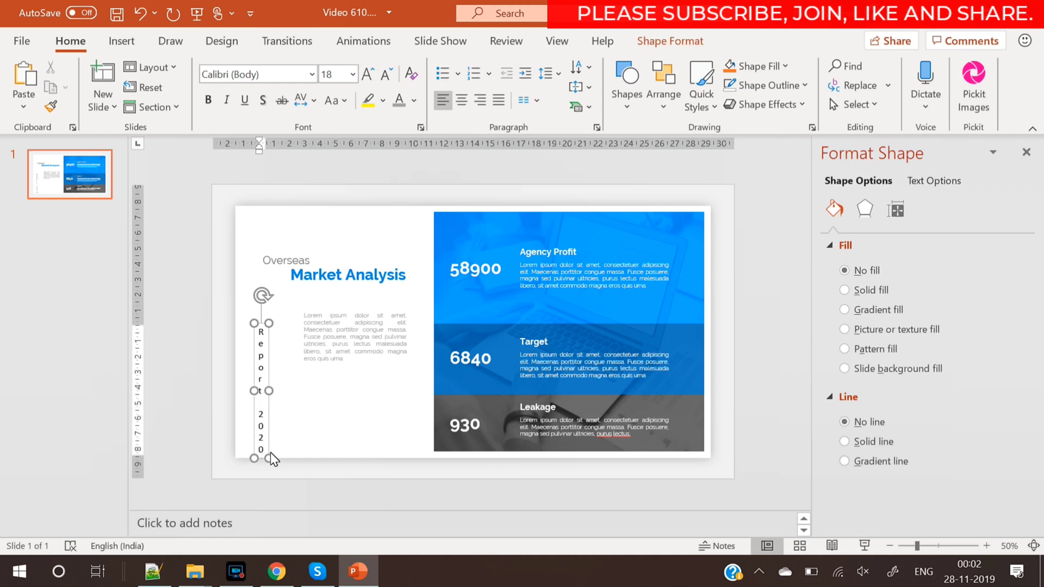
- Convert the text to UPPERCASE and move the REPORT 2020 box down to the lower-left
{"action": "key", "text": "ctrl+a"}
{"action": "left_click", "coordinate": [333, 100]}
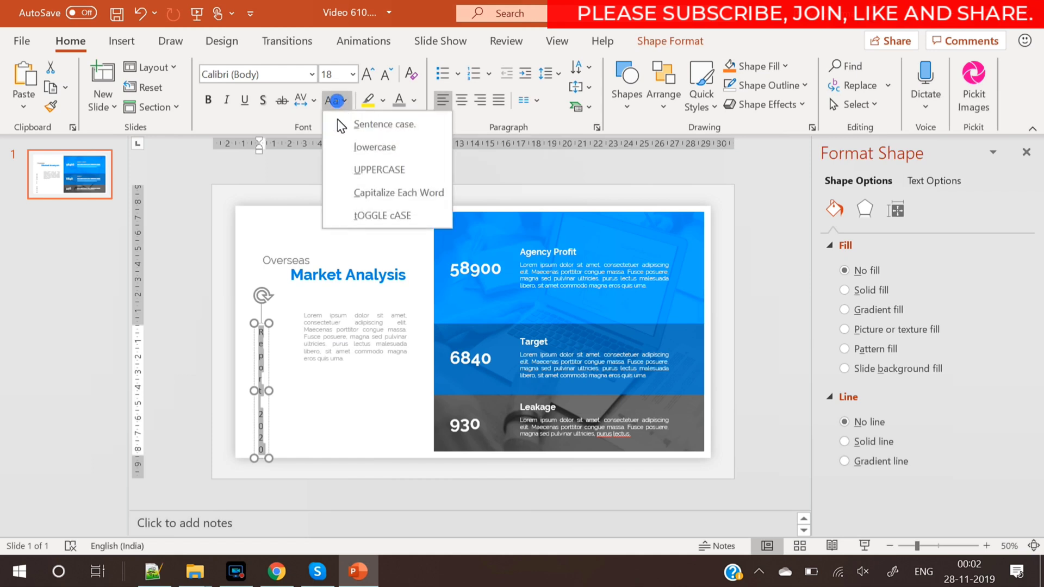
{"action": "left_click", "coordinate": [360, 179]}
{"action": "left_click", "coordinate": [260, 349]}
{"action": "left_click_drag", "start_coordinate": [260, 350], "coordinate": [257, 346]}
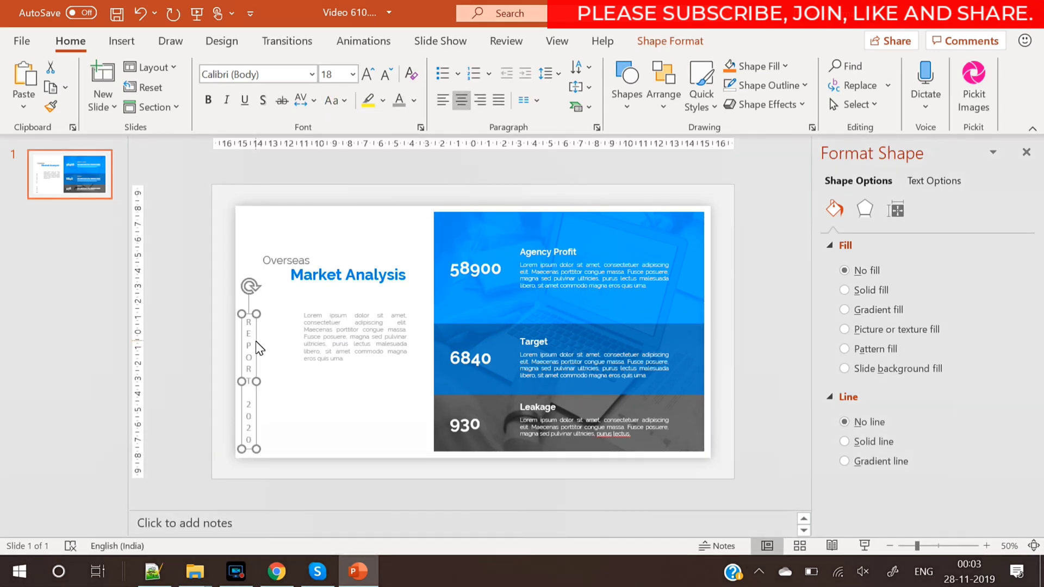
{"action": "left_click", "coordinate": [188, 319]}
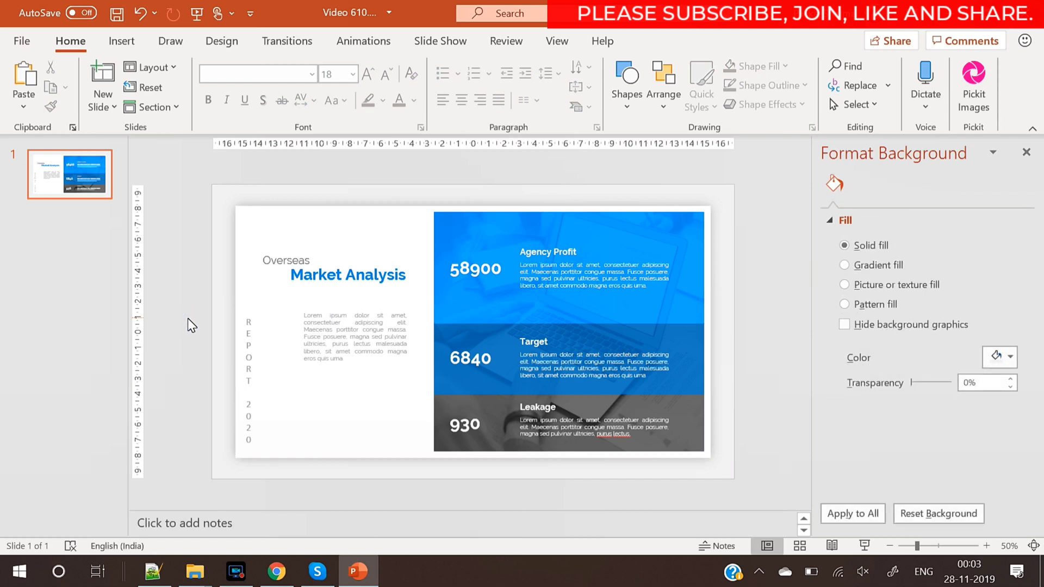
{"action": "left_click", "coordinate": [257, 345]}
{"action": "left_click_drag", "start_coordinate": [256, 345], "coordinate": [260, 390]}
{"action": "left_click", "coordinate": [180, 358]}
{"action": "left_click", "coordinate": [119, 41]}
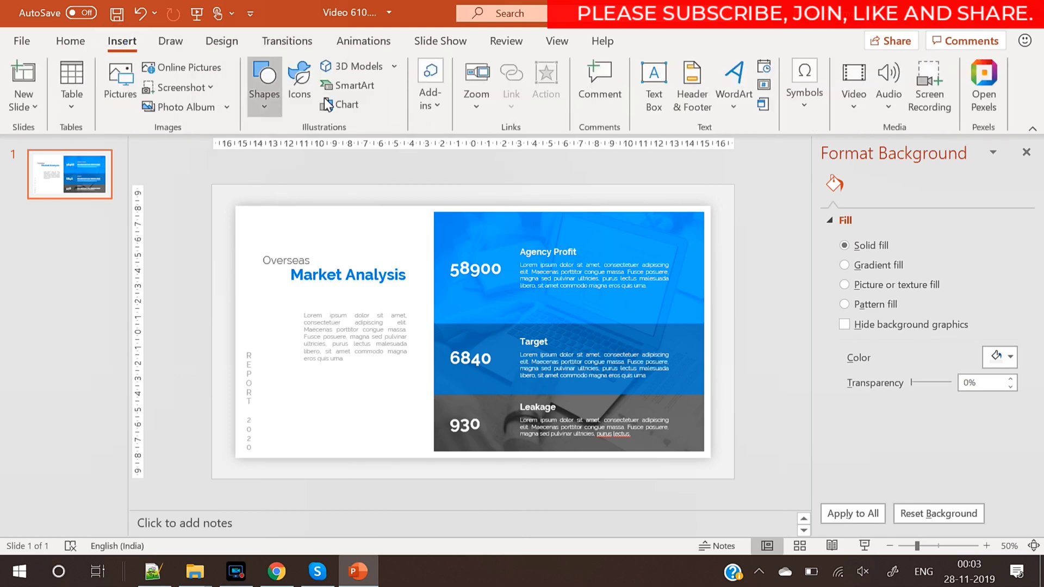
- Draw a thin outline-free blue rectangle, sized to run beside the two body paragraphs
{"action": "left_click", "coordinate": [266, 114]}
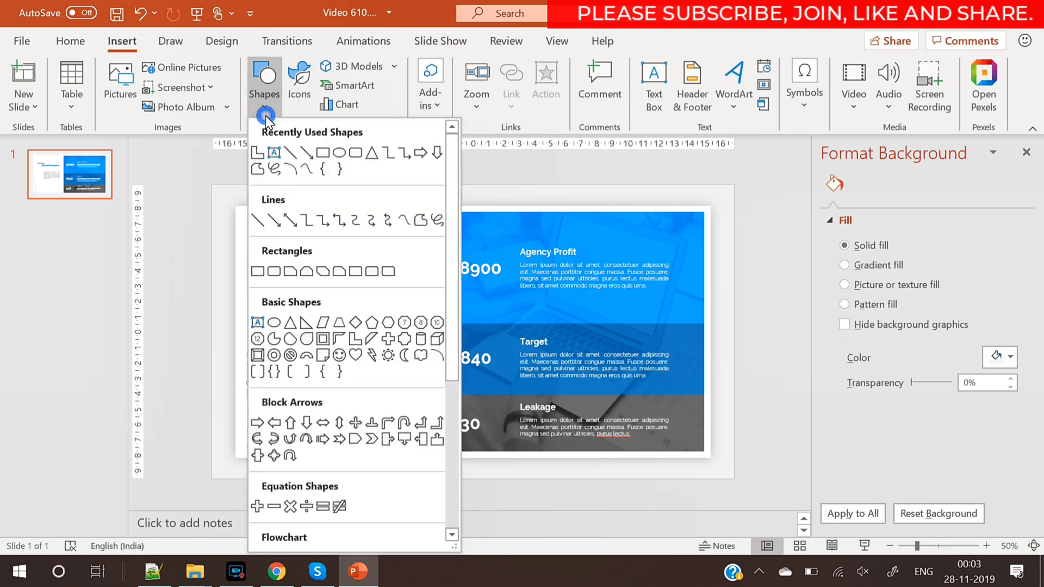
{"action": "left_click", "coordinate": [324, 153]}
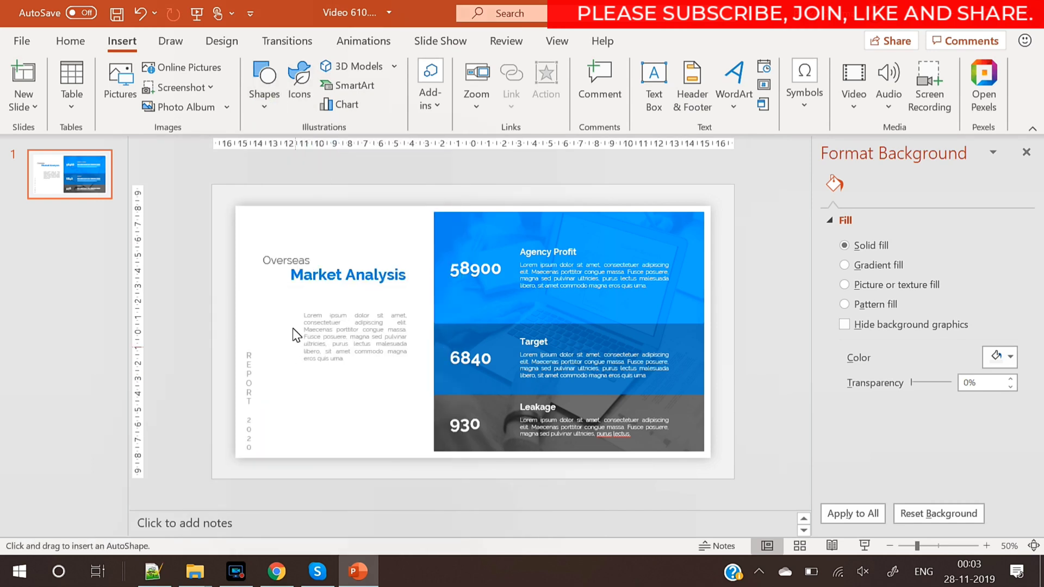
{"action": "left_click_drag", "start_coordinate": [287, 310], "coordinate": [288, 450]}
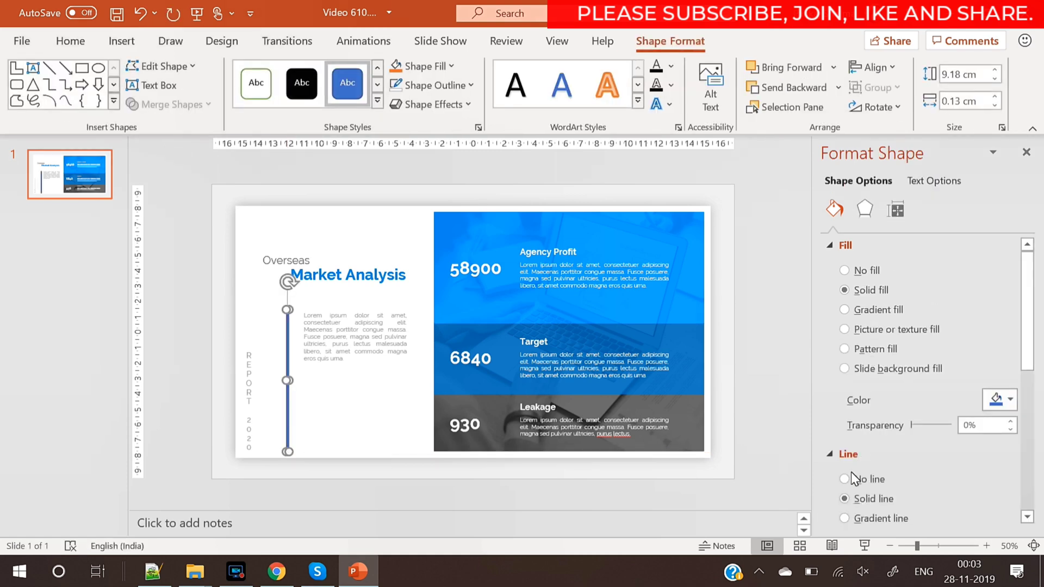
{"action": "left_click", "coordinate": [847, 479]}
{"action": "left_click", "coordinate": [999, 399]}
{"action": "left_click", "coordinate": [908, 333]}
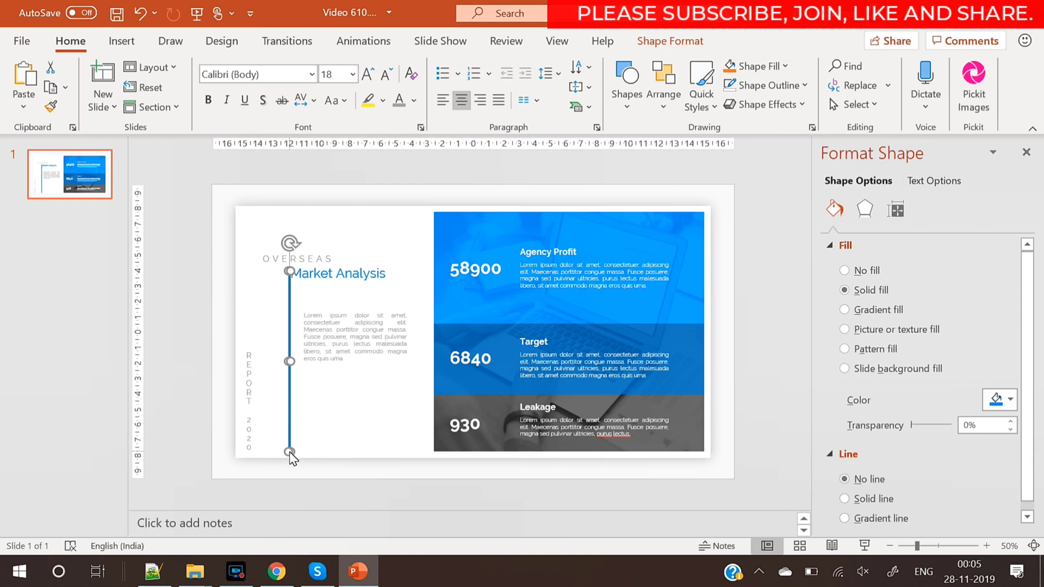
{"action": "left_click_drag", "start_coordinate": [289, 452], "coordinate": [284, 363]}
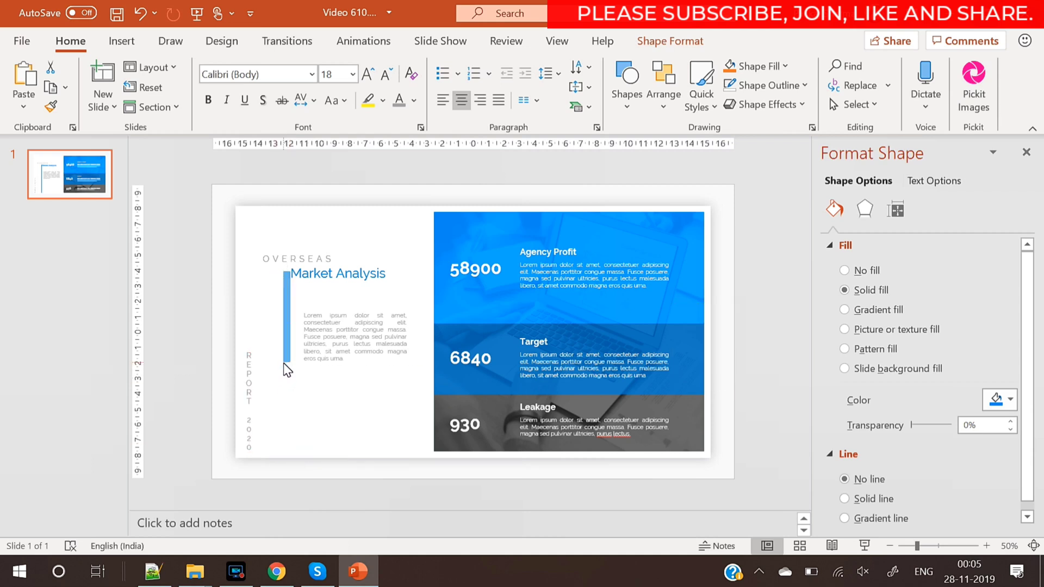
{"action": "left_click_drag", "start_coordinate": [289, 271], "coordinate": [293, 292]}
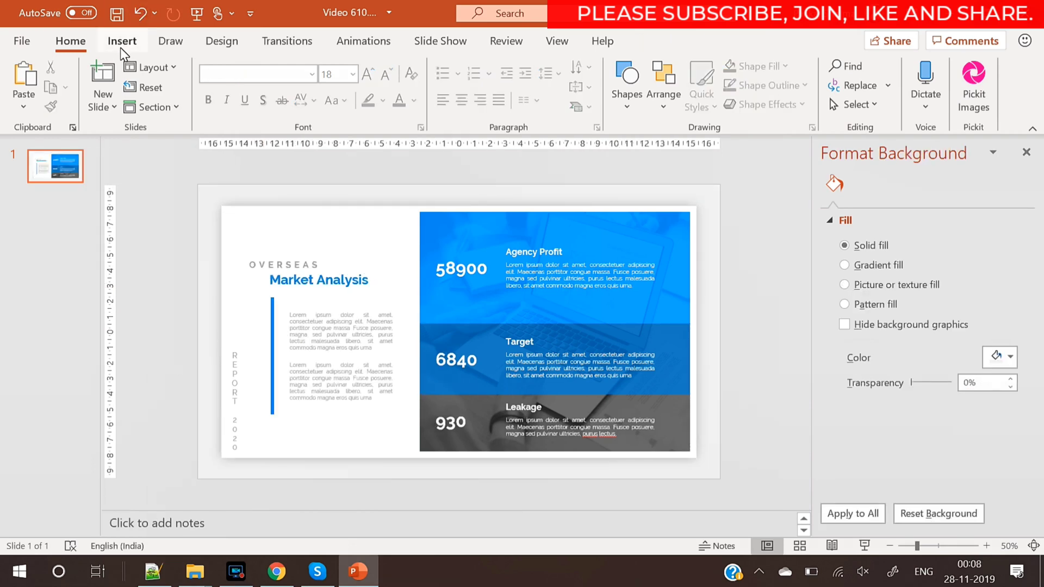
- Draw a right triangle at the slide's top-left corner and flip it vertically
{"action": "left_click", "coordinate": [122, 42]}
{"action": "left_click", "coordinate": [253, 95]}
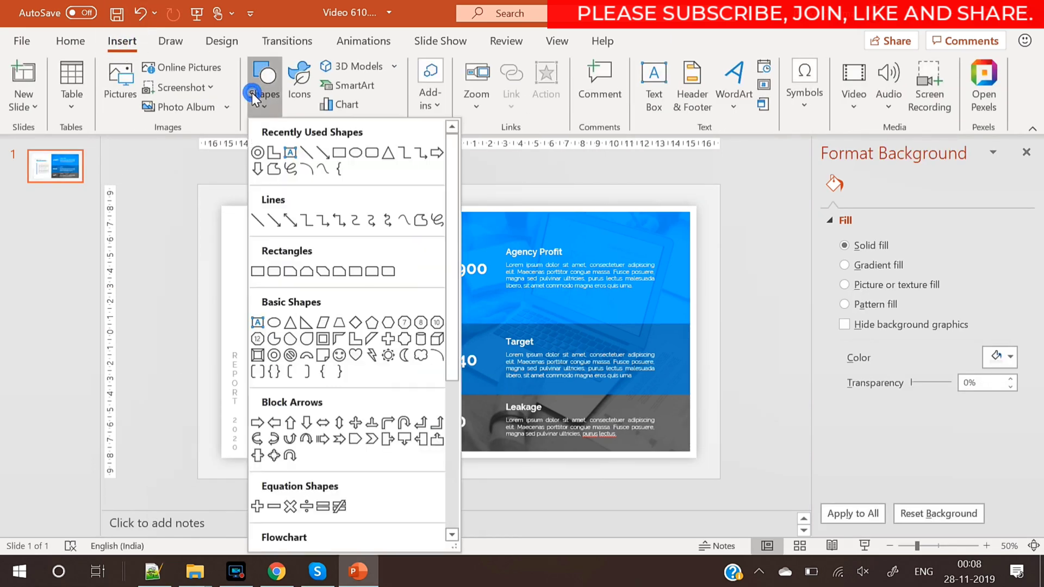
{"action": "left_click", "coordinate": [299, 325]}
{"action": "left_click_drag", "start_coordinate": [220, 206], "coordinate": [284, 266]}
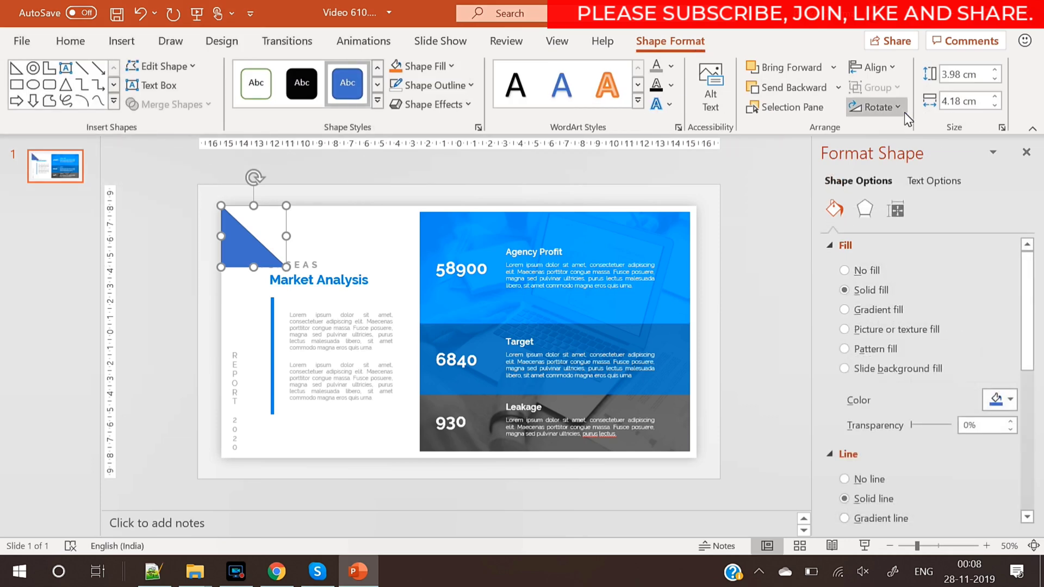
{"action": "left_click", "coordinate": [904, 111]}
{"action": "left_click", "coordinate": [900, 177]}
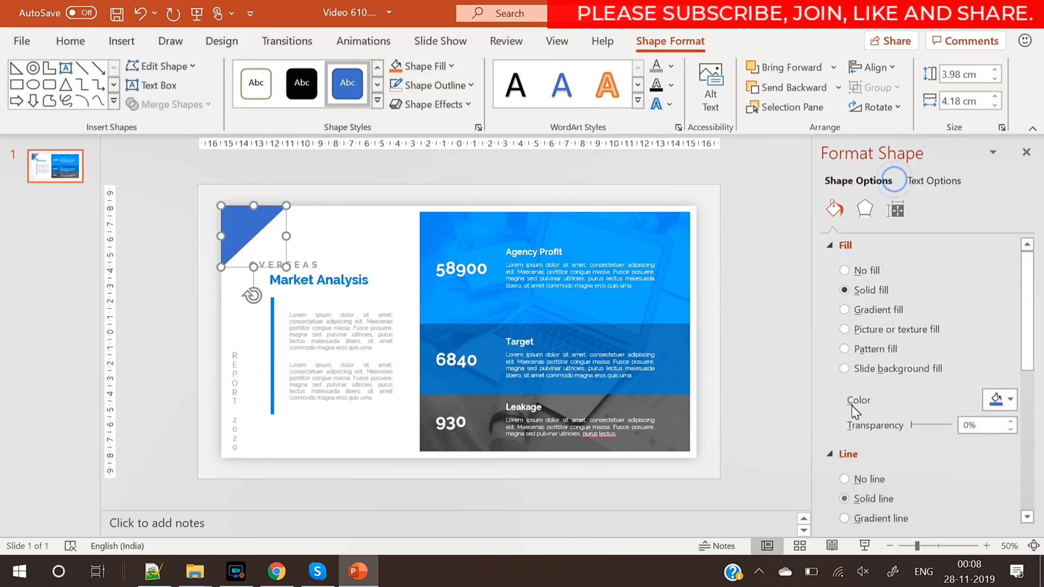
- Remove the triangle's outline, shrink it to about 2.7 cm, and fill it near-white
{"action": "left_click", "coordinate": [848, 478]}
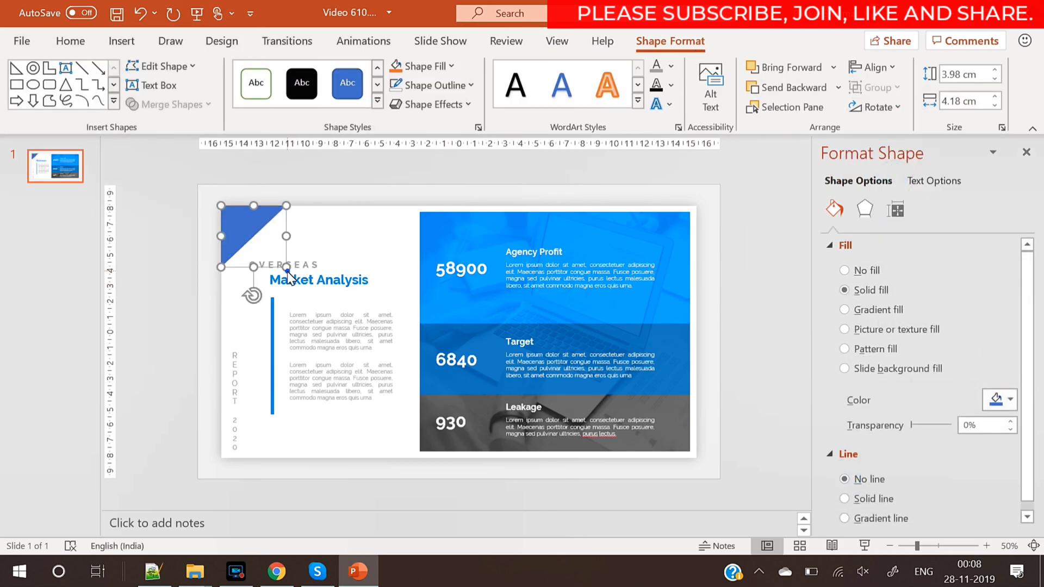
{"action": "left_click_drag", "start_coordinate": [287, 267], "coordinate": [265, 249]}
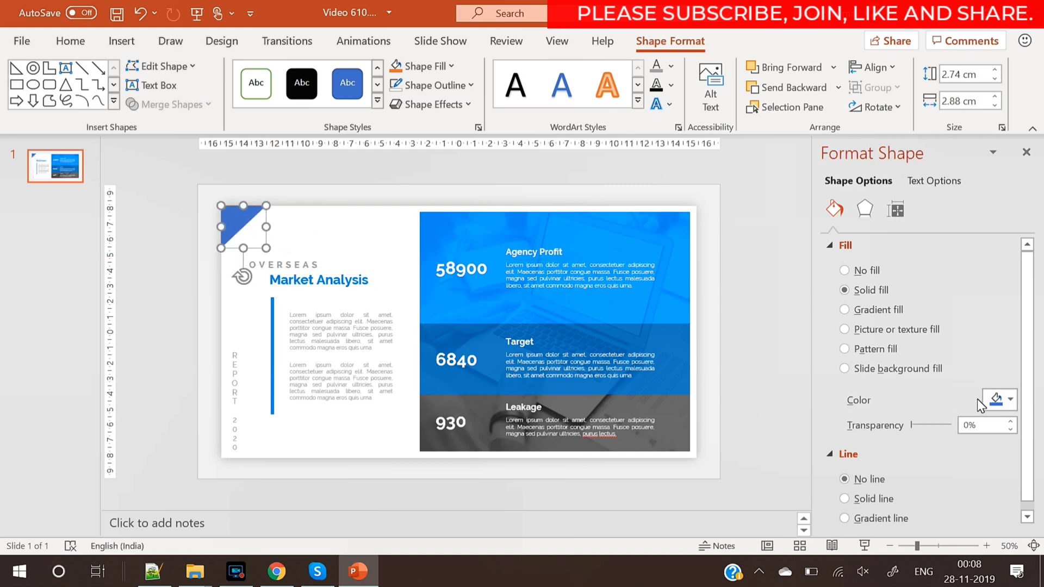
{"action": "left_click", "coordinate": [996, 399]}
{"action": "left_click", "coordinate": [902, 191]}
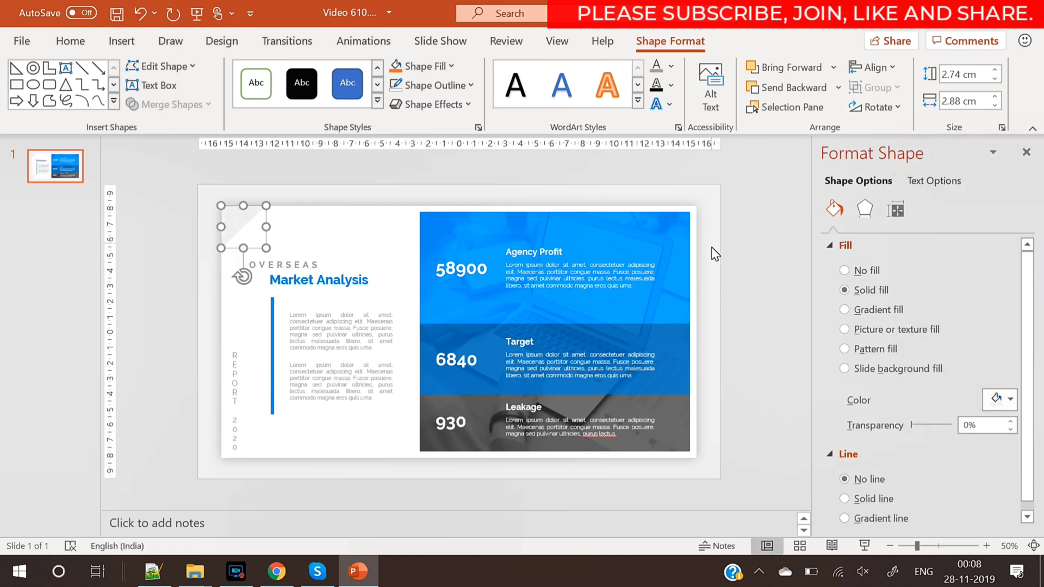
{"action": "left_click", "coordinate": [757, 278]}
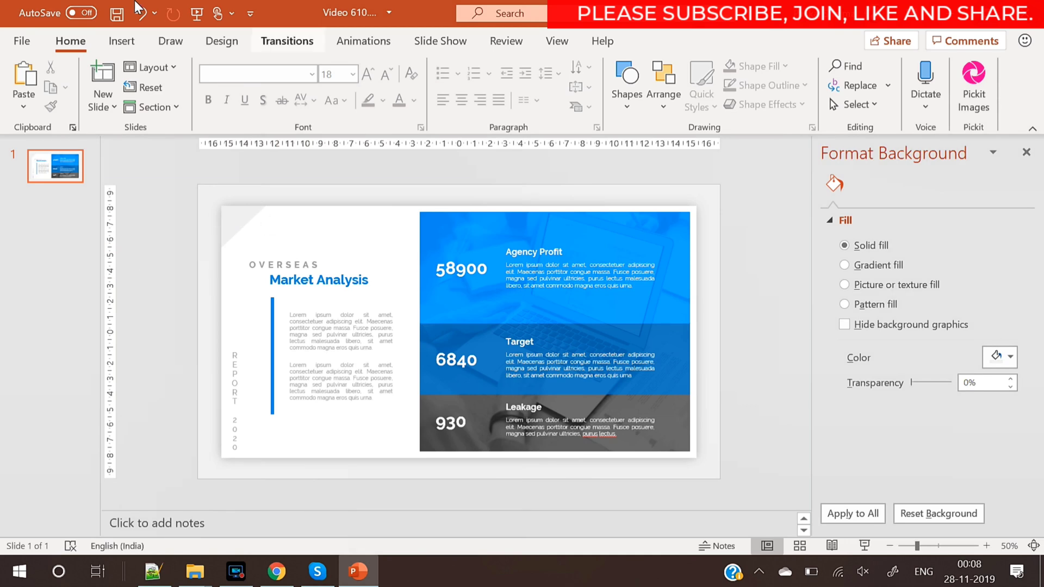
- Draw a large right triangle over the number panel with no outline
{"action": "left_click", "coordinate": [121, 41]}
{"action": "left_click", "coordinate": [266, 107]}
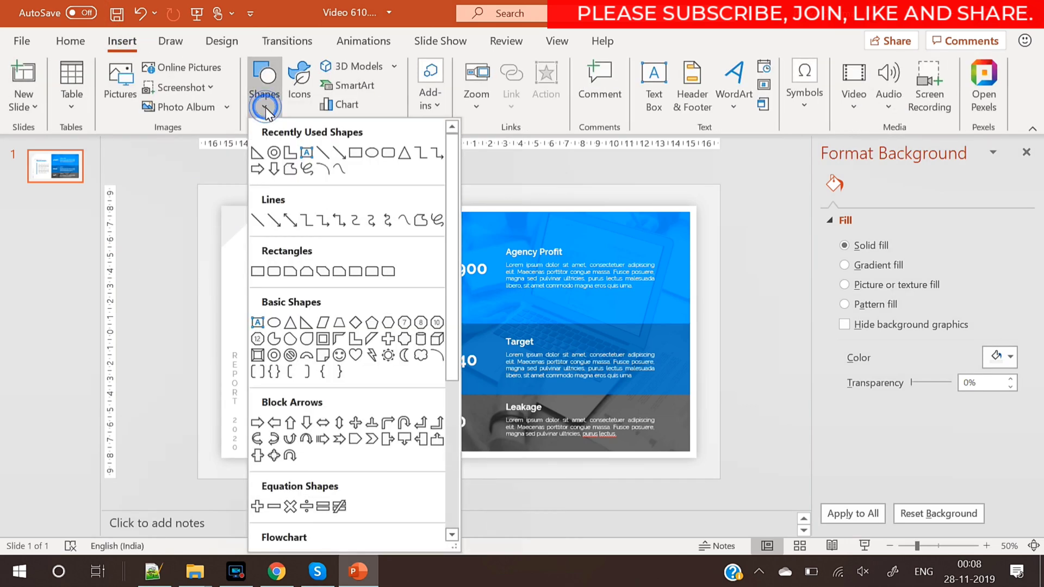
{"action": "left_click", "coordinate": [288, 325]}
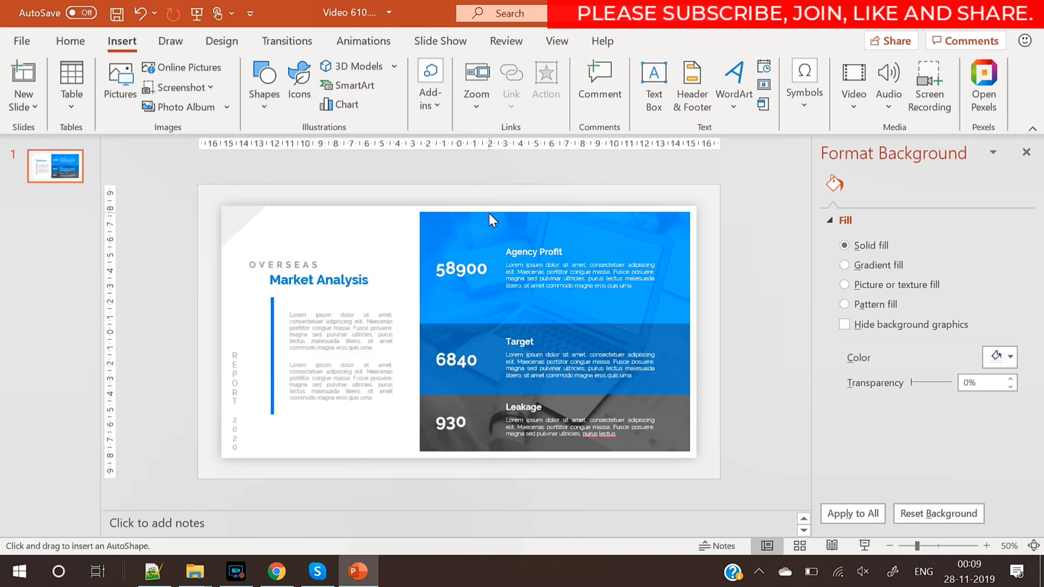
{"action": "left_click_drag", "start_coordinate": [488, 213], "coordinate": [690, 453]}
{"action": "left_click", "coordinate": [865, 479]}
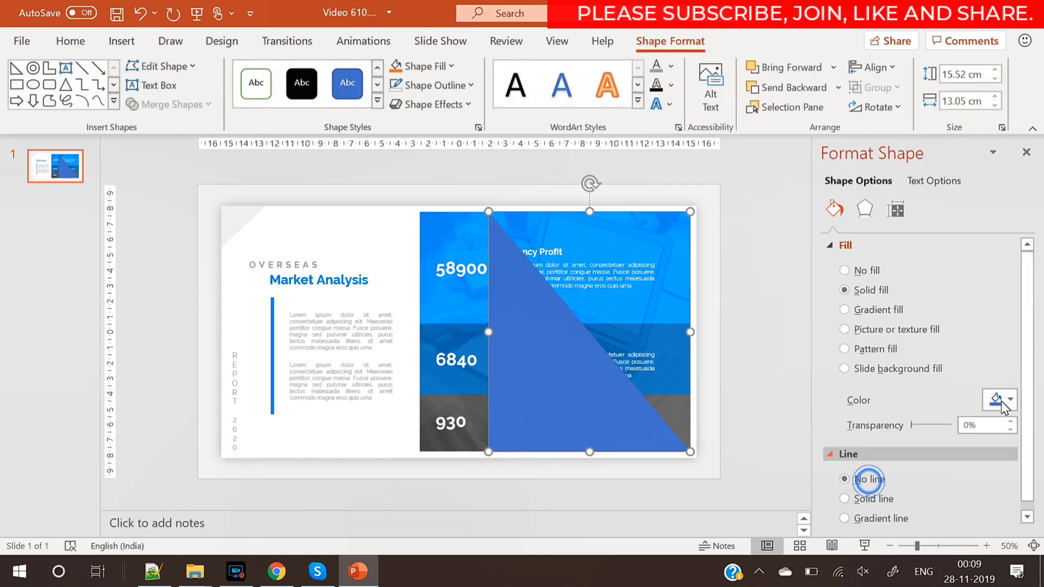
- Flip the large triangle both horizontally and vertically
{"action": "left_click", "coordinate": [875, 107]}
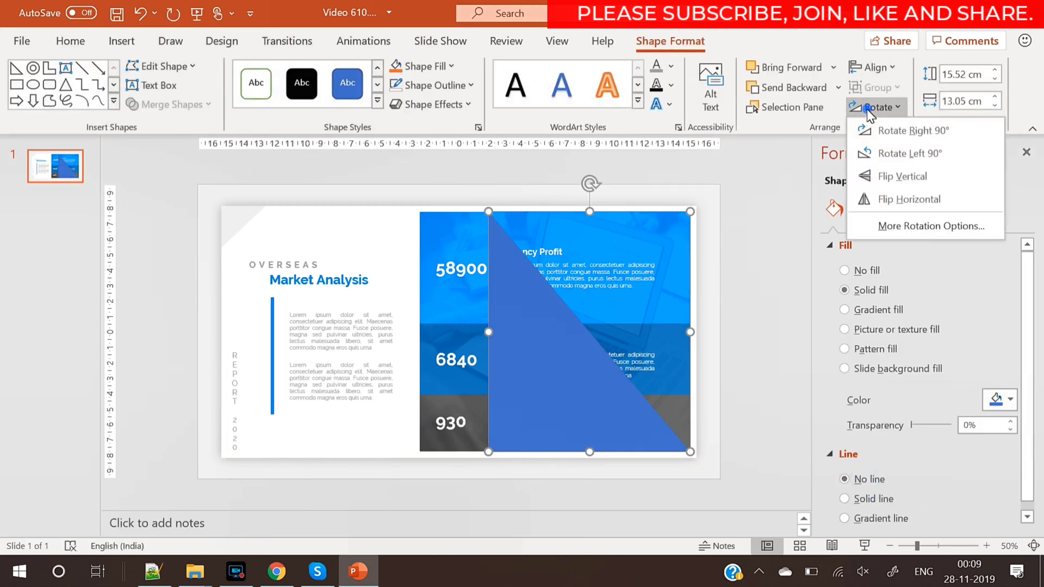
{"action": "left_click", "coordinate": [894, 195]}
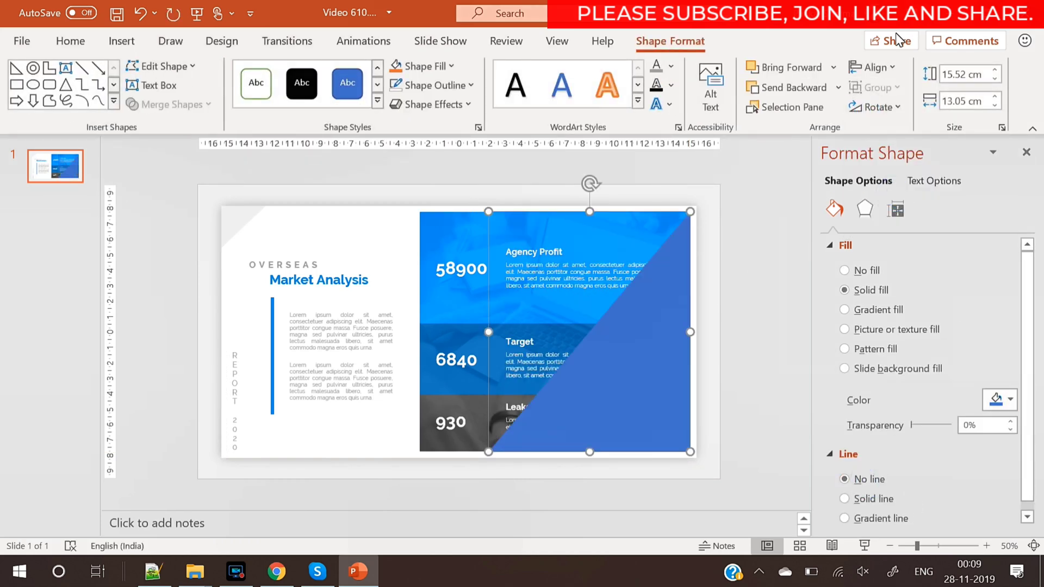
{"action": "left_click", "coordinate": [876, 106]}
{"action": "left_click", "coordinate": [892, 184]}
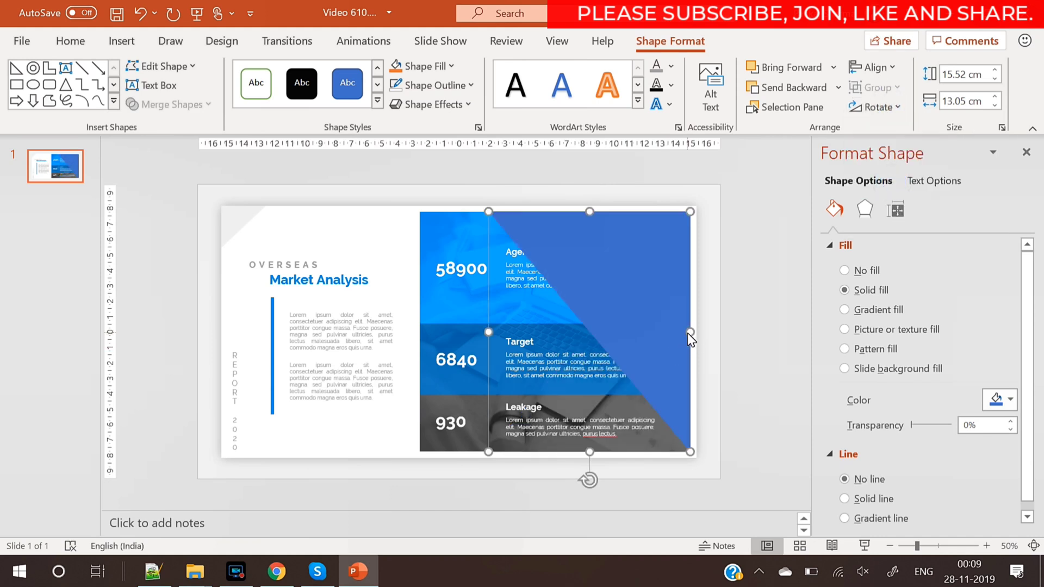
{"action": "key", "text": "ctrl+z"}
{"action": "key", "text": "ctrl+y"}
- Fill the triangle white at about 78% transparency
{"action": "left_click", "coordinate": [1011, 400]}
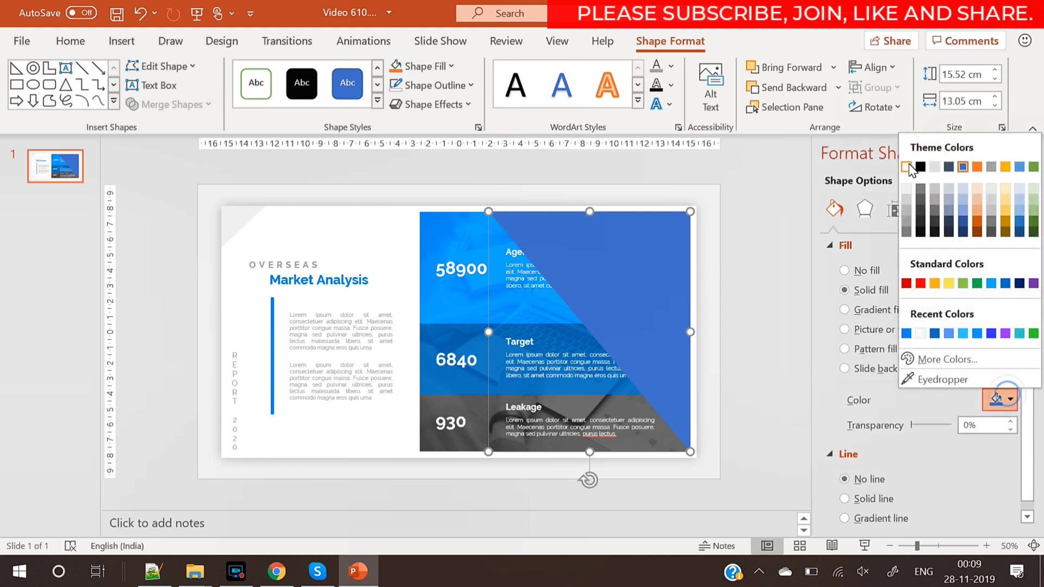
{"action": "left_click", "coordinate": [911, 169]}
{"action": "left_click_drag", "start_coordinate": [912, 426], "coordinate": [945, 428]}
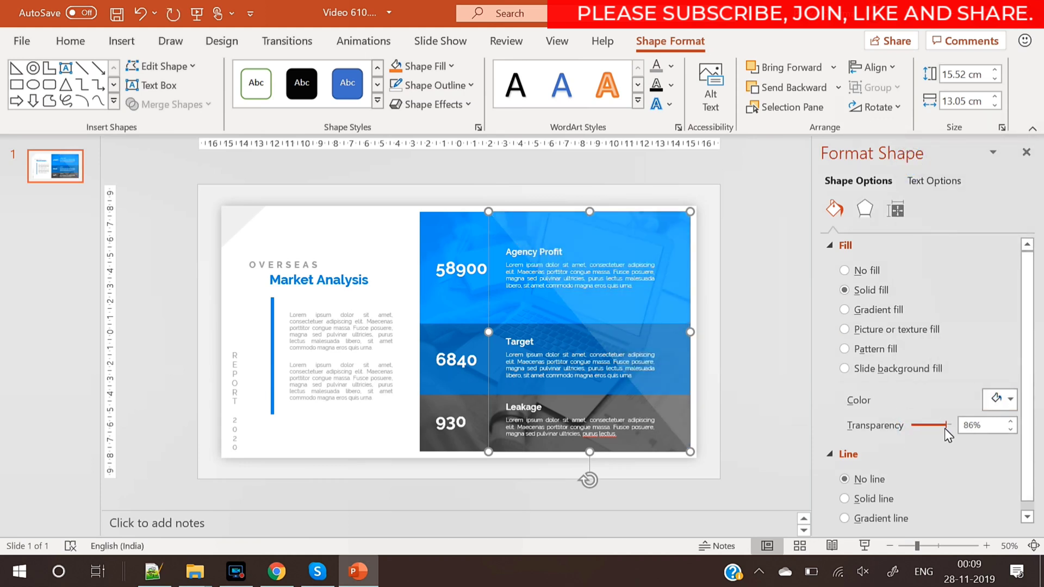
{"action": "left_click", "coordinate": [749, 370]}
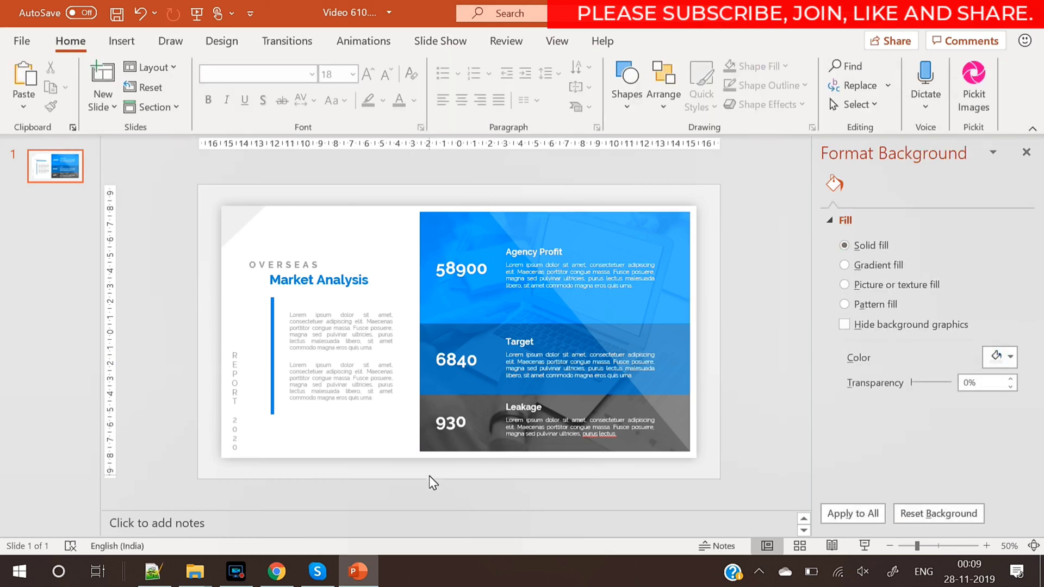
{"action": "left_click_drag", "start_coordinate": [421, 492], "coordinate": [741, 209]}
{"action": "left_click", "coordinate": [493, 224]}
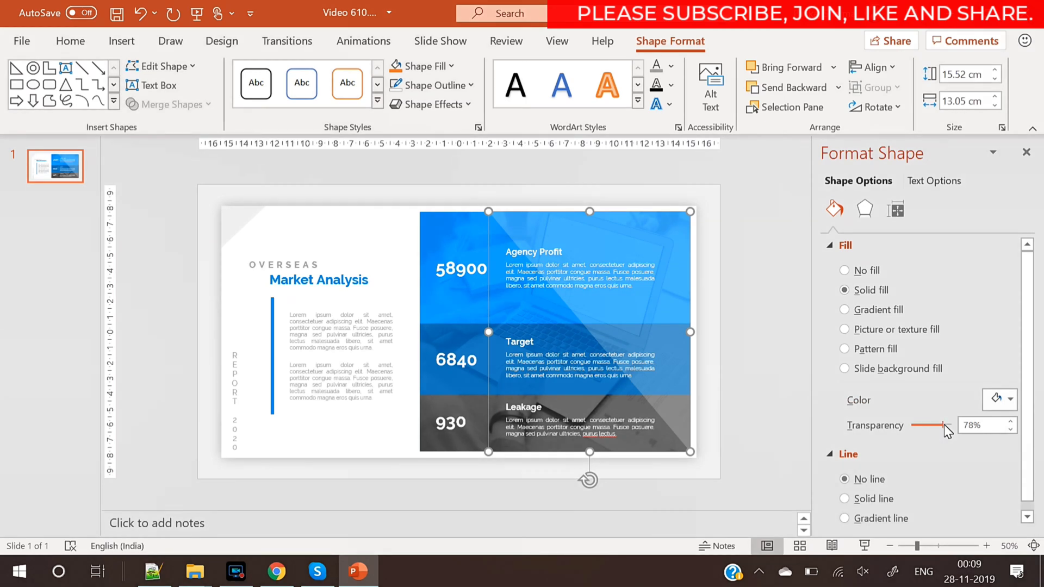
{"action": "left_click", "coordinate": [746, 387]}
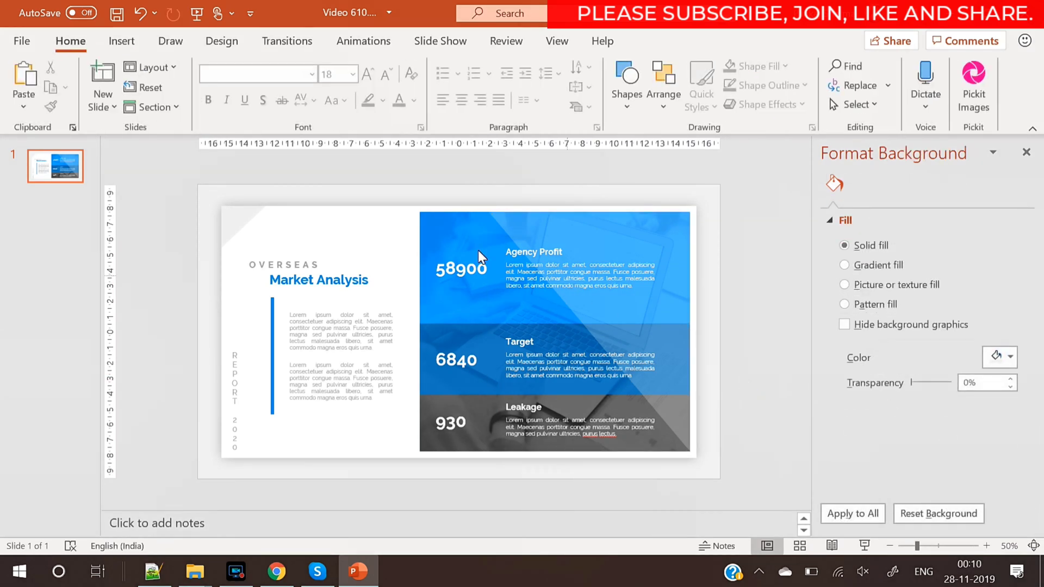
- Draw a large outline-free right triangle across the slide's left side
{"action": "left_click", "coordinate": [121, 42]}
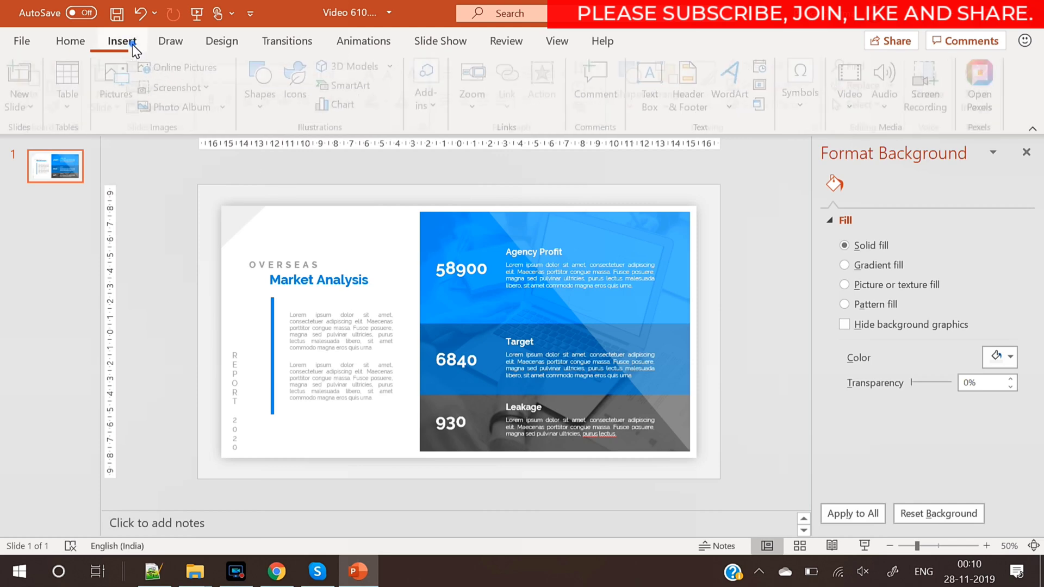
{"action": "left_click", "coordinate": [268, 97]}
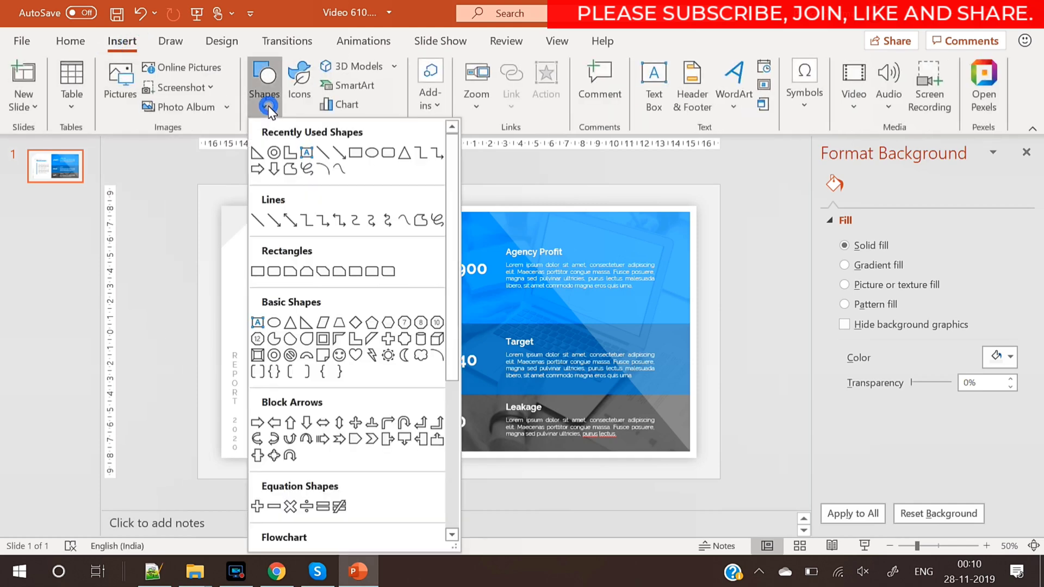
{"action": "left_click", "coordinate": [255, 155]}
{"action": "left_click_drag", "start_coordinate": [197, 185], "coordinate": [441, 481]}
{"action": "left_click", "coordinate": [872, 482]}
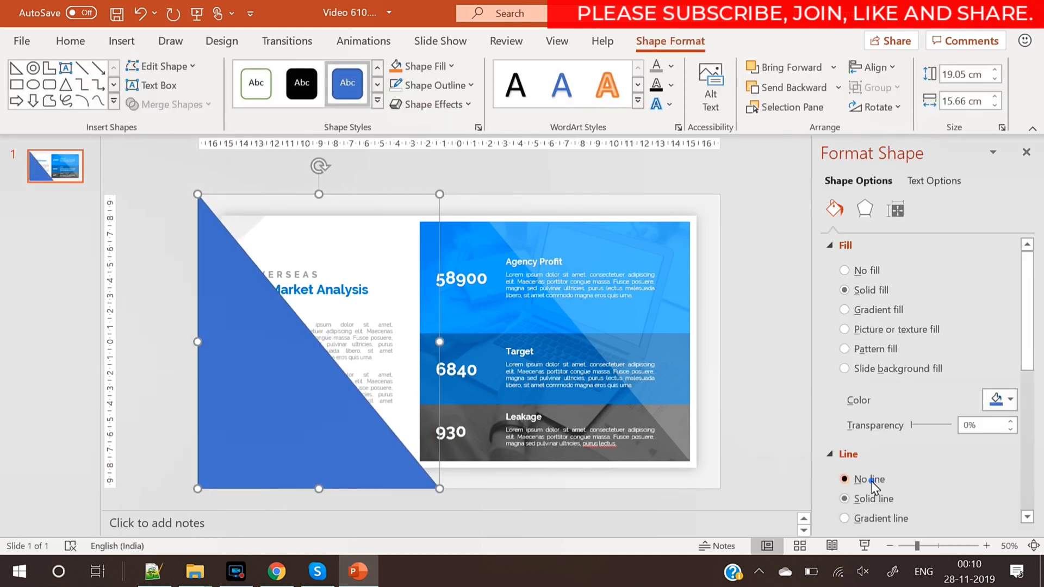
- Send the triangle to the back and fill it bright blue
{"action": "right_click", "coordinate": [319, 398]}
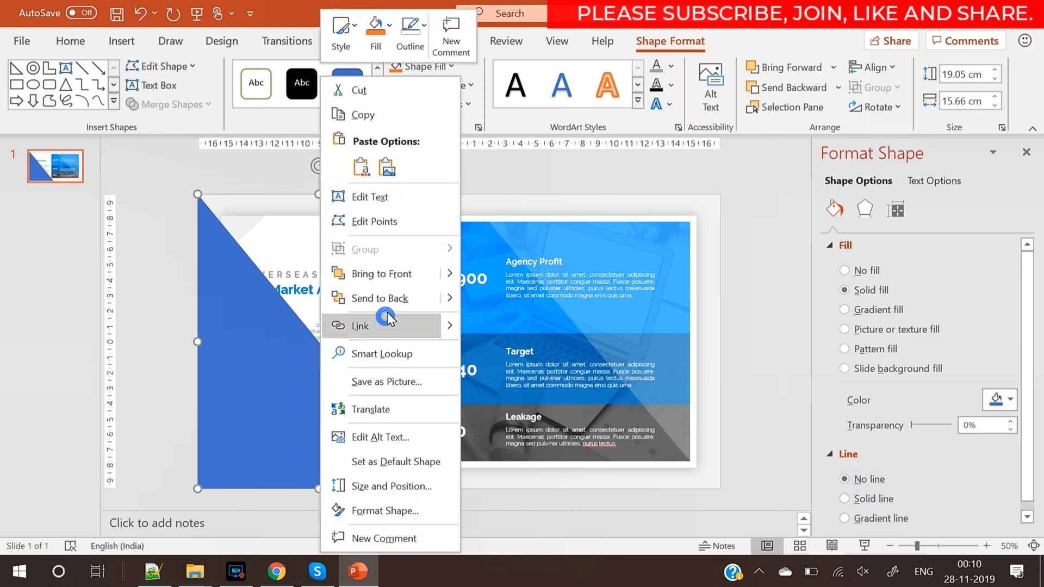
{"action": "left_click", "coordinate": [389, 302]}
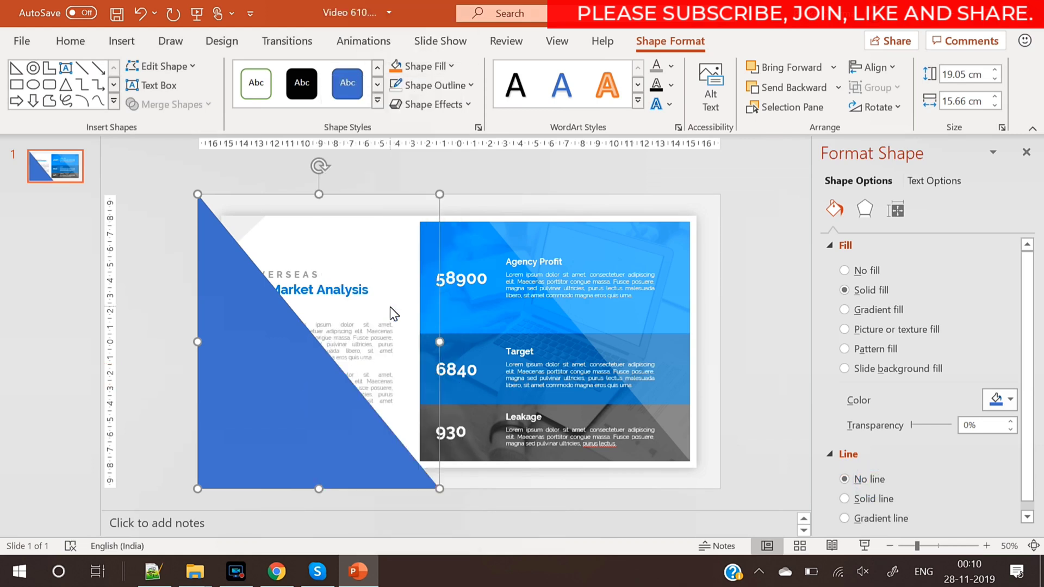
{"action": "left_click", "coordinate": [1005, 399]}
{"action": "left_click", "coordinate": [906, 331]}
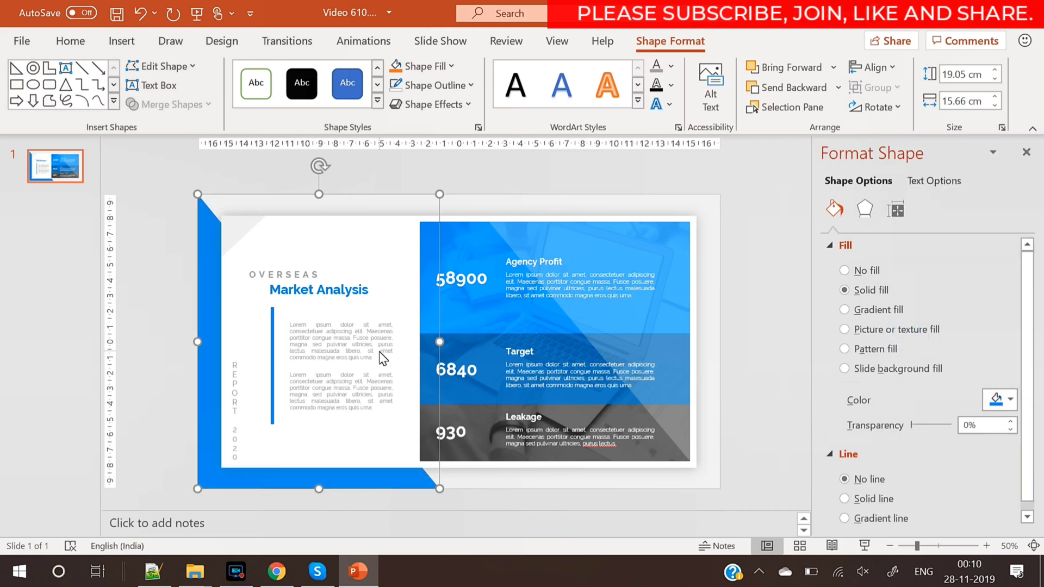